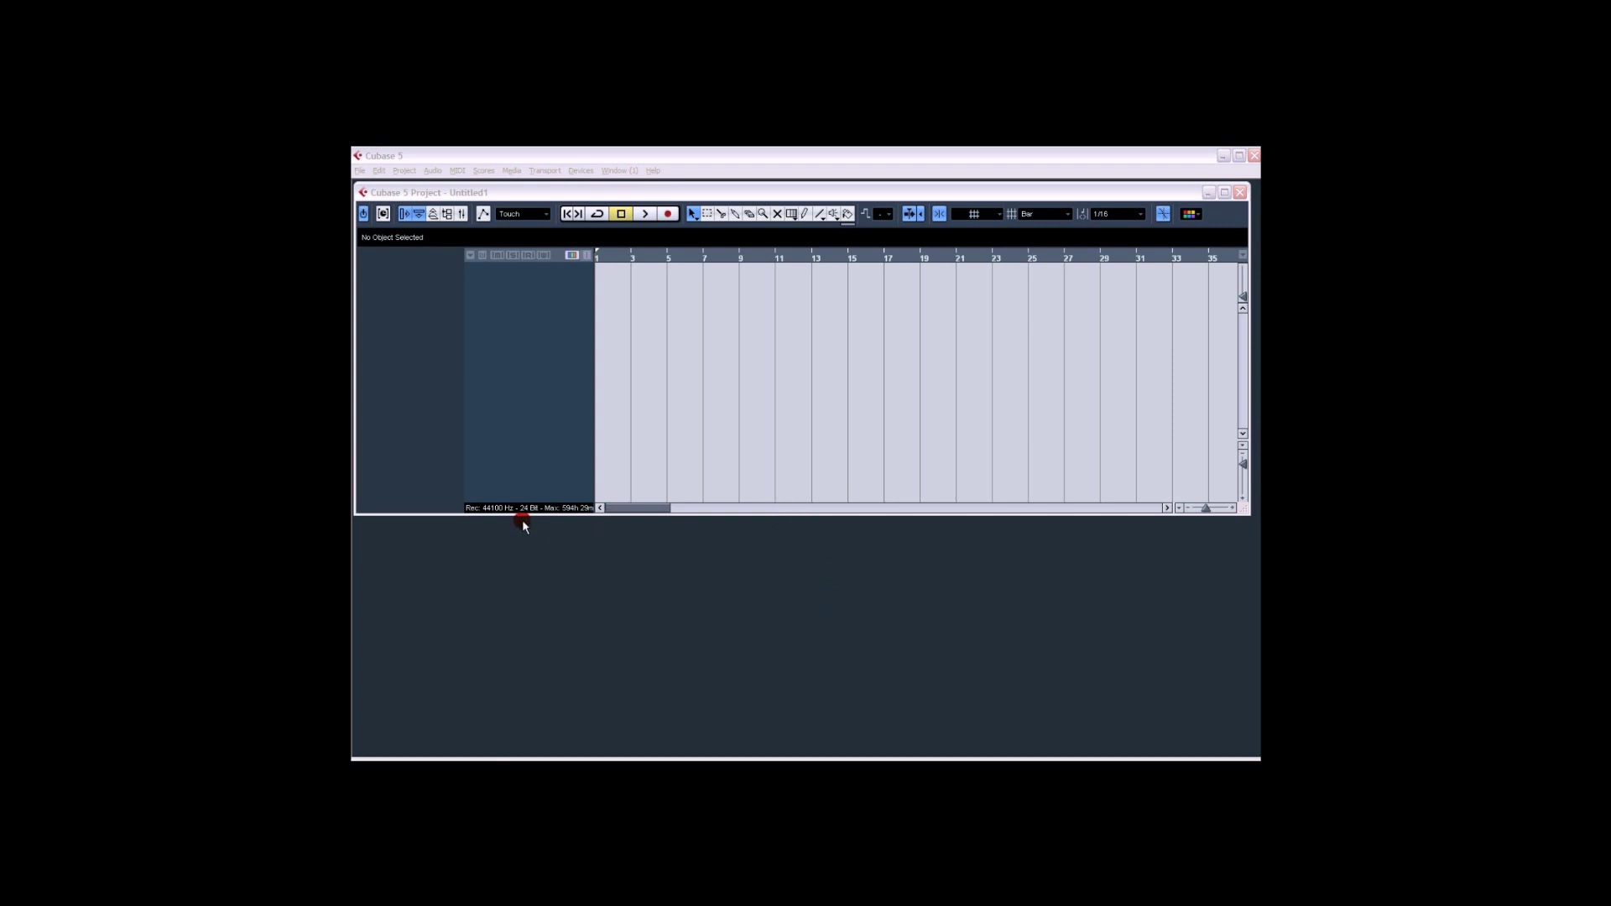
# Add one instrument track loaded with Massive, and open the synth's editor in full view.
pyautogui.rightClick(531, 309)
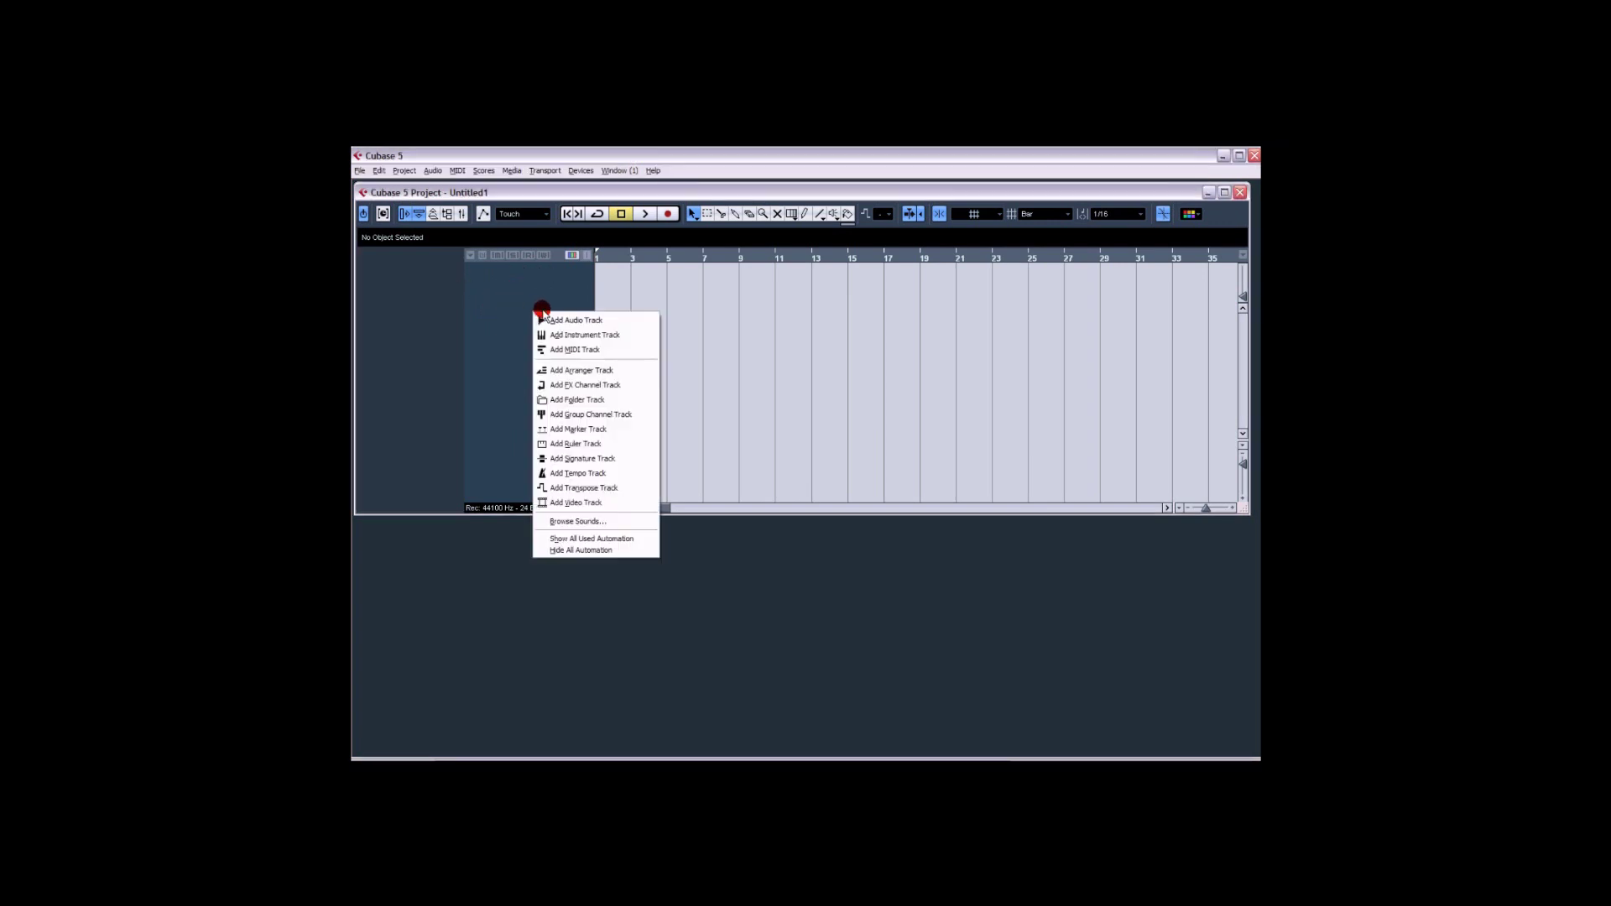
pyautogui.click(596, 336)
pyautogui.click(604, 467)
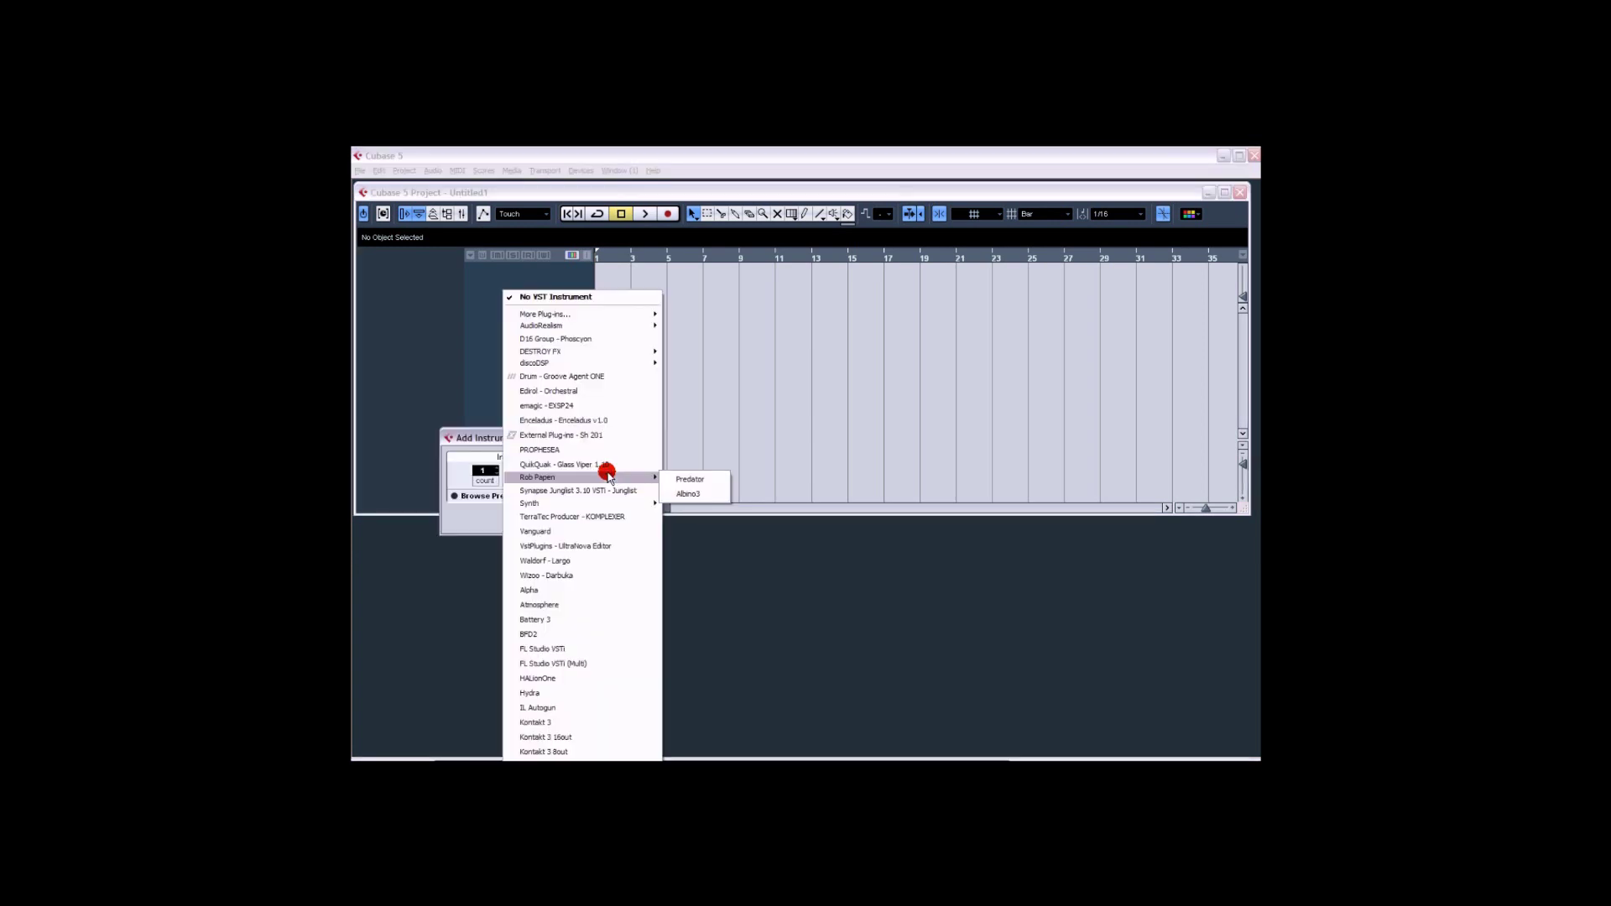
pyautogui.click(601, 608)
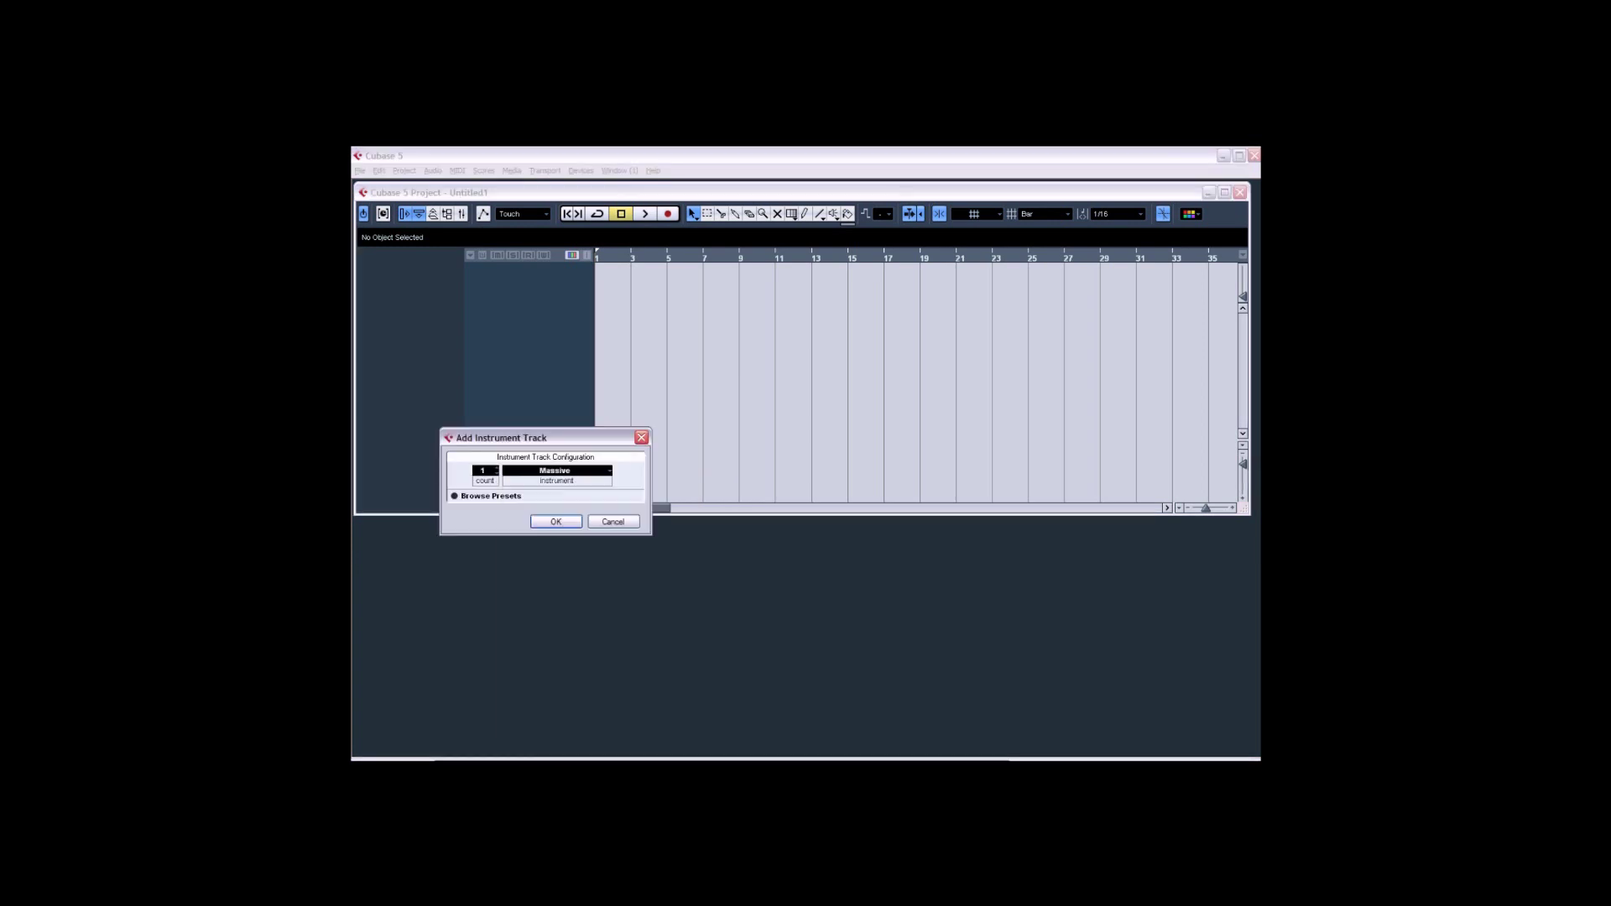
pyautogui.click(553, 520)
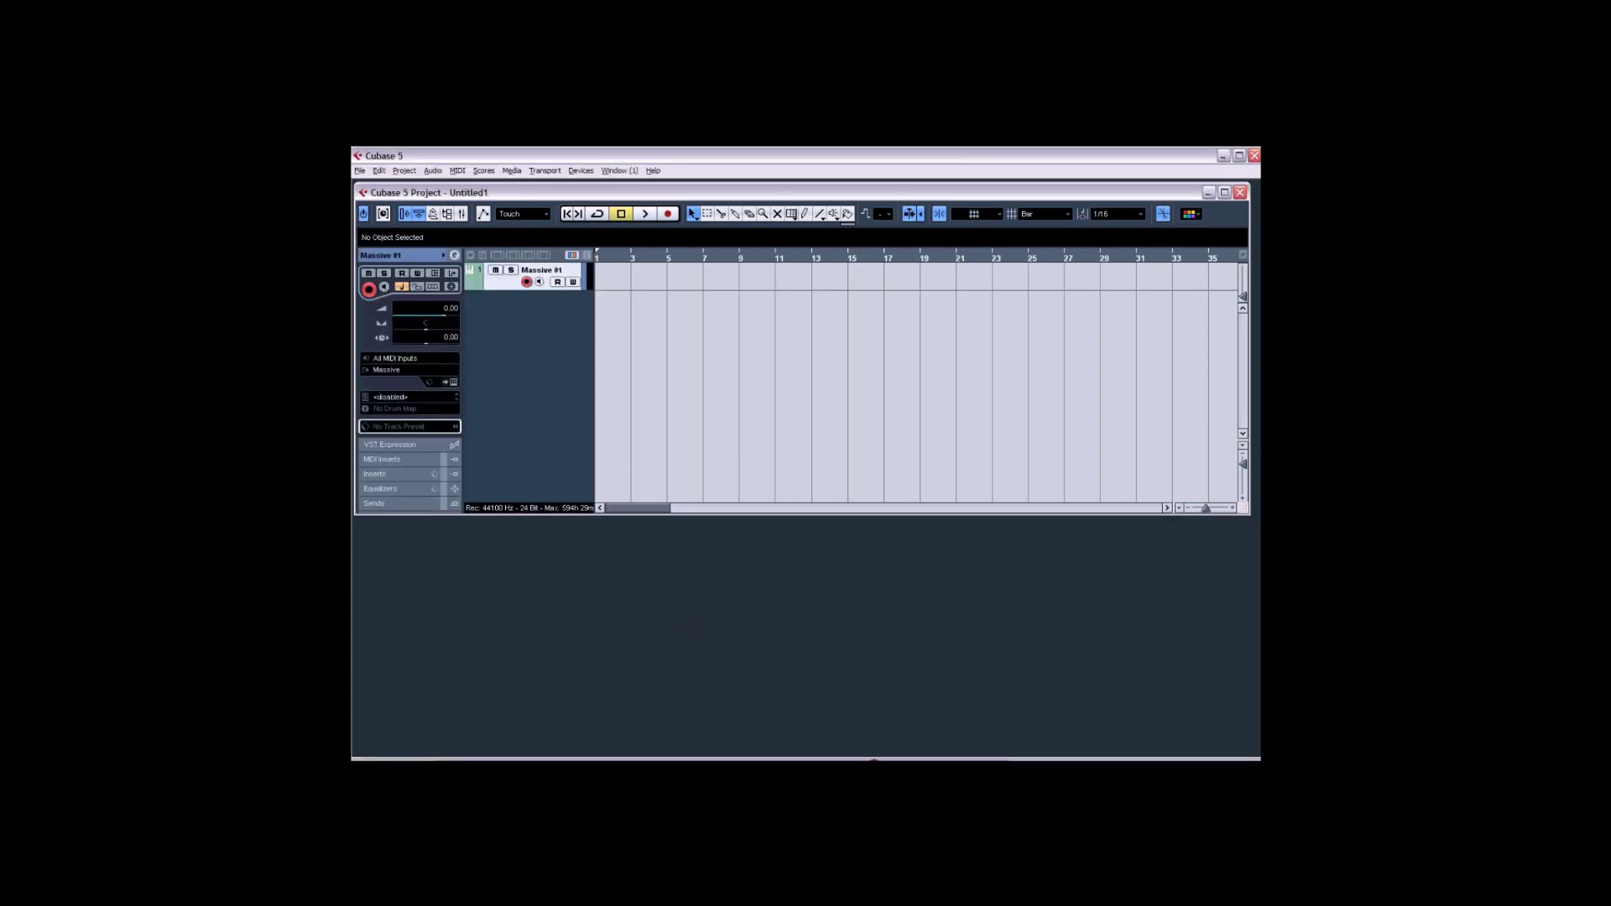
pyautogui.click(454, 383)
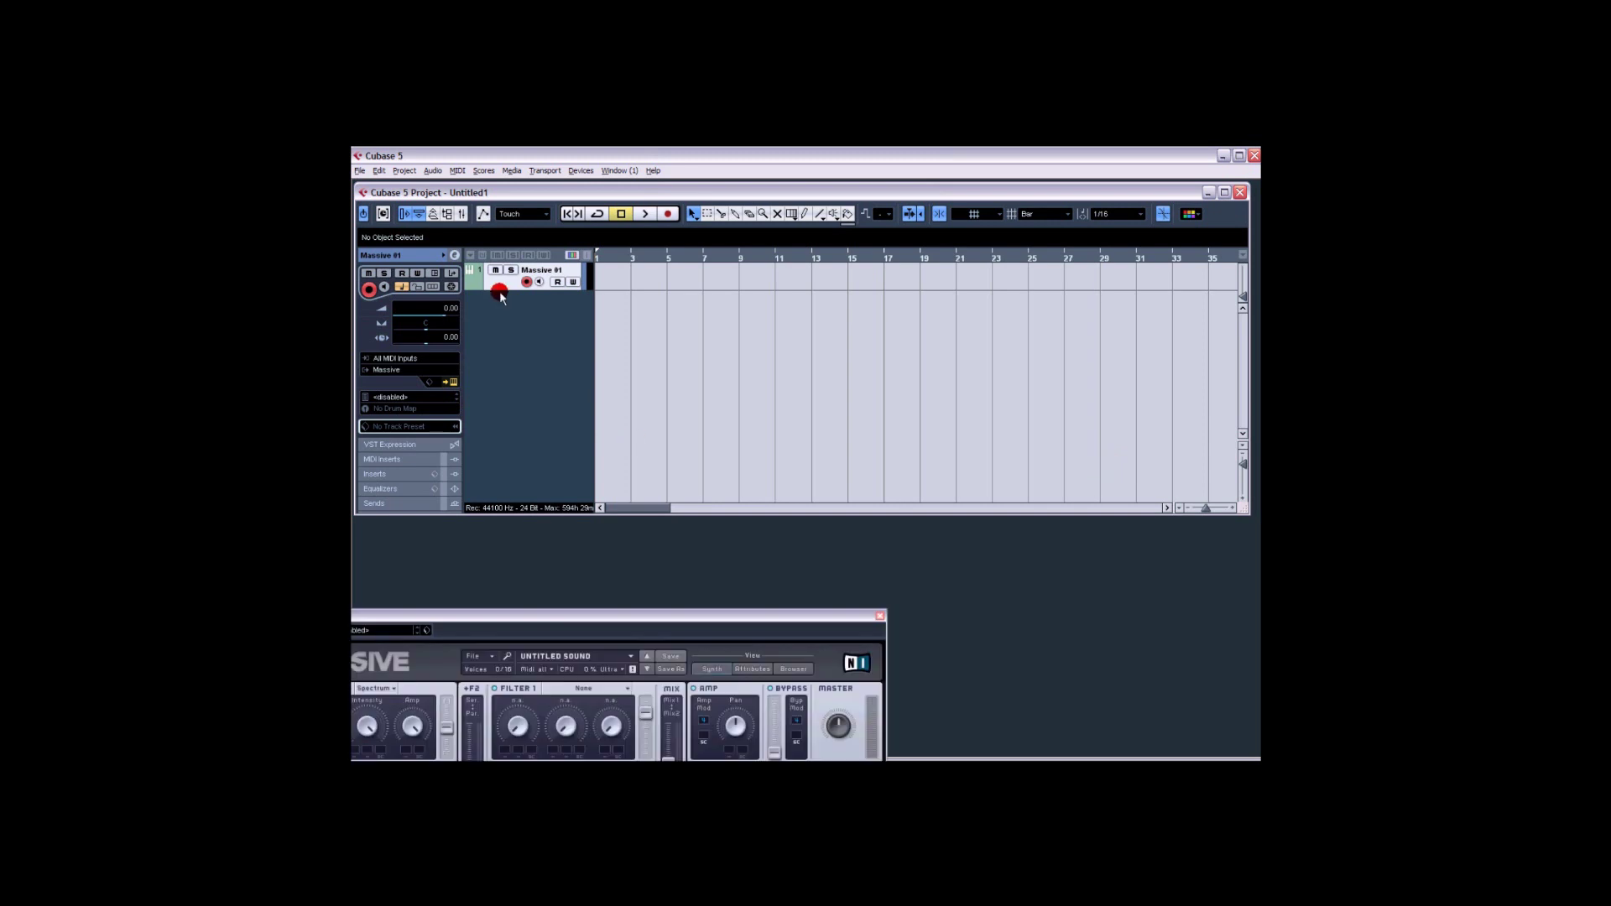
pyautogui.moveTo(672, 617); pyautogui.dragTo(904, 239)
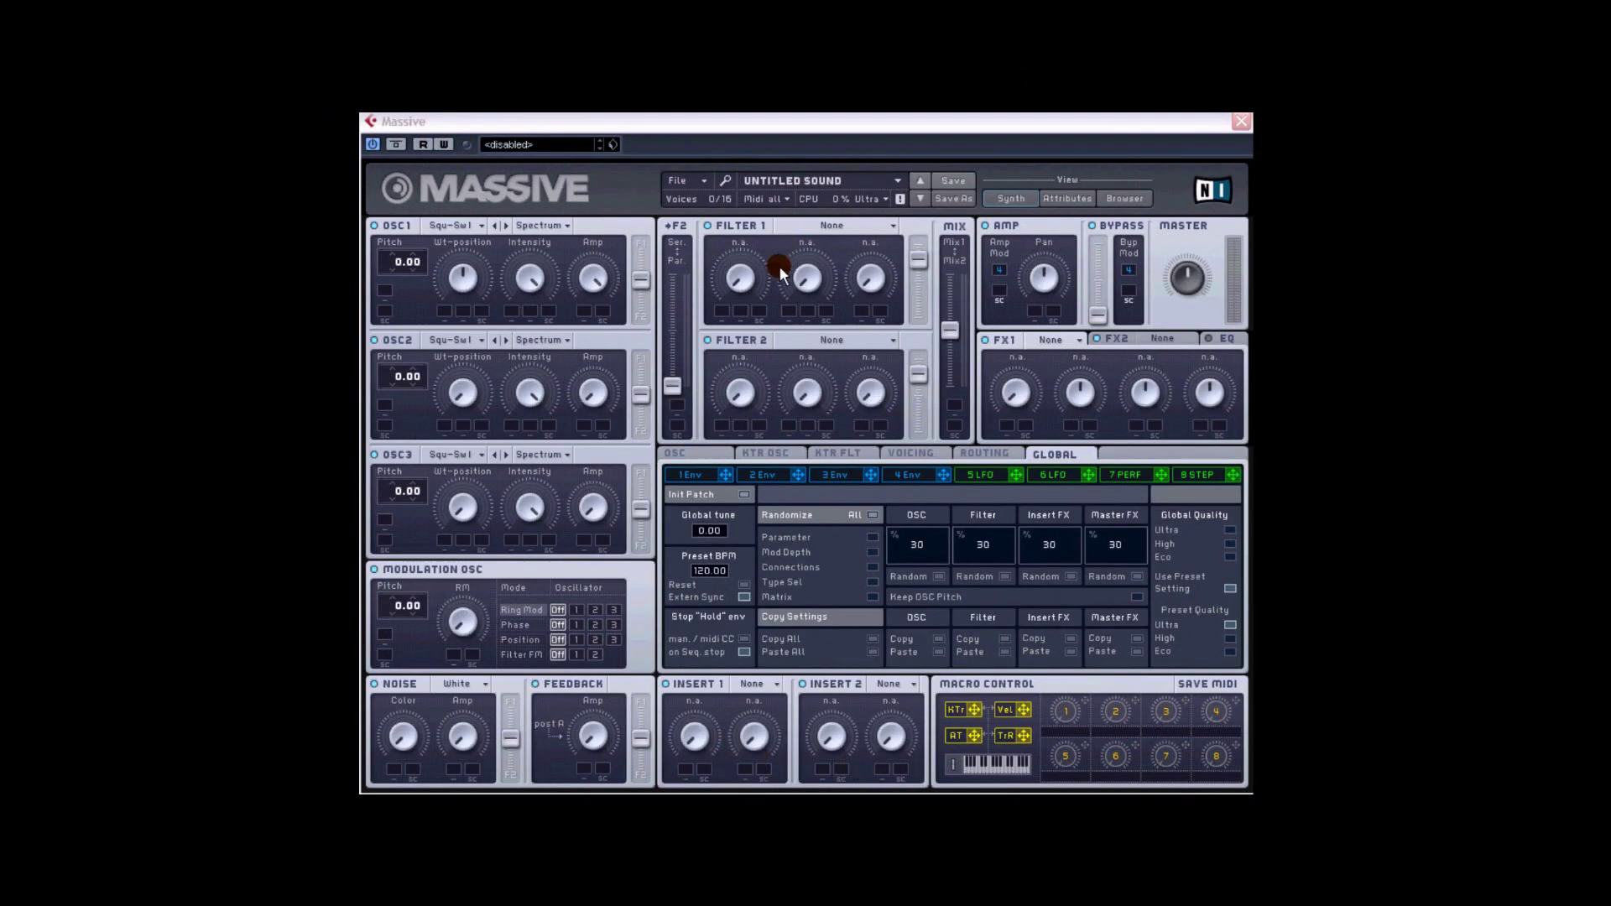
pyautogui.moveTo(683, 396)
pyautogui.mouseDown()
pyautogui.moveTo(644, 352)
pyautogui.moveTo(672, 386)
pyautogui.mouseUp()
pyautogui.click(741, 262)
pyautogui.click(933, 310)
pyautogui.moveTo(935, 317)
pyautogui.mouseDown()
pyautogui.moveTo(967, 359)
pyautogui.moveTo(945, 277)
pyautogui.moveTo(955, 336)
pyautogui.mouseUp()
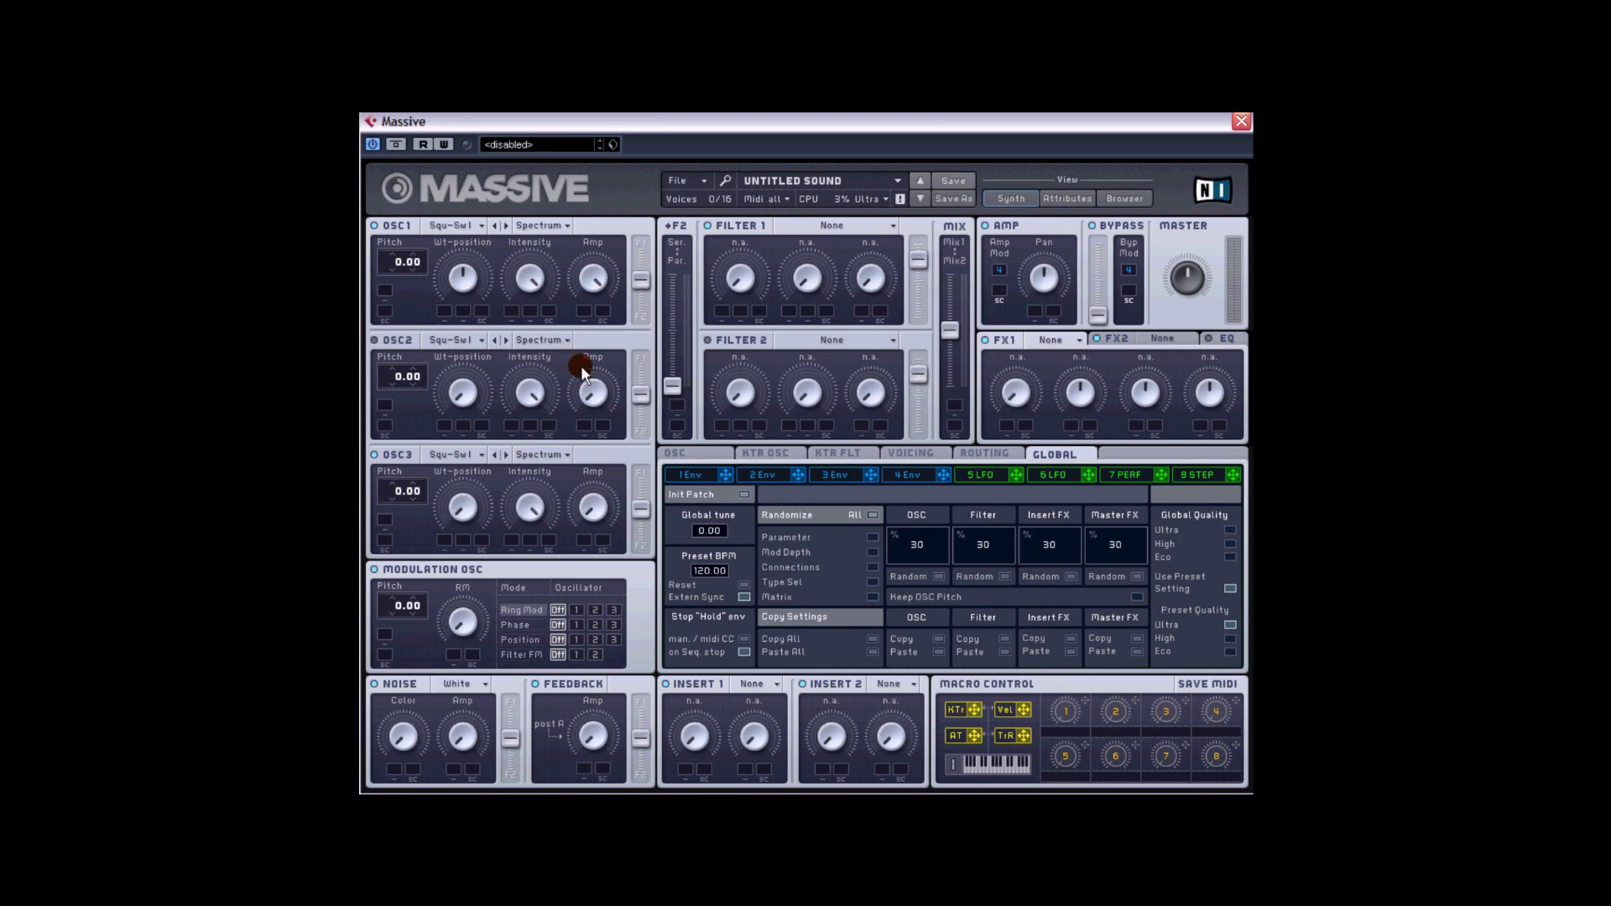
# Set oscillator 1's wavetable to Smooth Square after auditioning Sin-Triangle.
pyautogui.click(480, 225)
pyautogui.click(526, 271)
pyautogui.click(478, 226)
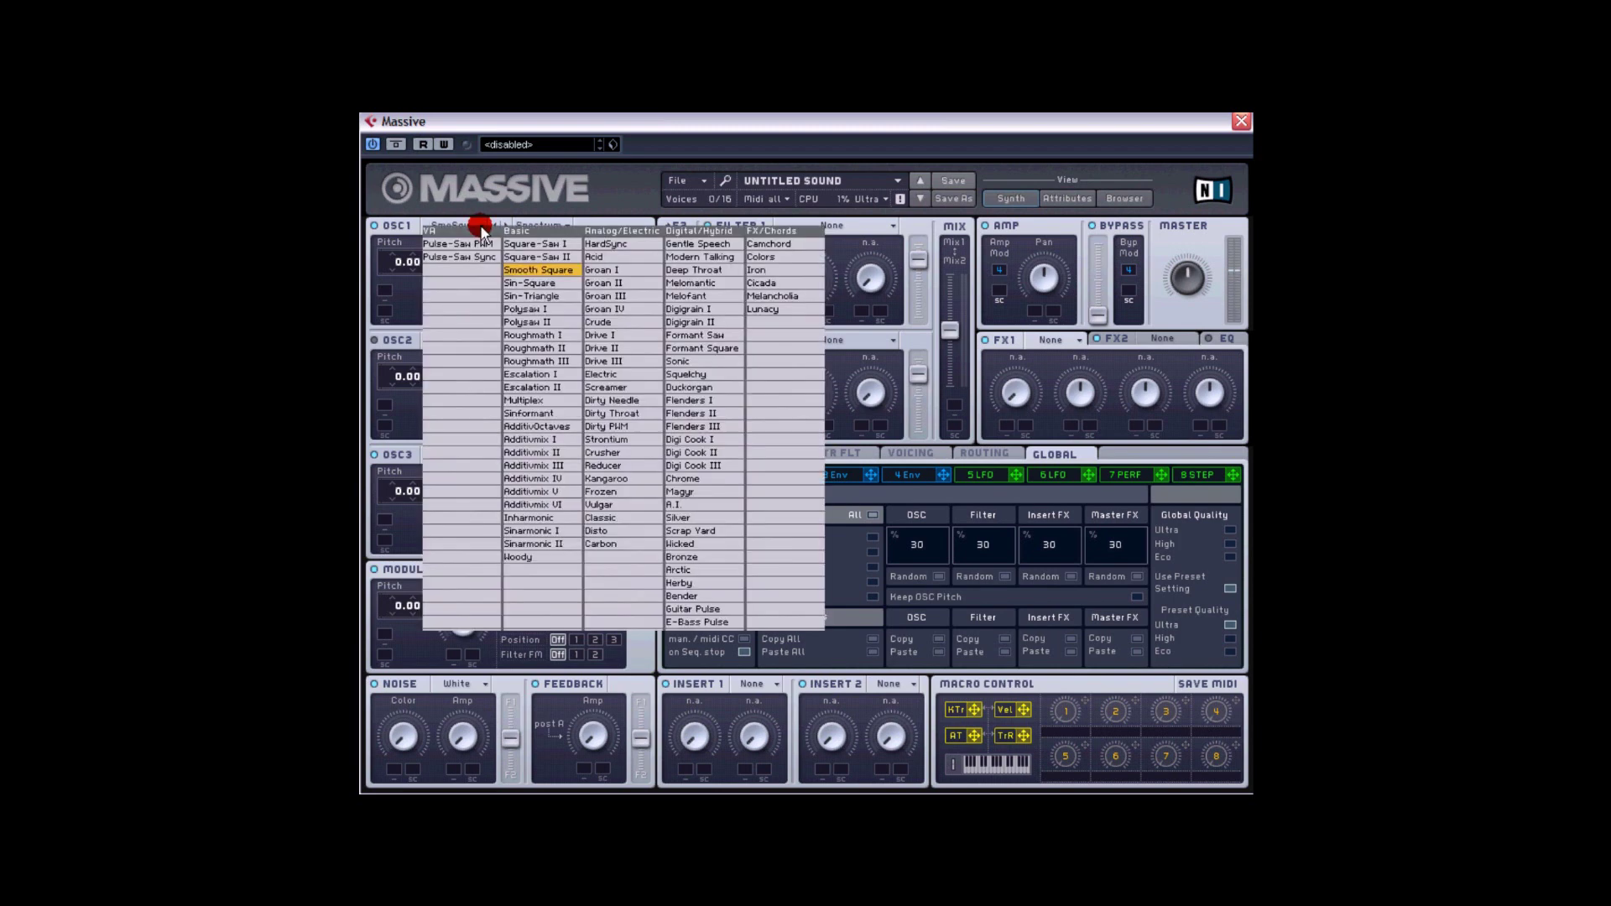
pyautogui.click(541, 297)
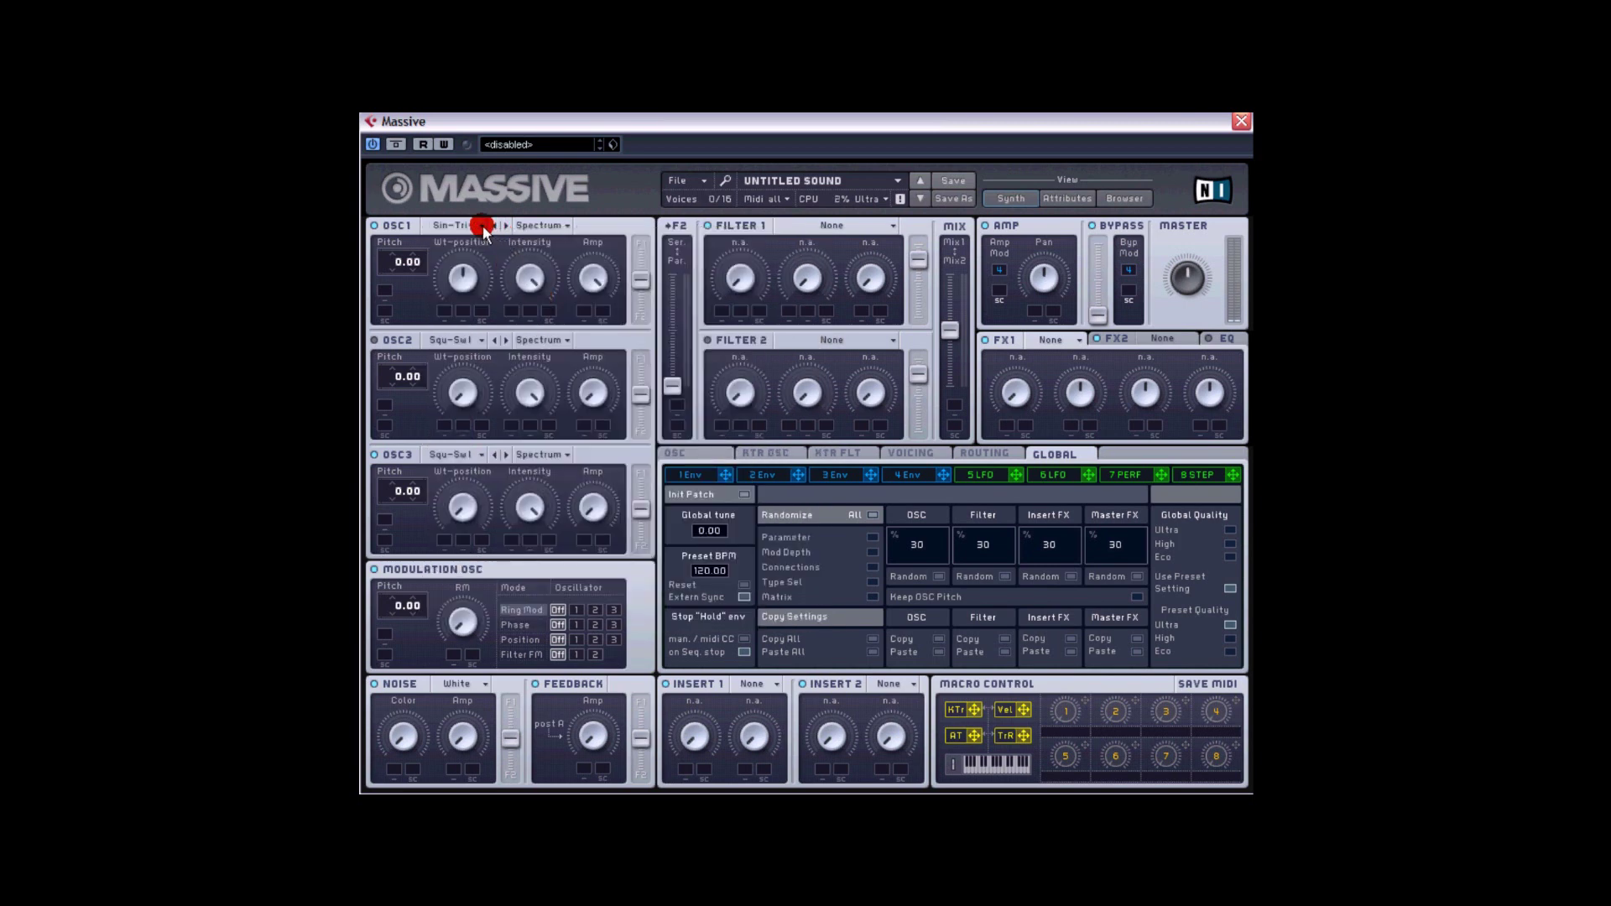
pyautogui.click(482, 229)
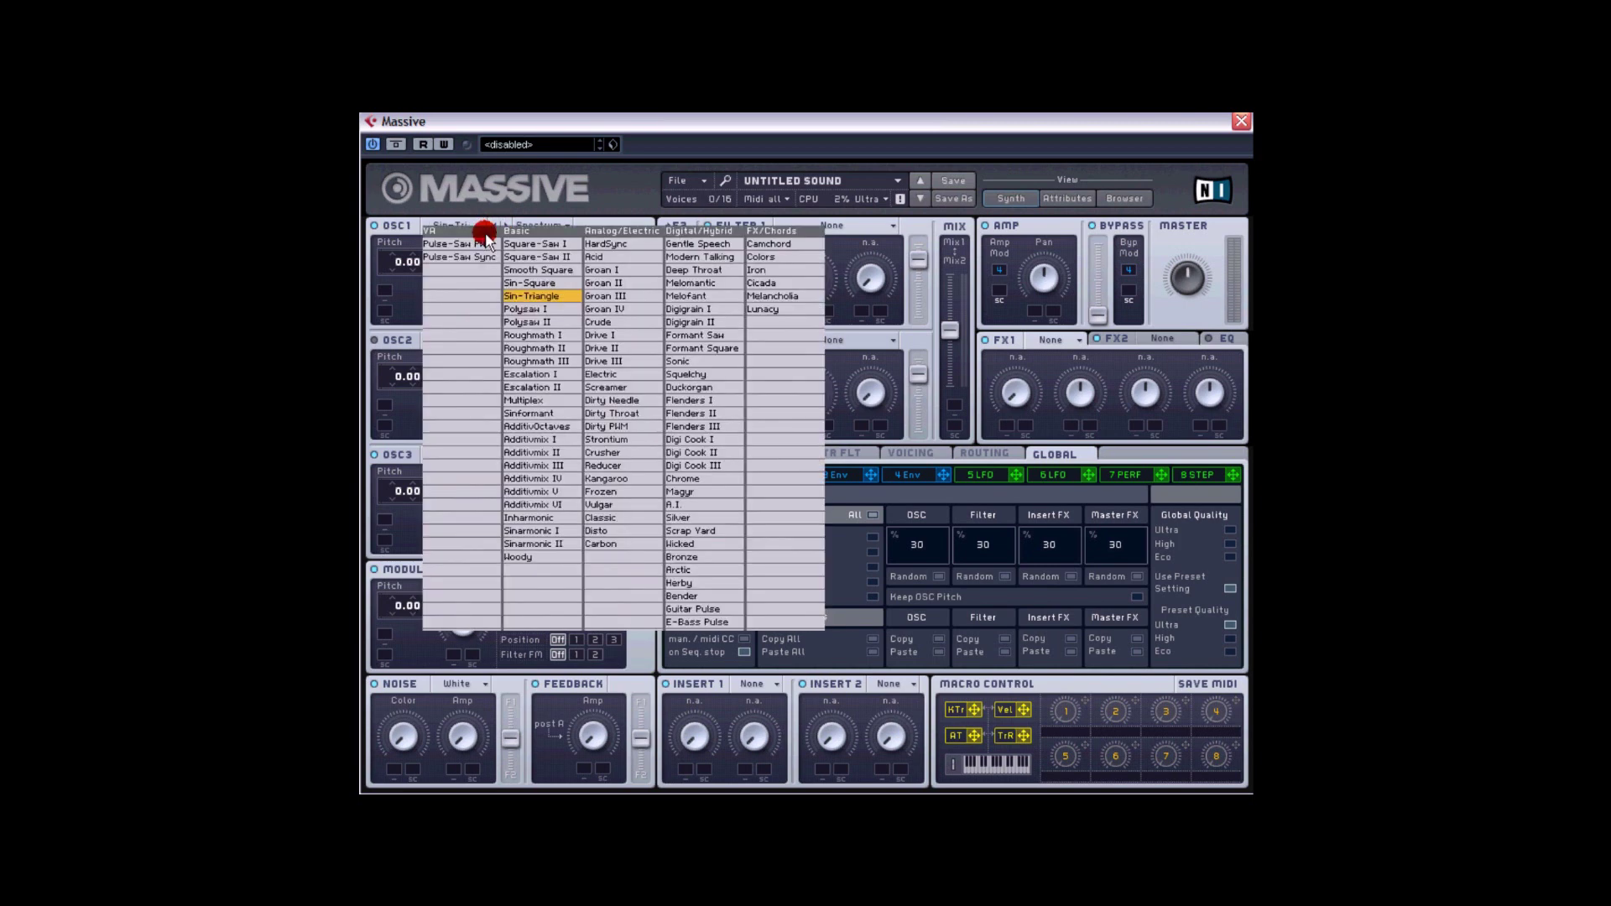
pyautogui.click(522, 275)
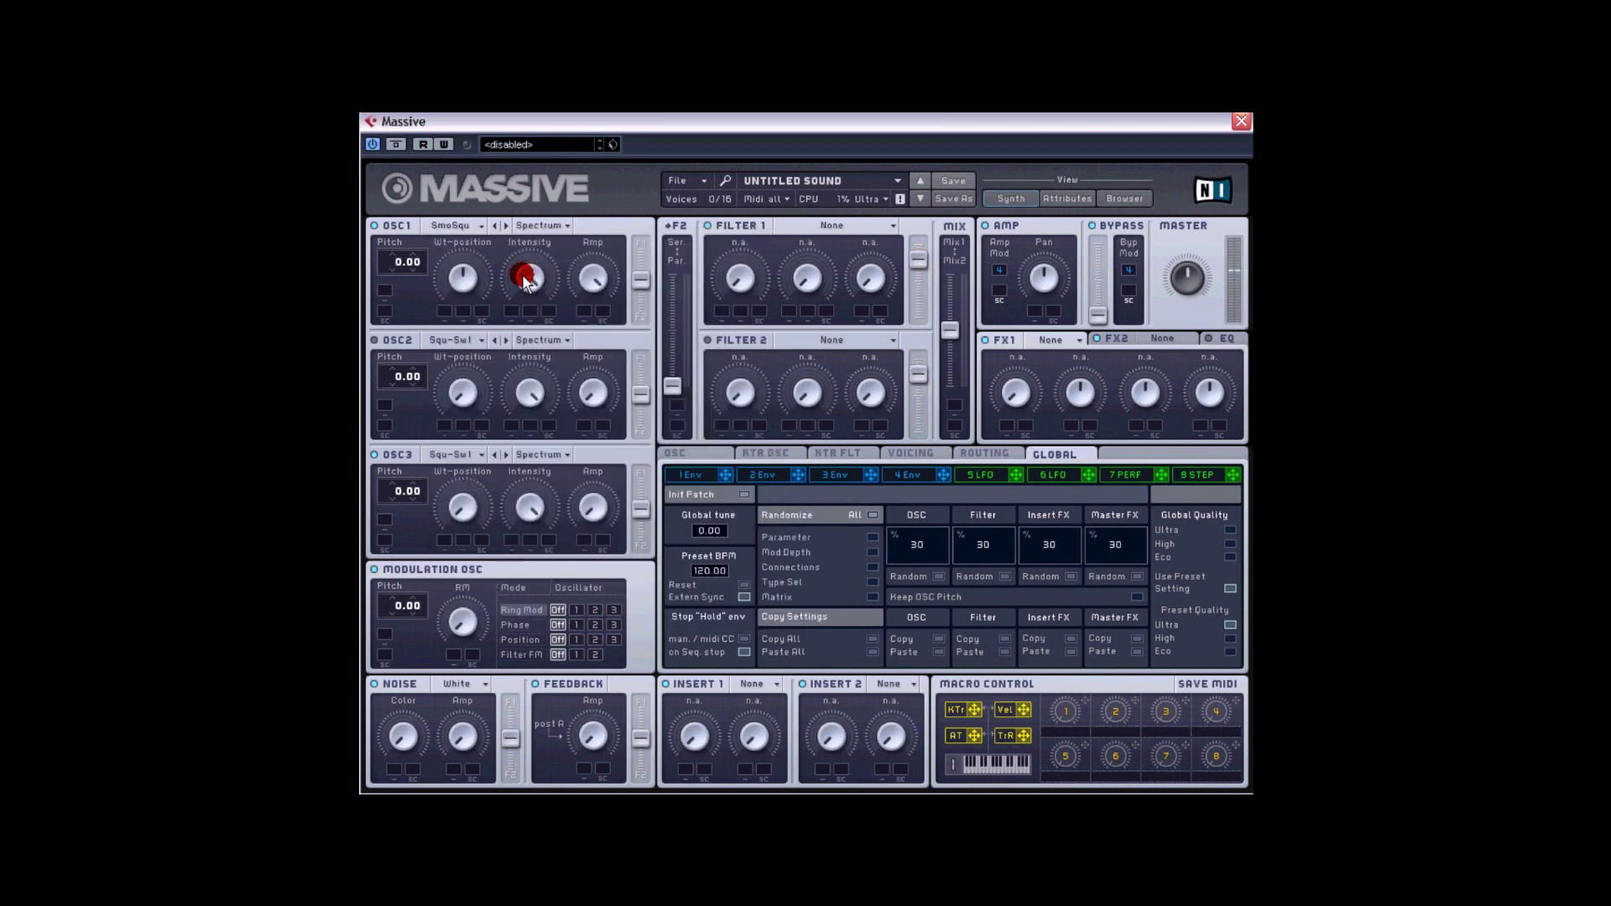
# Route oscillator 1 fully into Filter 1 and raise Filter 1's output level to maximum.
pyautogui.click(730, 272)
pyautogui.moveTo(640, 279); pyautogui.dragTo(641, 216)
pyautogui.click(621, 322)
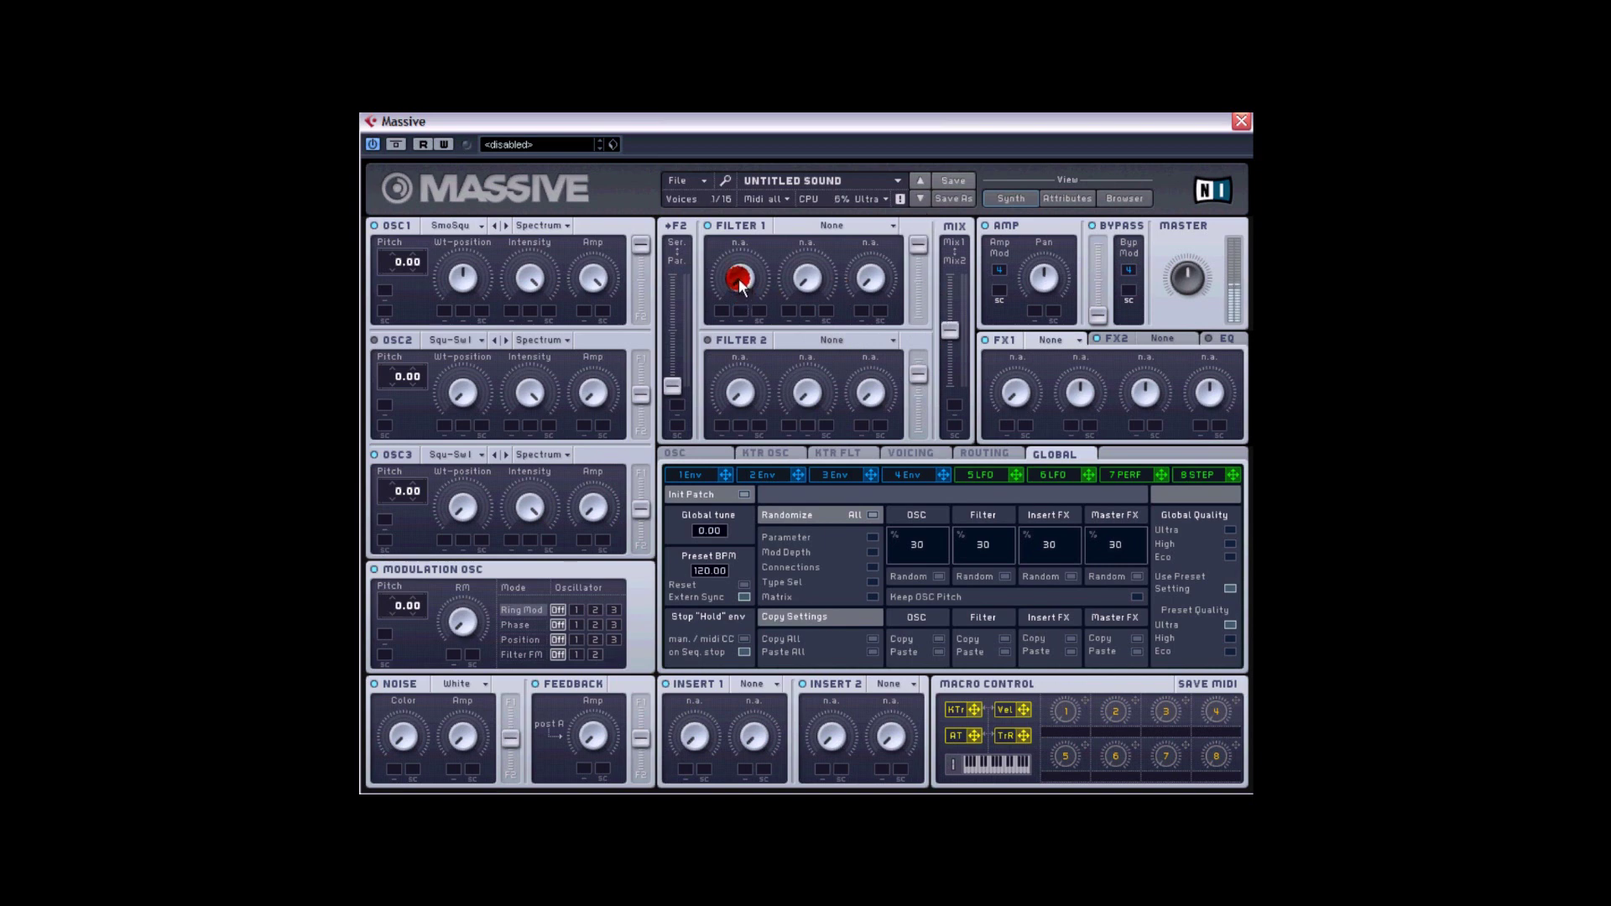
pyautogui.moveTo(458, 279); pyautogui.dragTo(461, 303)
pyautogui.click(462, 337)
# Set Filter 1 to Lowpass 4 and switch the filter routing fully to serial.
pyautogui.click(824, 230)
pyautogui.click(824, 237)
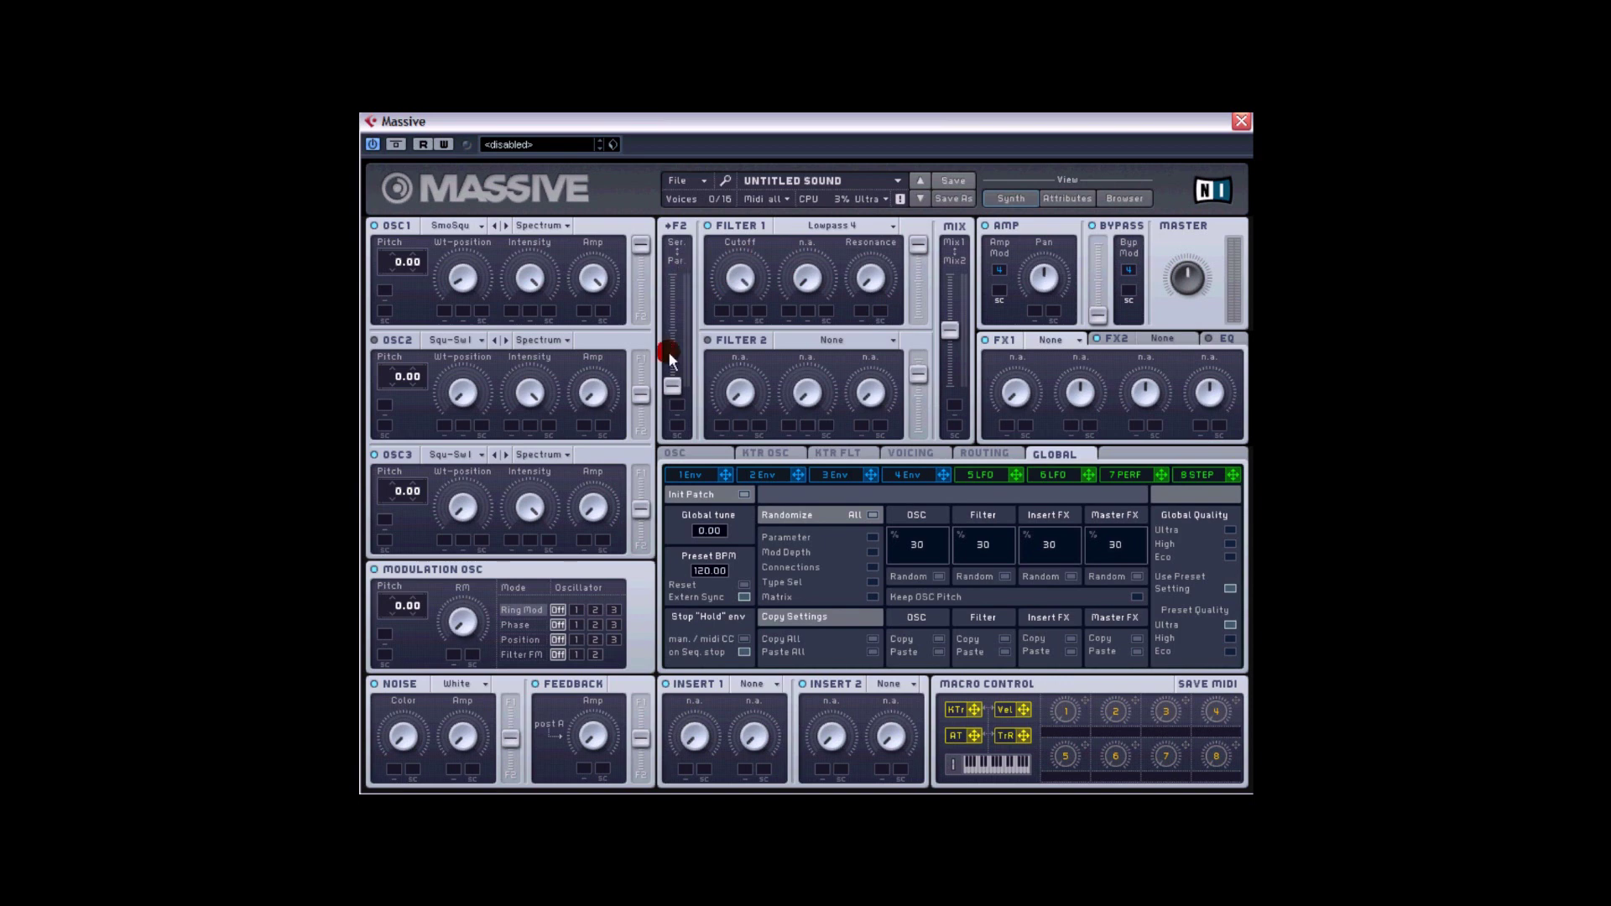
pyautogui.moveTo(673, 385); pyautogui.dragTo(672, 243)
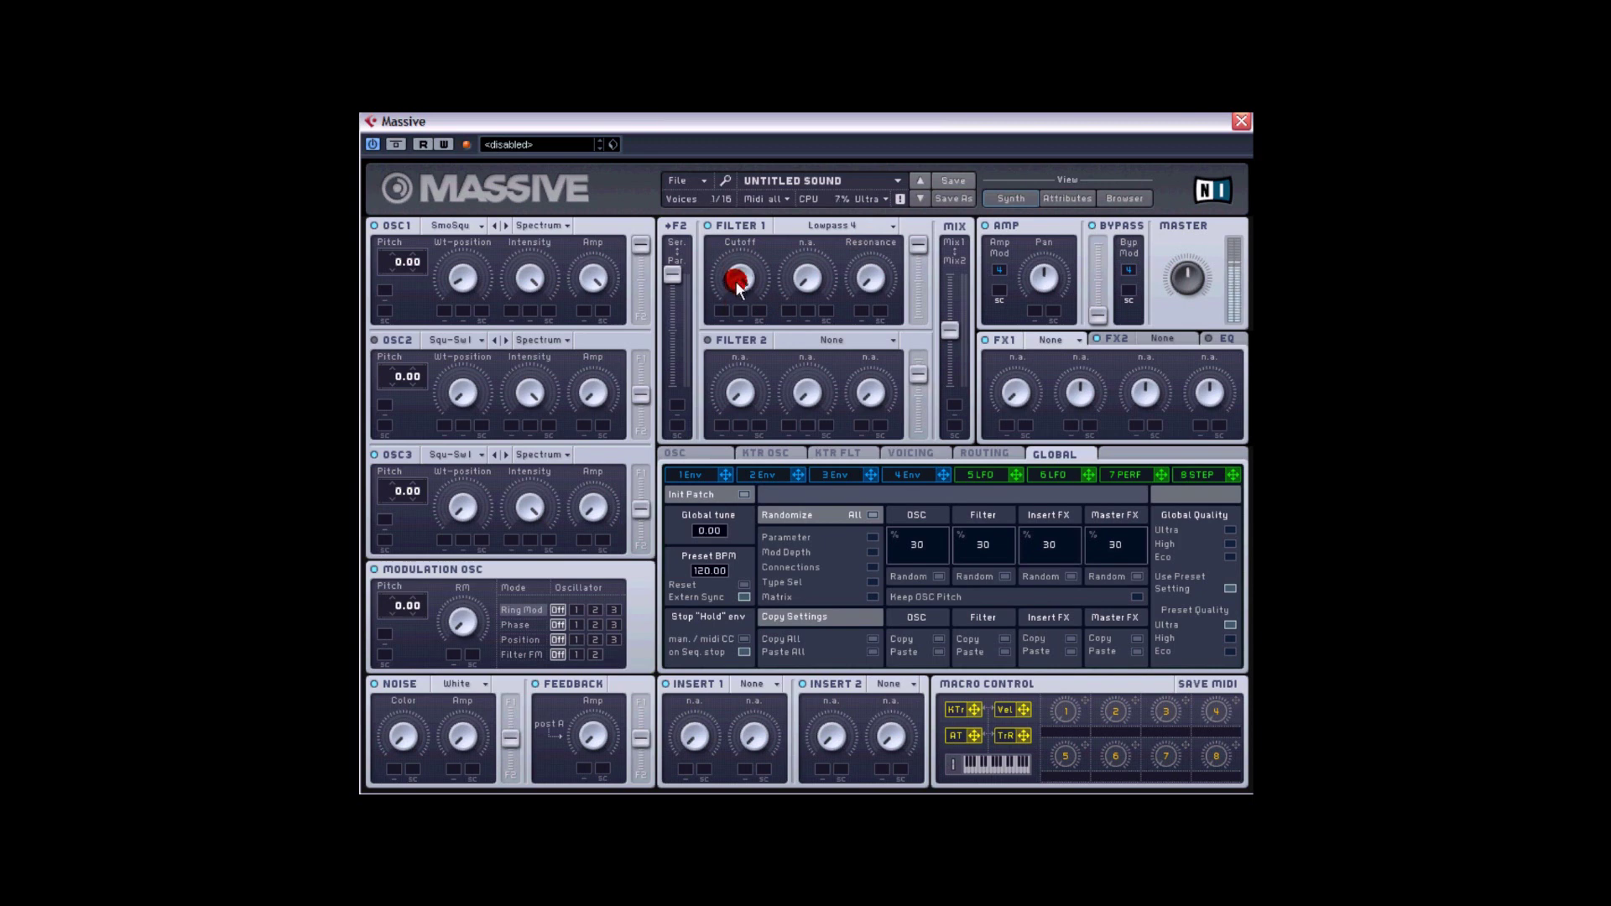
# Sweep Filter 1's cutoff to audition the lowpass, and set it slightly below the midpoint.
pyautogui.click(737, 290)
pyautogui.click(729, 364)
pyautogui.click(738, 272)
pyautogui.click(734, 360)
pyautogui.click(743, 275)
pyautogui.click(739, 327)
pyautogui.click(740, 277)
pyautogui.moveTo(752, 282)
pyautogui.mouseDown()
pyautogui.moveTo(733, 216)
pyautogui.moveTo(748, 277)
pyautogui.moveTo(633, 254)
pyautogui.moveTo(923, 279)
pyautogui.mouseUp()
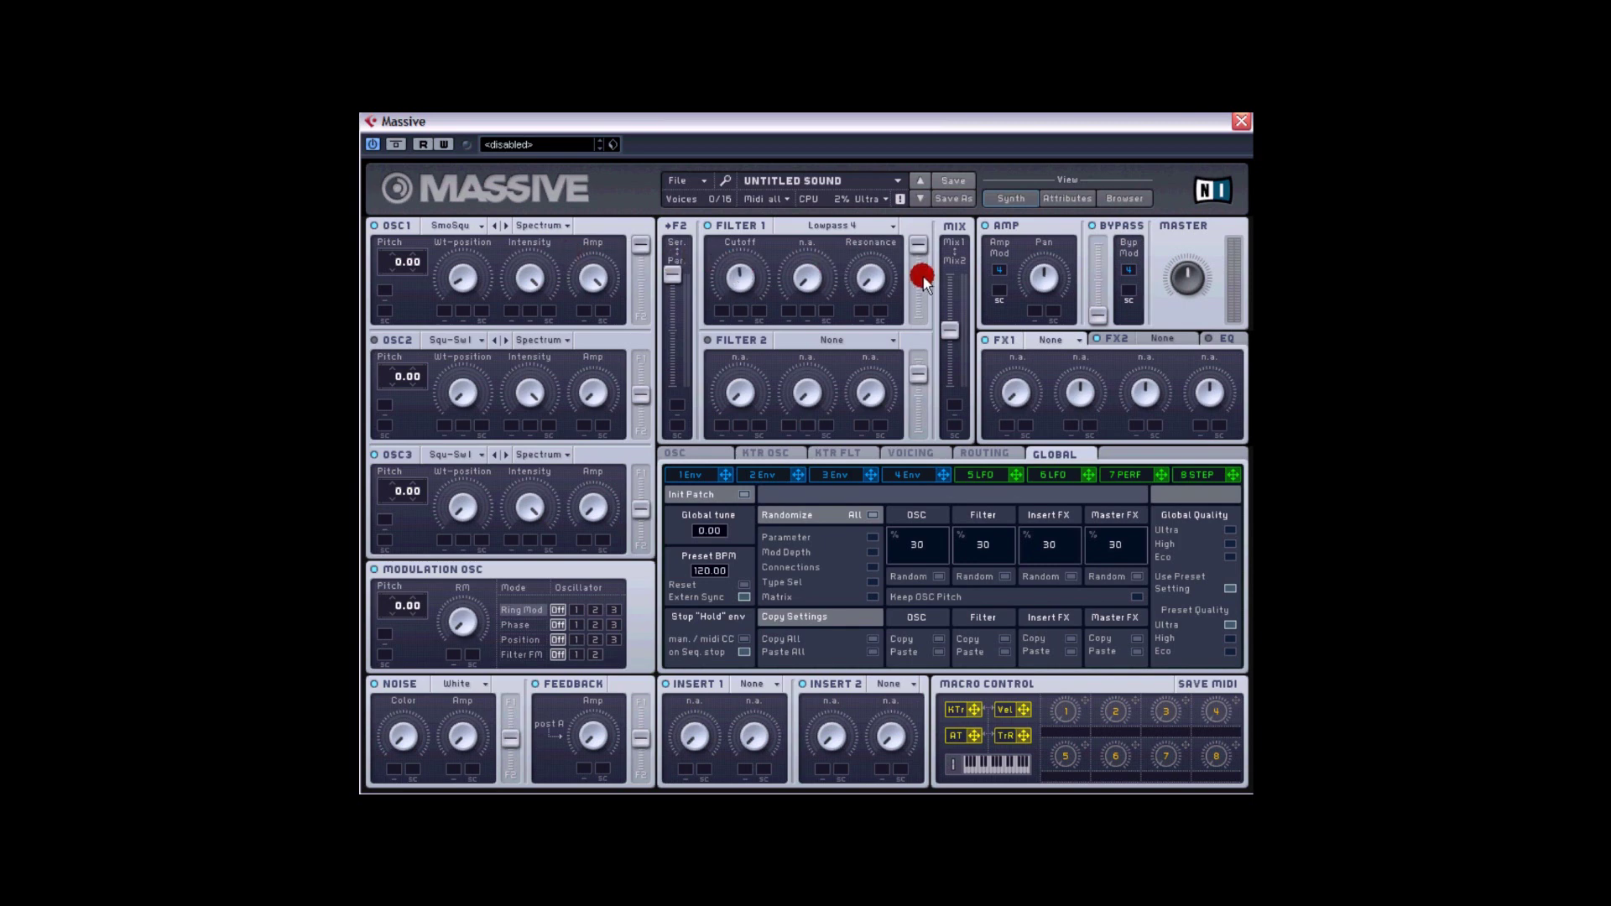
pyautogui.moveTo(744, 278); pyautogui.dragTo(748, 245)
pyautogui.click(744, 277)
pyautogui.click(747, 282)
pyautogui.moveTo(748, 284); pyautogui.dragTo(736, 319)
pyautogui.click(741, 283)
pyautogui.moveTo(745, 286); pyautogui.dragTo(745, 304)
pyautogui.moveTo(742, 302)
pyautogui.mouseDown()
pyautogui.moveTo(737, 269)
pyautogui.moveTo(866, 277)
pyautogui.moveTo(878, 297)
pyautogui.moveTo(929, 228)
pyautogui.mouseUp()
# Raise Filter 1's resonance to a moderate amount below the midpoint.
pyautogui.moveTo(870, 275); pyautogui.dragTo(879, 297)
pyautogui.moveTo(873, 290)
pyautogui.mouseDown()
pyautogui.moveTo(874, 243)
pyautogui.moveTo(862, 293)
pyautogui.mouseUp()
pyautogui.moveTo(741, 282); pyautogui.dragTo(744, 285)
# Raise the master volume slightly and load the Tele Tube effect into FX1.
pyautogui.click(1136, 297)
pyautogui.moveTo(1179, 279)
pyautogui.mouseDown()
pyautogui.moveTo(1181, 245)
pyautogui.moveTo(1136, 307)
pyautogui.moveTo(1150, 374)
pyautogui.moveTo(1074, 369)
pyautogui.moveTo(1081, 341)
pyautogui.mouseUp()
pyautogui.click(1077, 341)
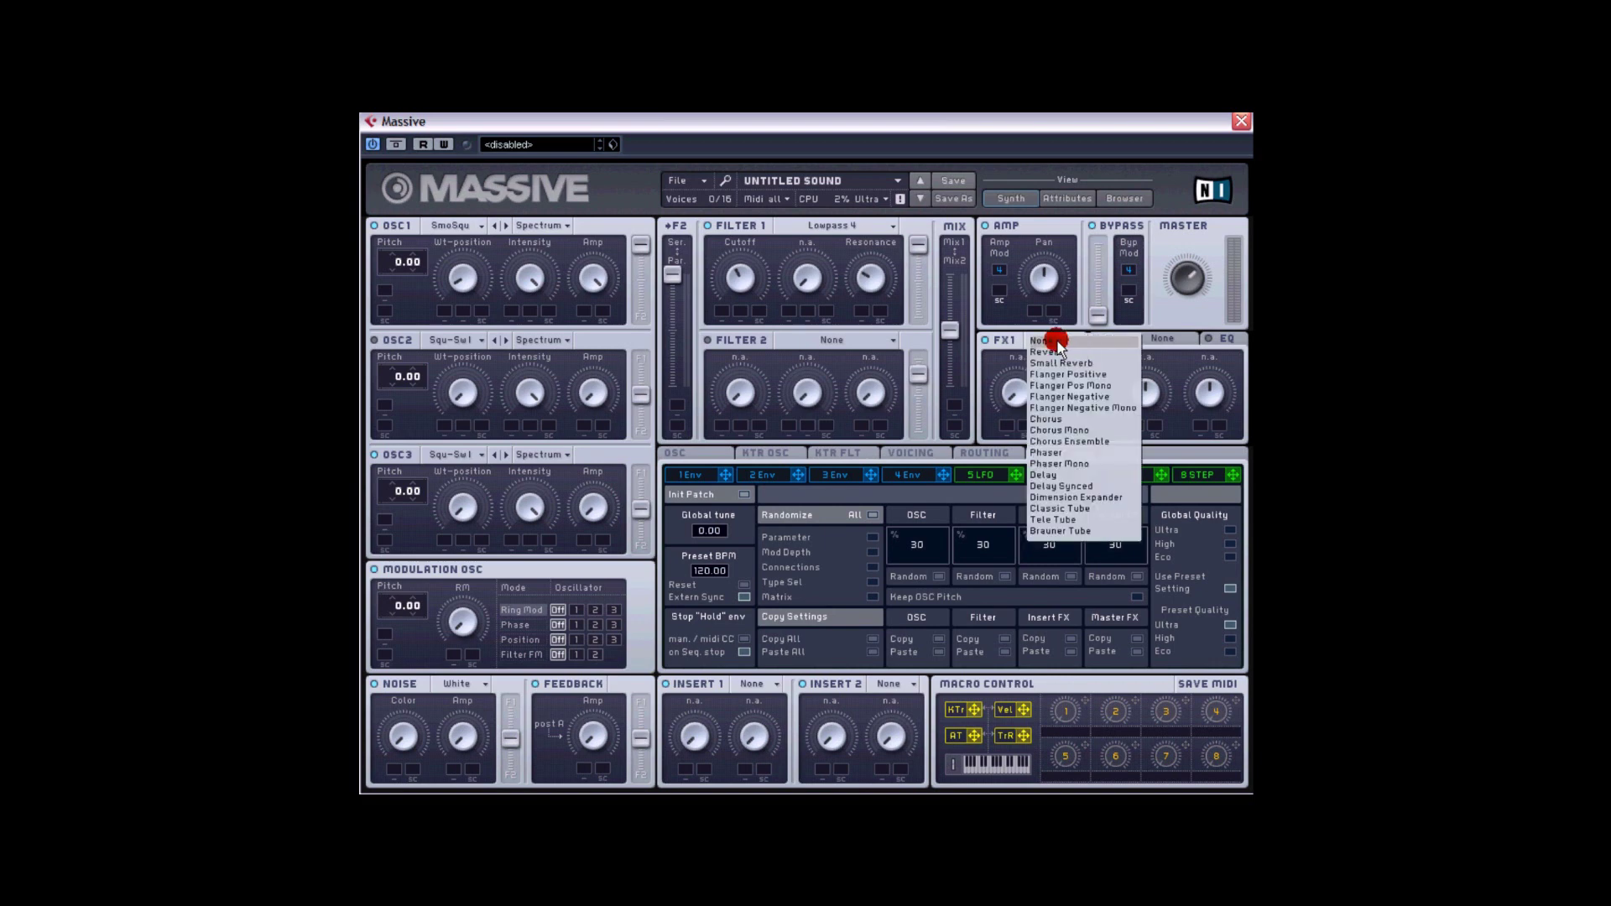
pyautogui.click(1005, 355)
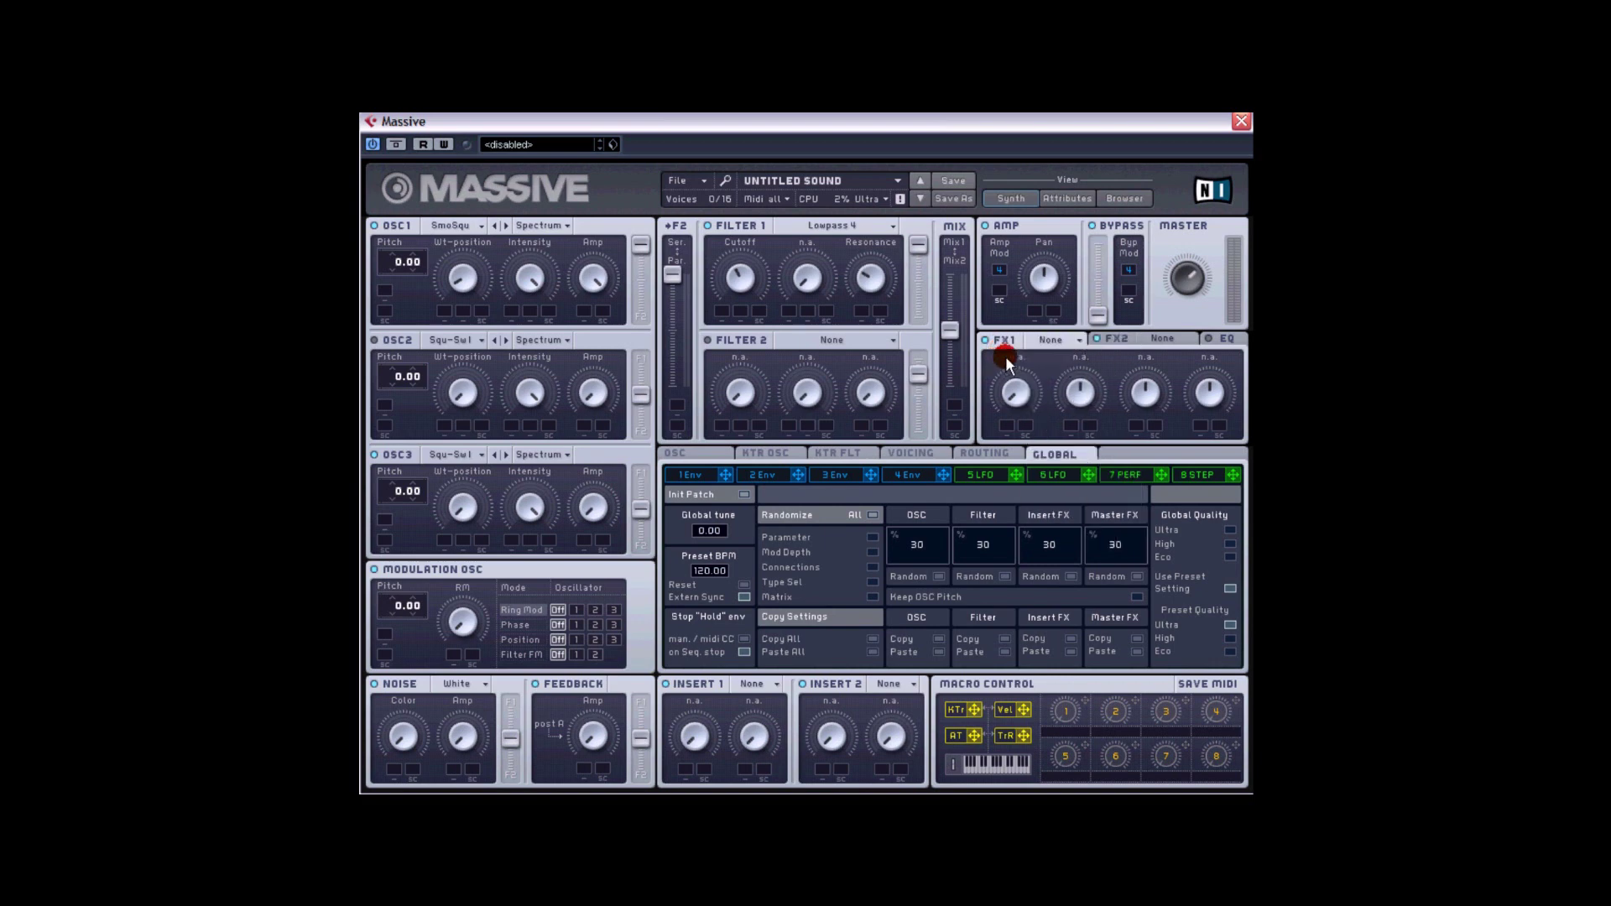
pyautogui.click(1080, 341)
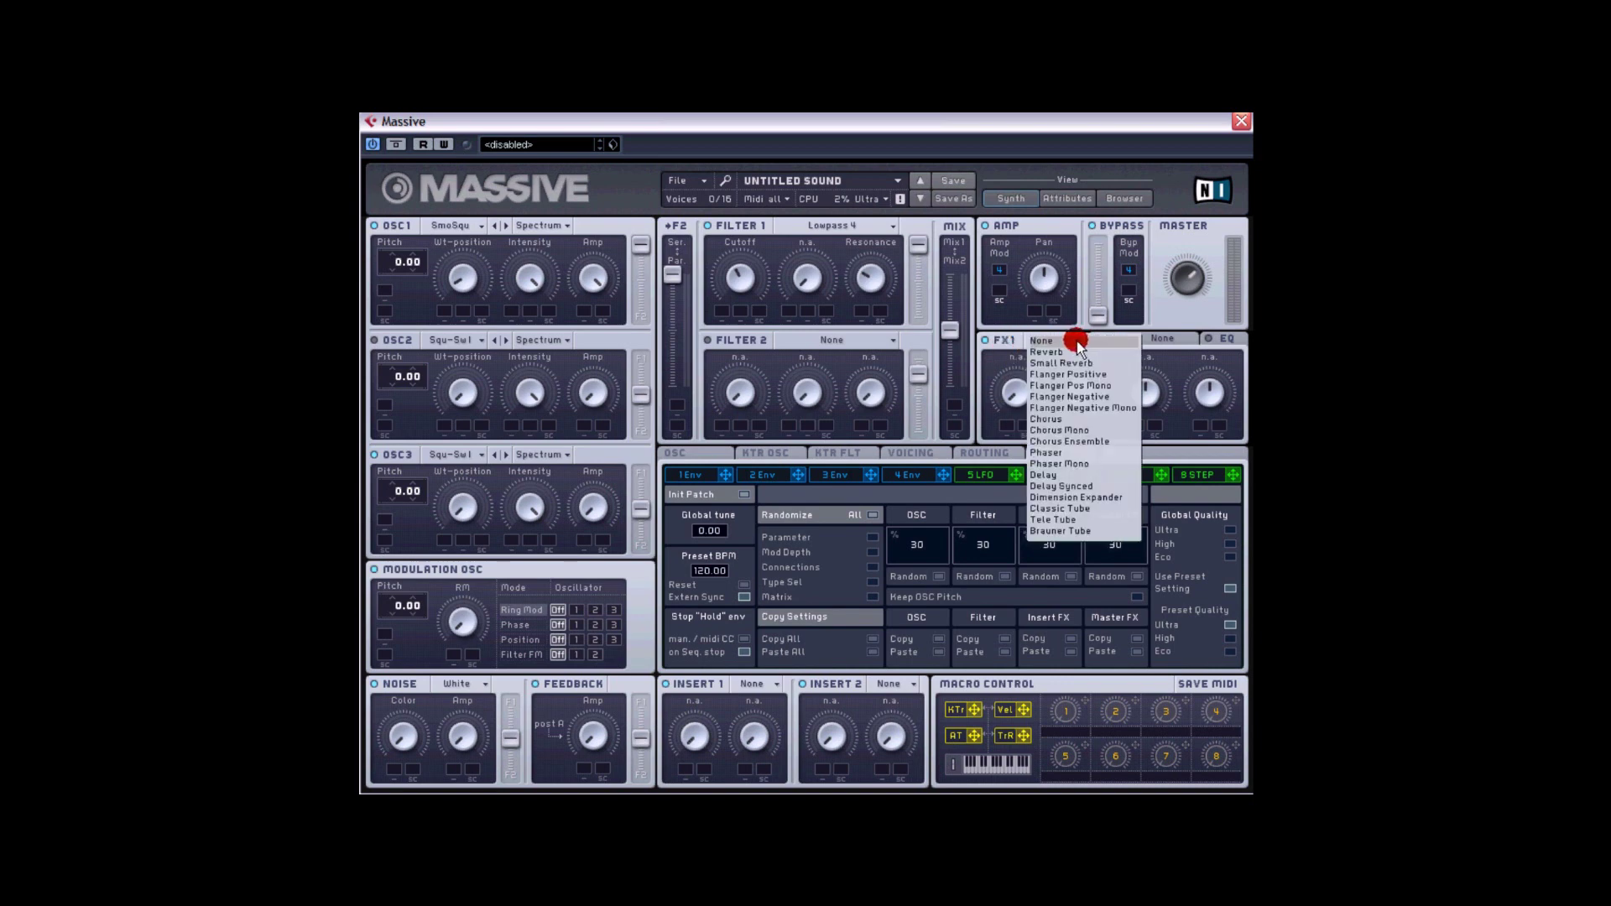
pyautogui.click(1057, 520)
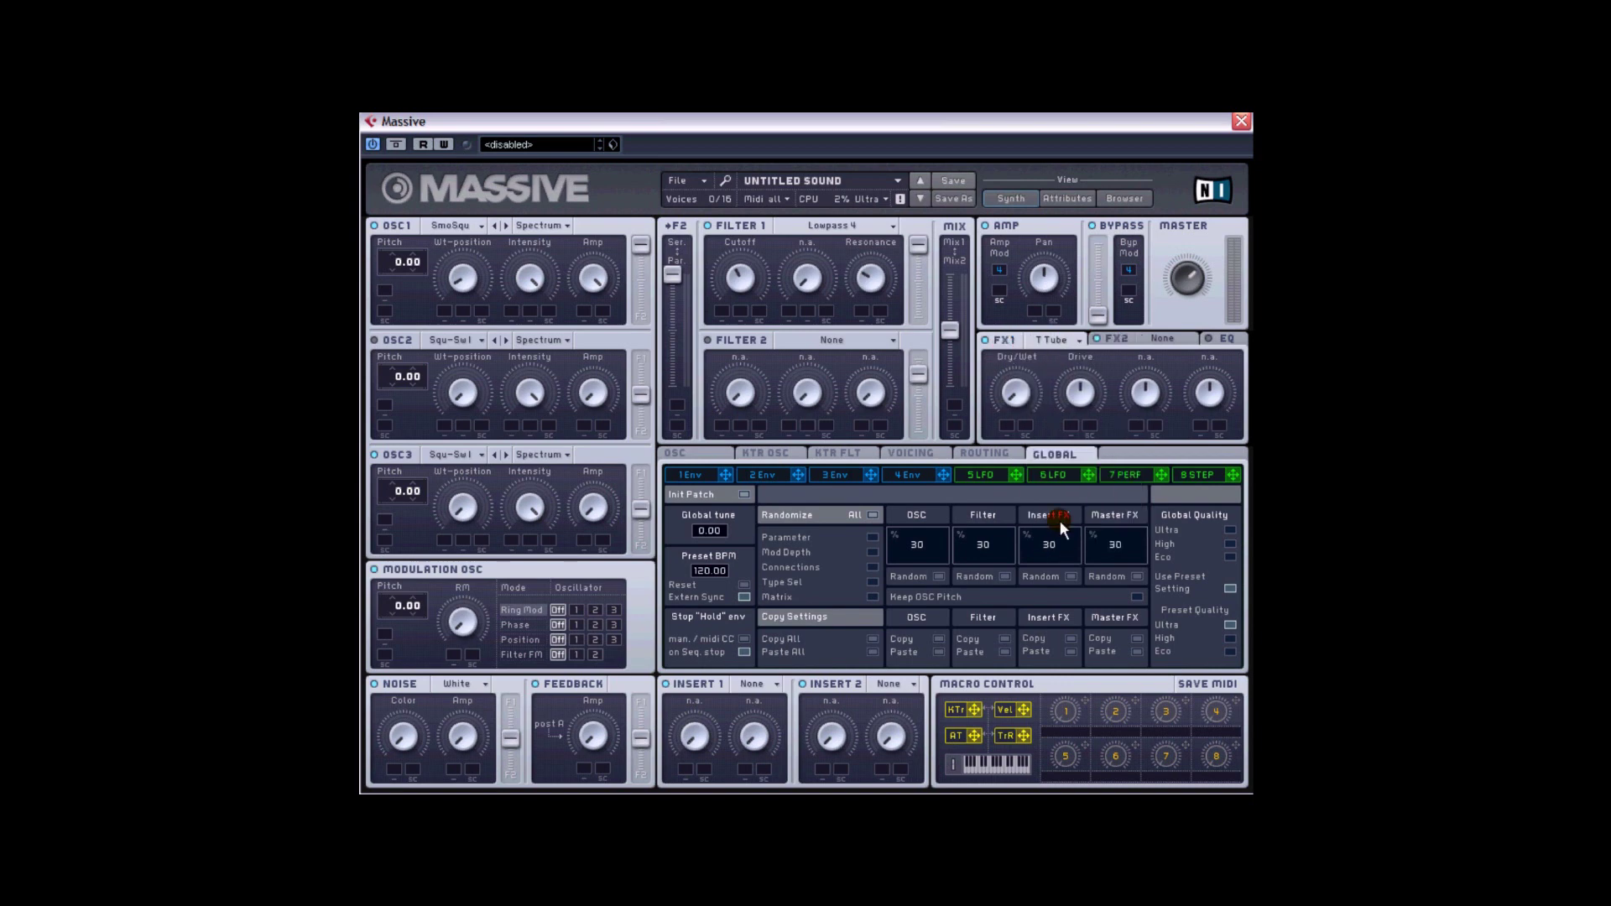
# Adjust the Dry/Wet and Drive amounts of the Tele Tube effect in FX1.
pyautogui.click(1070, 341)
pyautogui.click(1017, 393)
pyautogui.moveTo(1021, 401); pyautogui.dragTo(1030, 332)
pyautogui.moveTo(1021, 387)
pyautogui.mouseDown()
pyautogui.moveTo(1074, 385)
pyautogui.moveTo(1007, 396)
pyautogui.mouseUp()
pyautogui.click(1079, 390)
pyautogui.moveTo(1079, 390); pyautogui.dragTo(1082, 430)
pyautogui.click(1022, 407)
pyautogui.click(1088, 424)
pyautogui.click(1153, 471)
pyautogui.click(1144, 491)
# Lower the master volume slightly and fine-tune Tele Tube's Dry/Wet and Drive to below halfway.
pyautogui.click(984, 339)
pyautogui.moveTo(1185, 283); pyautogui.dragTo(1201, 337)
pyautogui.click(1016, 378)
pyautogui.moveTo(1019, 377); pyautogui.dragTo(1078, 391)
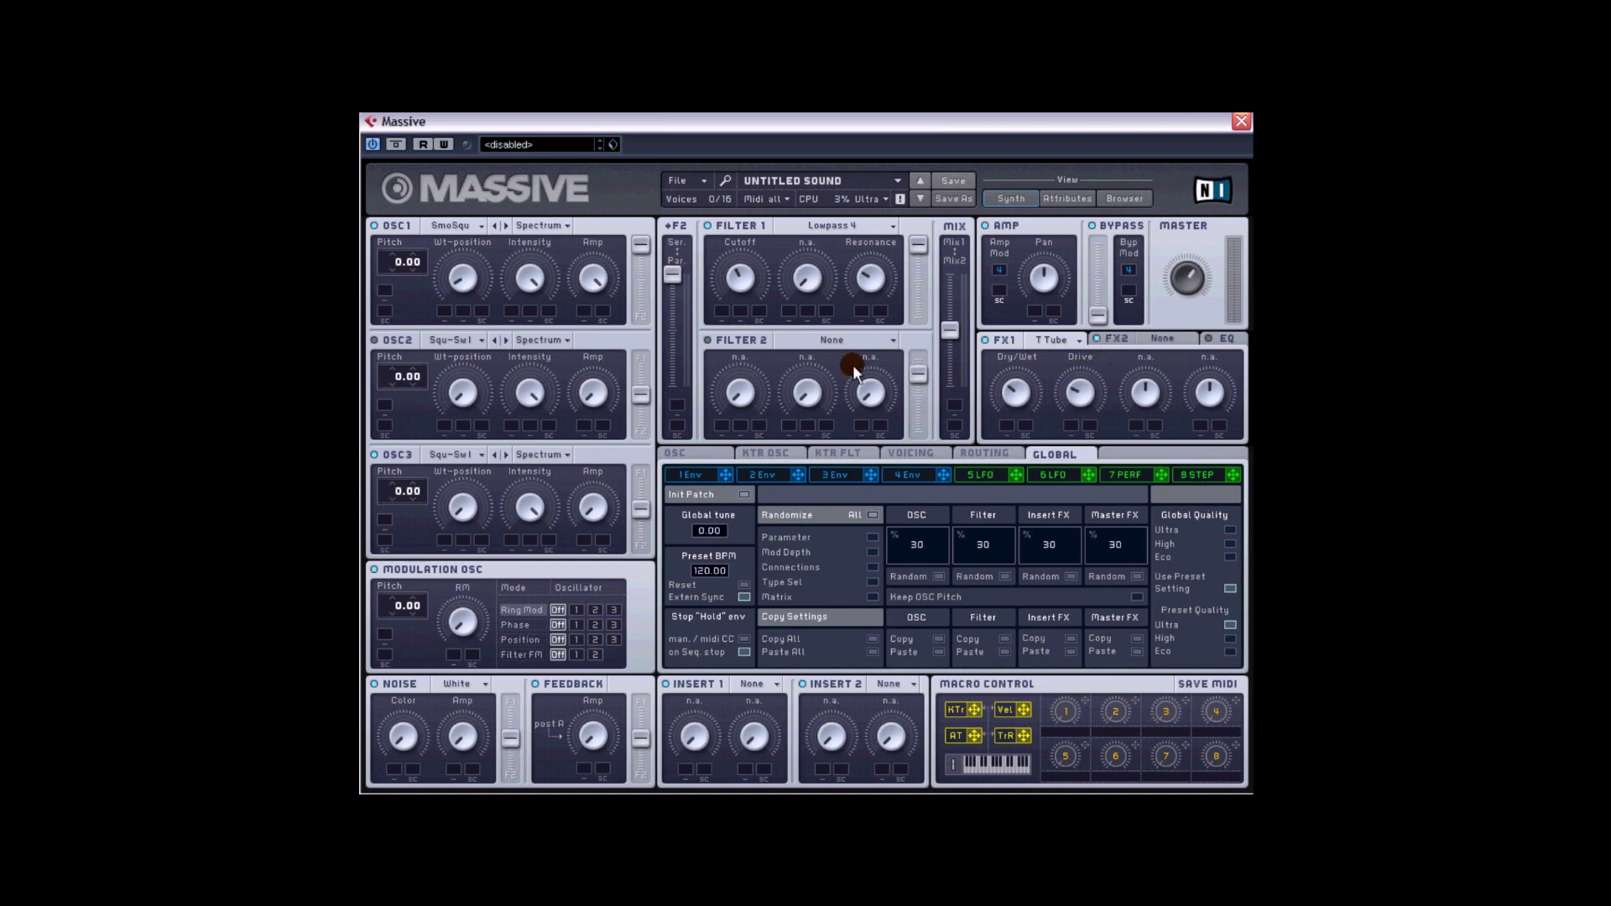
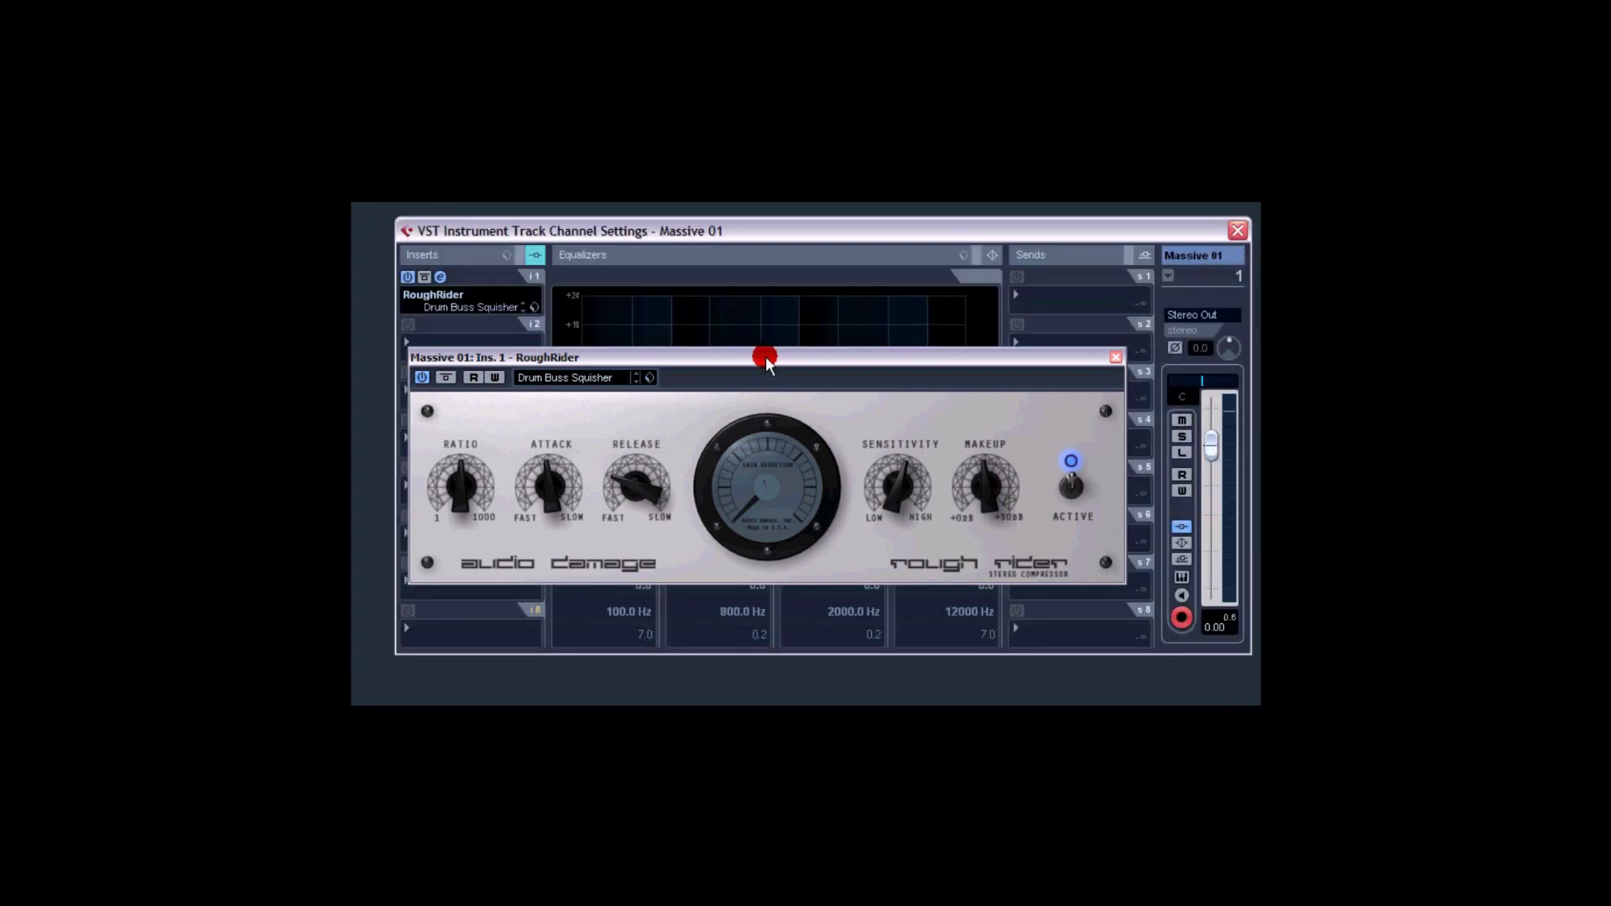
# Turn RoughRider's Ratio, Attack, Release, Sensitivity and Makeup all down to their minimum.
pyautogui.moveTo(765, 359); pyautogui.dragTo(786, 334)
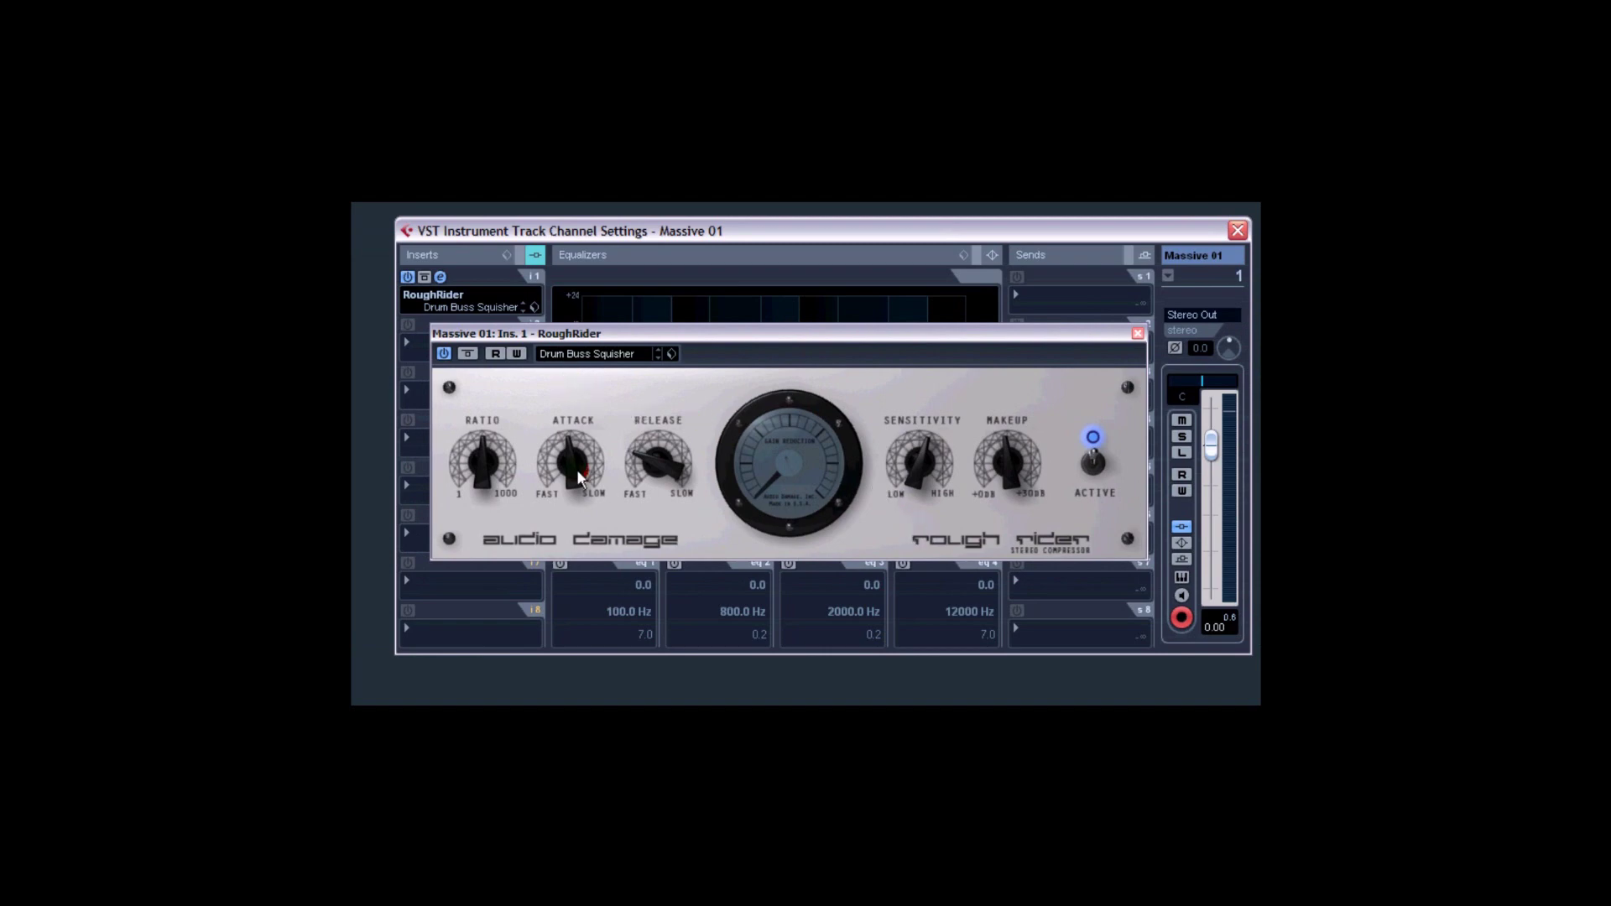
pyautogui.moveTo(488, 451); pyautogui.dragTo(480, 452)
pyautogui.moveTo(546, 503)
pyautogui.mouseDown()
pyautogui.moveTo(573, 512)
pyautogui.moveTo(577, 495)
pyautogui.mouseUp()
pyautogui.moveTo(659, 462); pyautogui.dragTo(663, 449)
pyautogui.moveTo(923, 452); pyautogui.dragTo(999, 507)
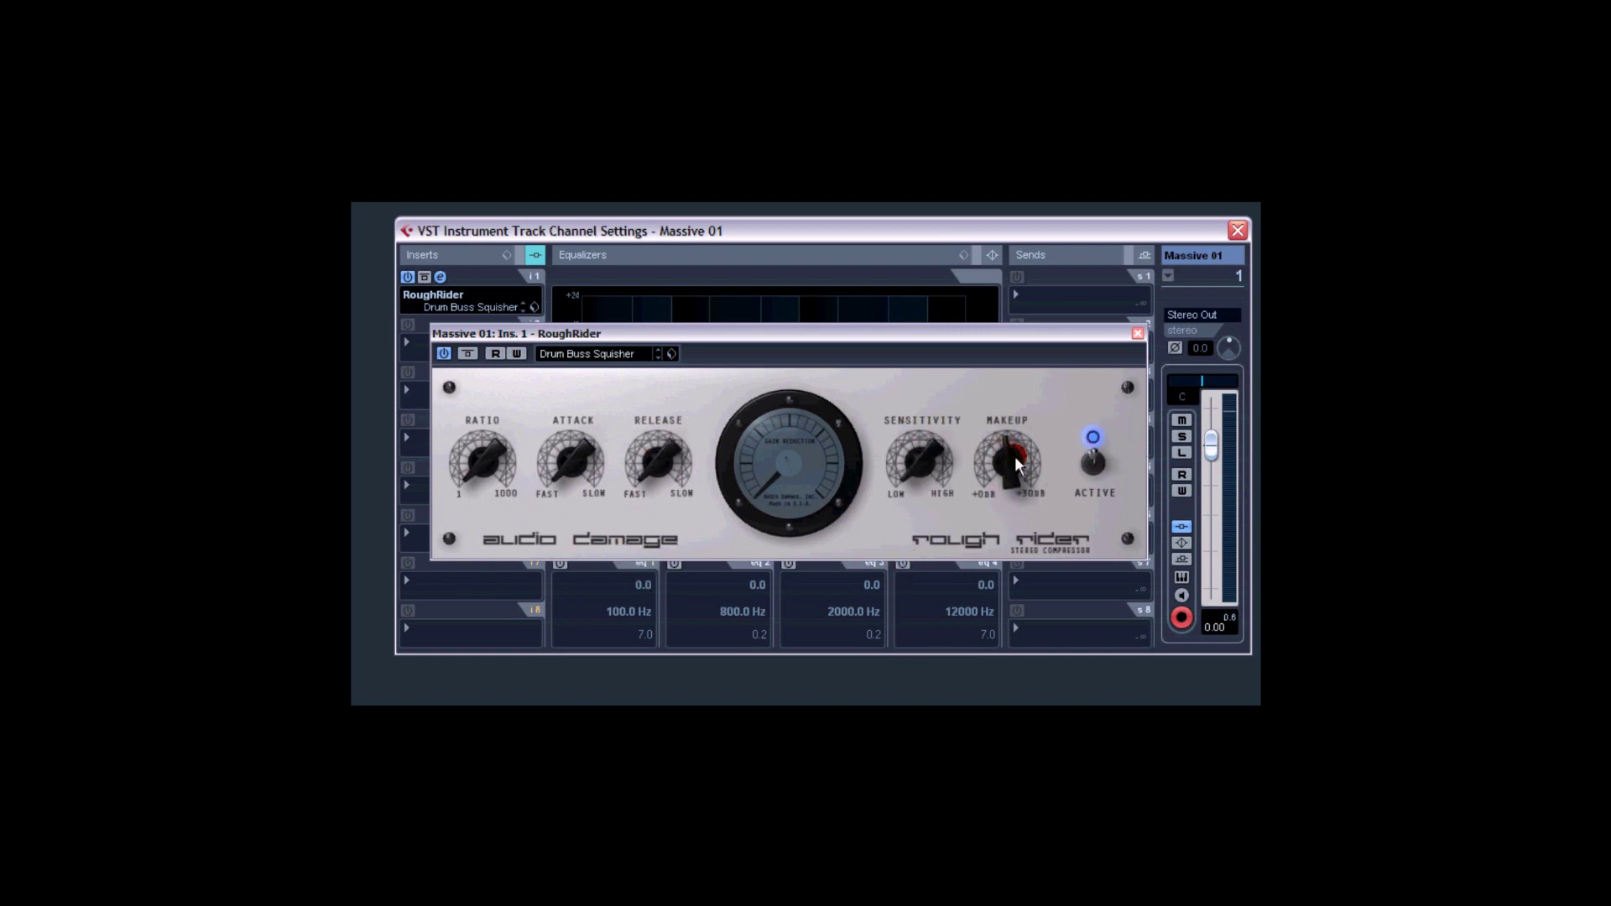
pyautogui.moveTo(1007, 495); pyautogui.dragTo(1005, 541)
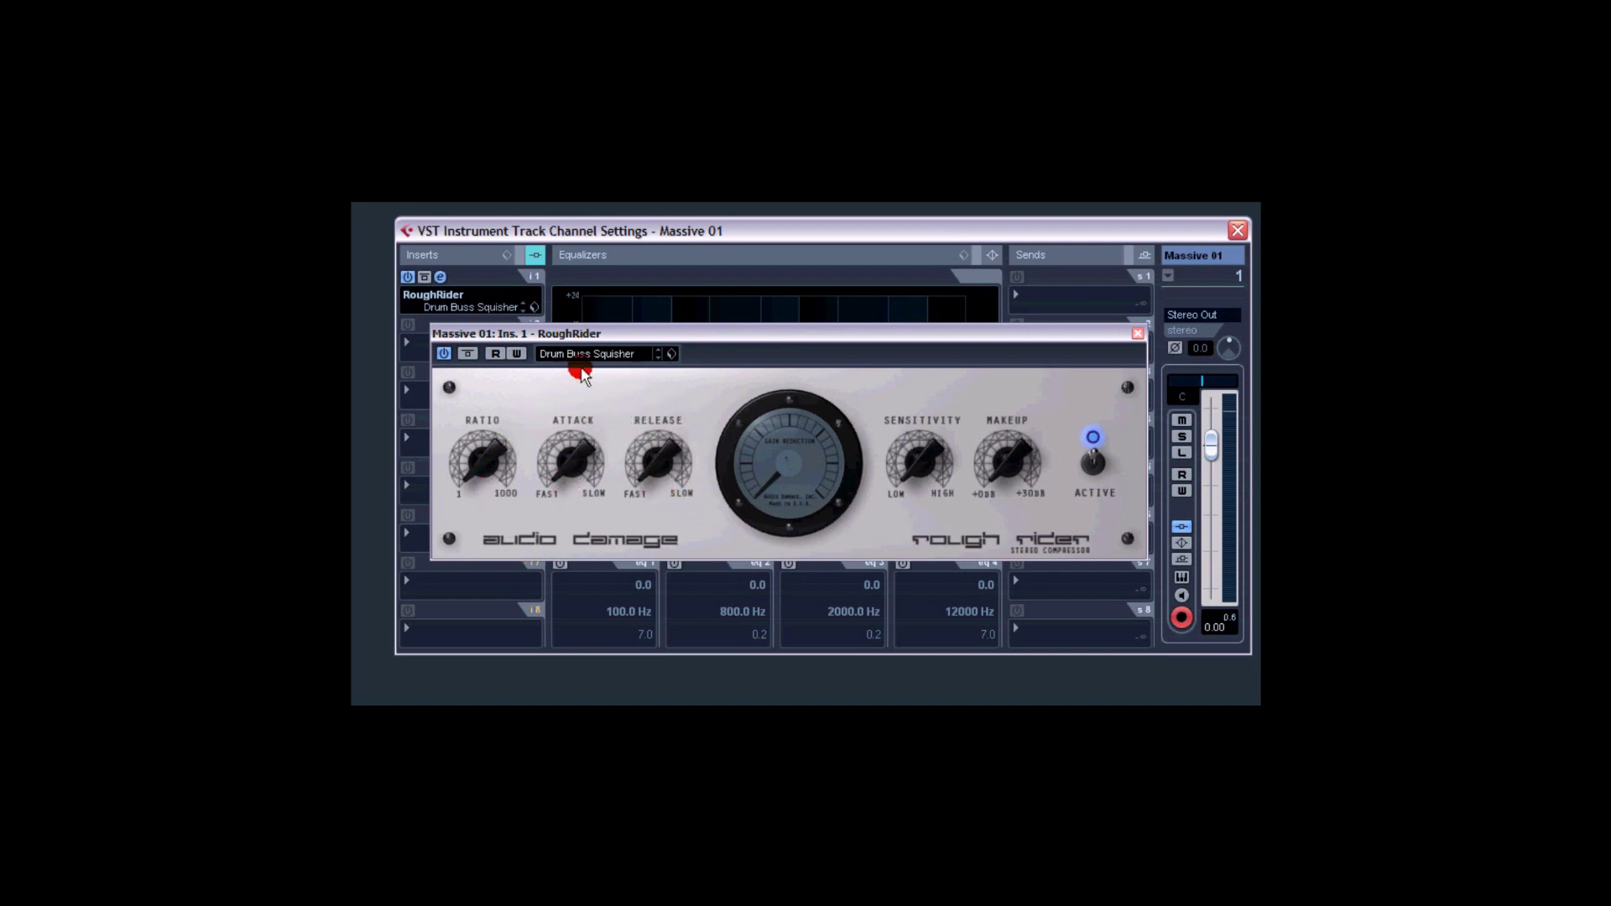
# Lower the Massive track's channel fader to -3.77.
pyautogui.moveTo(631, 339); pyautogui.dragTo(674, 338)
pyautogui.click(540, 460)
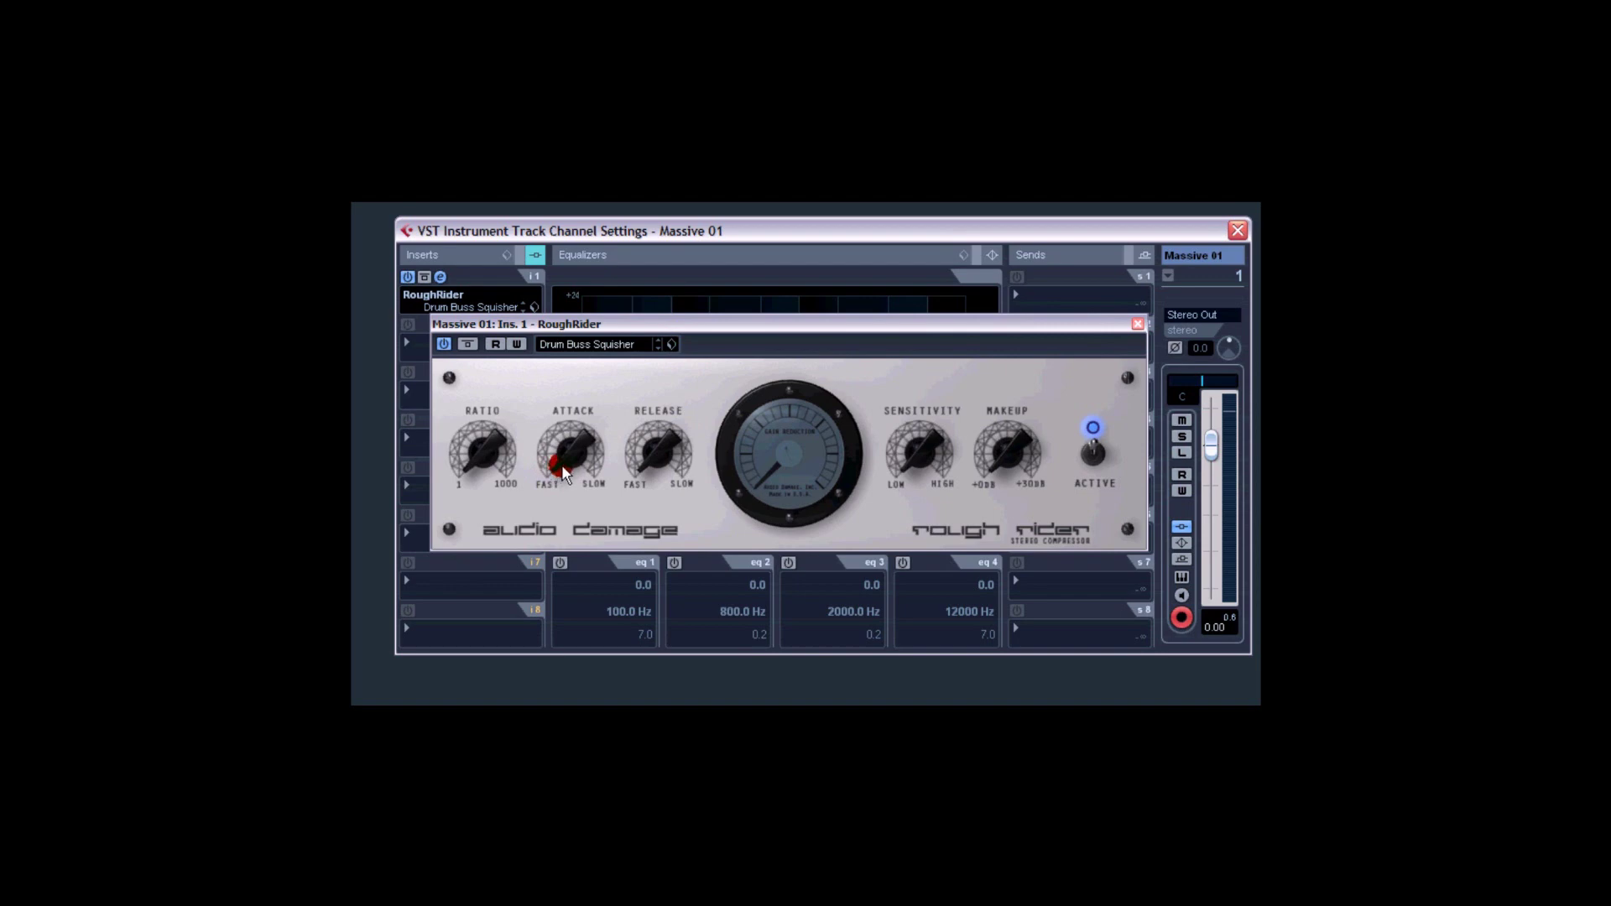
pyautogui.click(754, 471)
pyautogui.moveTo(1210, 460); pyautogui.dragTo(1214, 478)
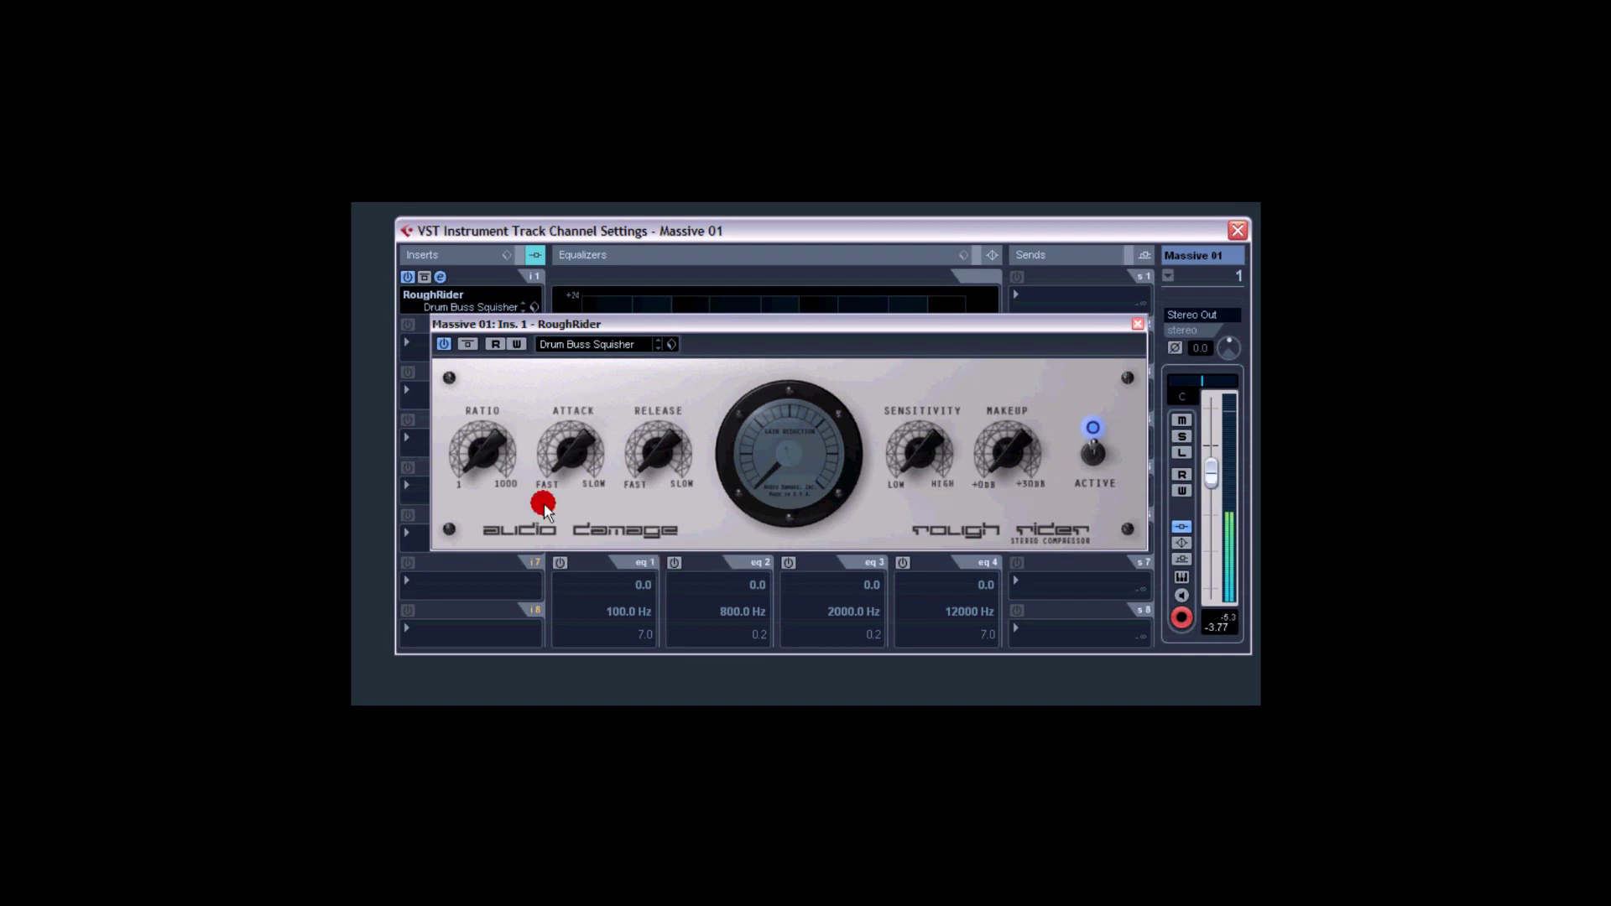
# Load the Compressor effect into the Massive track's second insert slot.
pyautogui.moveTo(874, 397)
pyautogui.mouseDown()
pyautogui.moveTo(899, 496)
pyautogui.moveTo(929, 468)
pyautogui.moveTo(908, 476)
pyautogui.moveTo(913, 393)
pyautogui.mouseUp()
pyautogui.click(928, 455)
pyautogui.click(446, 231)
pyautogui.click(409, 341)
pyautogui.moveTo(411, 340)
pyautogui.mouseDown()
pyautogui.moveTo(486, 507)
pyautogui.moveTo(586, 428)
pyautogui.moveTo(529, 466)
pyautogui.moveTo(540, 525)
pyautogui.moveTo(565, 426)
pyautogui.moveTo(587, 479)
pyautogui.moveTo(621, 480)
pyautogui.moveTo(761, 372)
pyautogui.mouseUp()
pyautogui.click(665, 492)
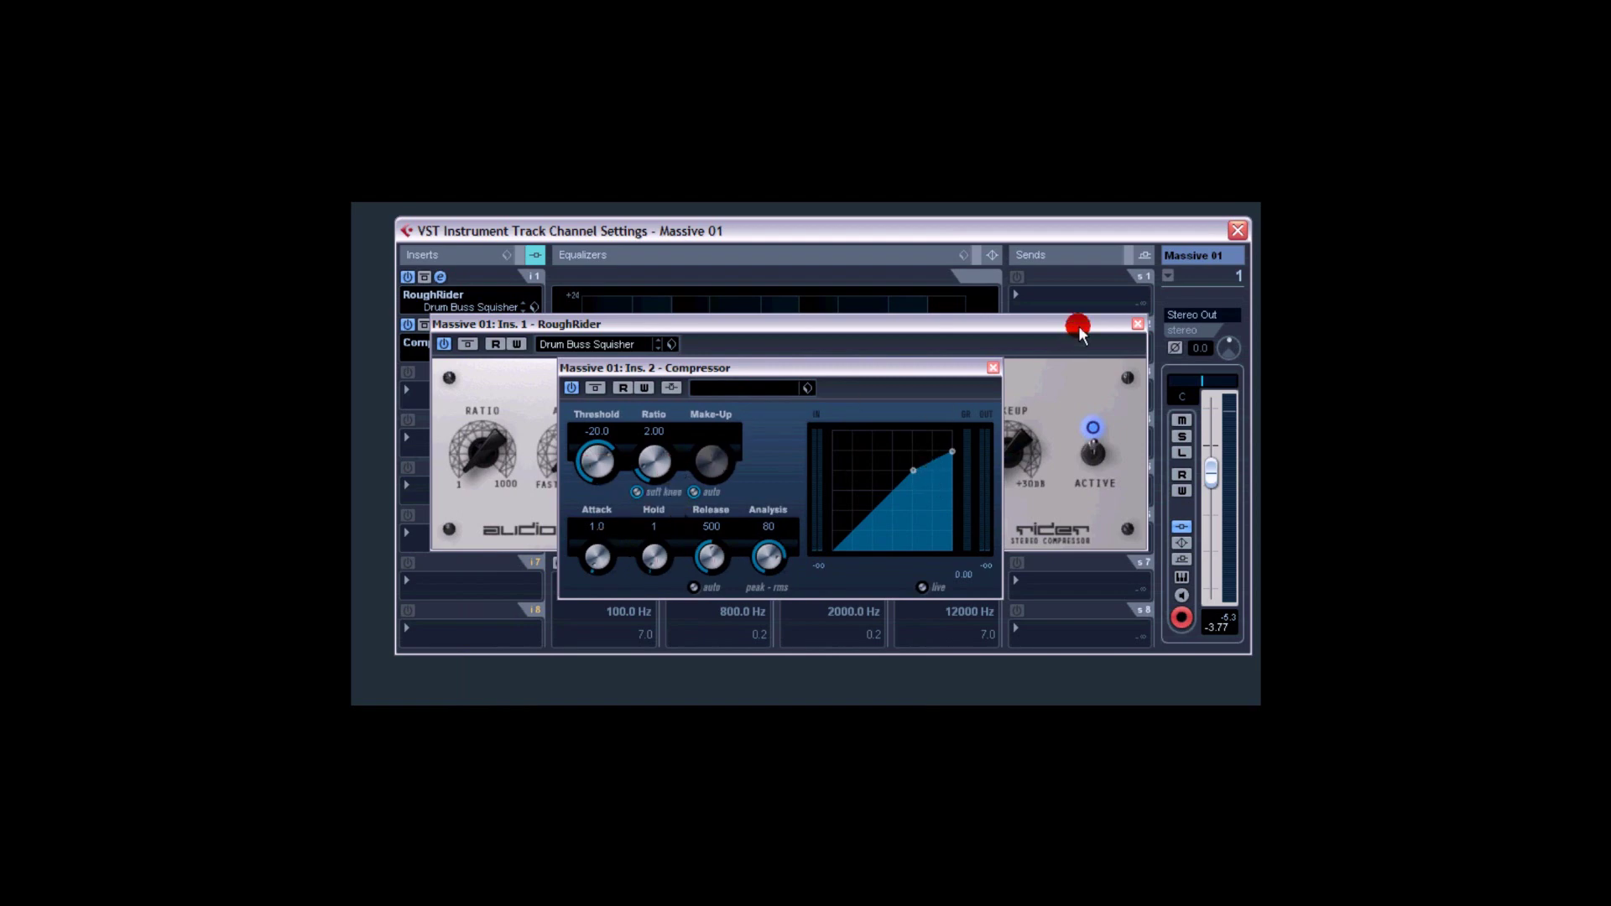
# Close the Compressor's window and deactivate the second insert slot.
pyautogui.click(992, 367)
pyautogui.click(911, 451)
pyautogui.click(676, 430)
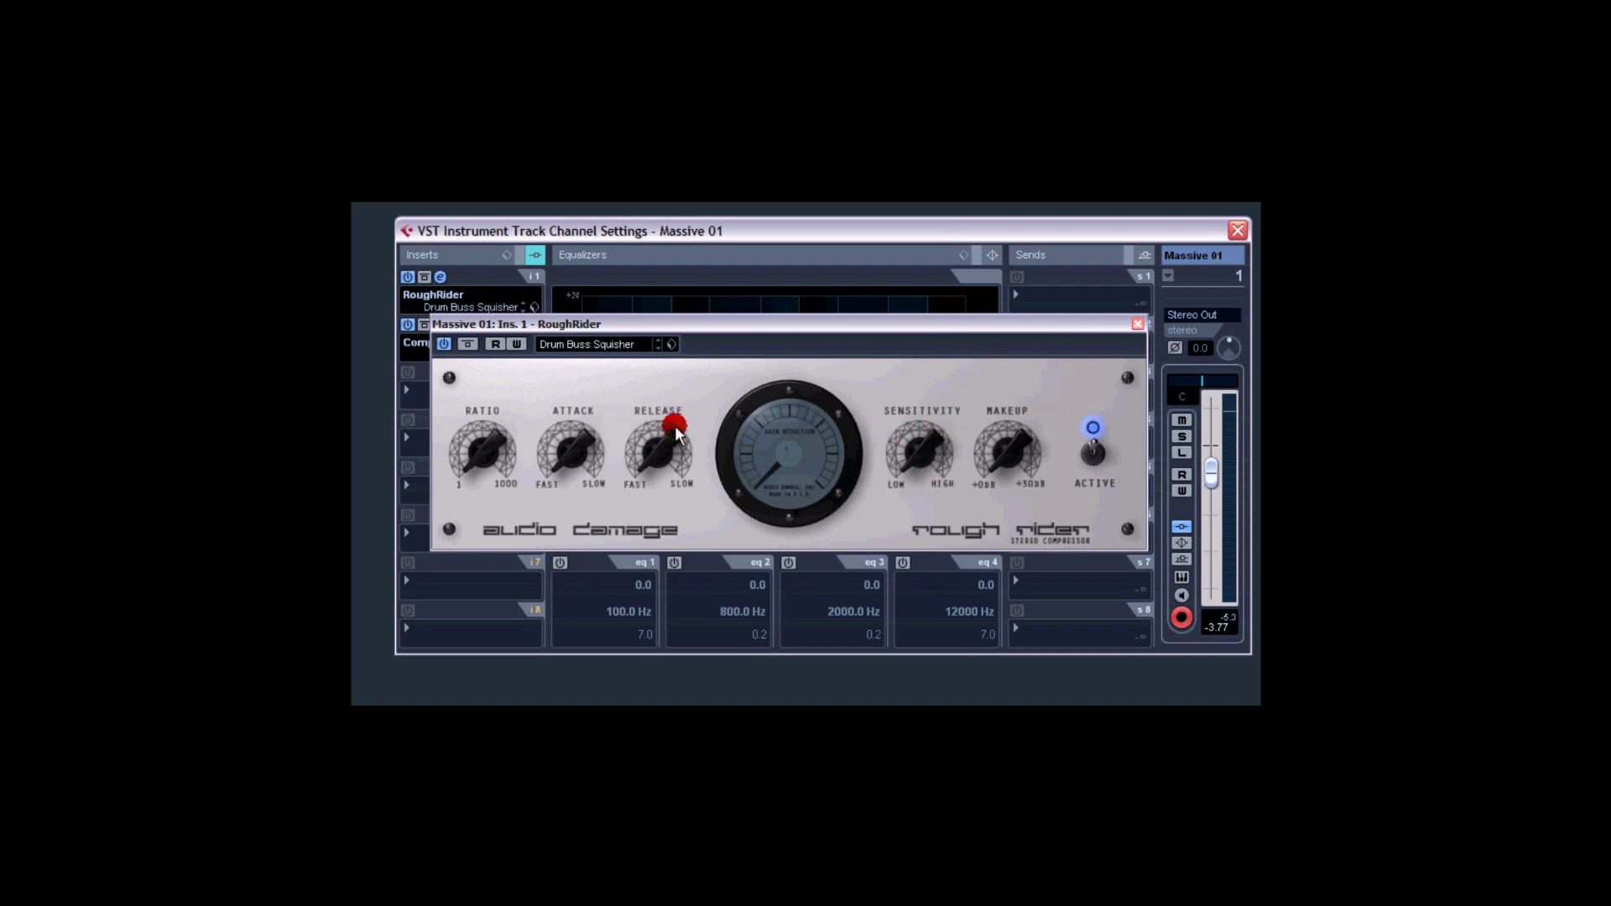
pyautogui.click(460, 370)
pyautogui.click(601, 346)
pyautogui.click(618, 327)
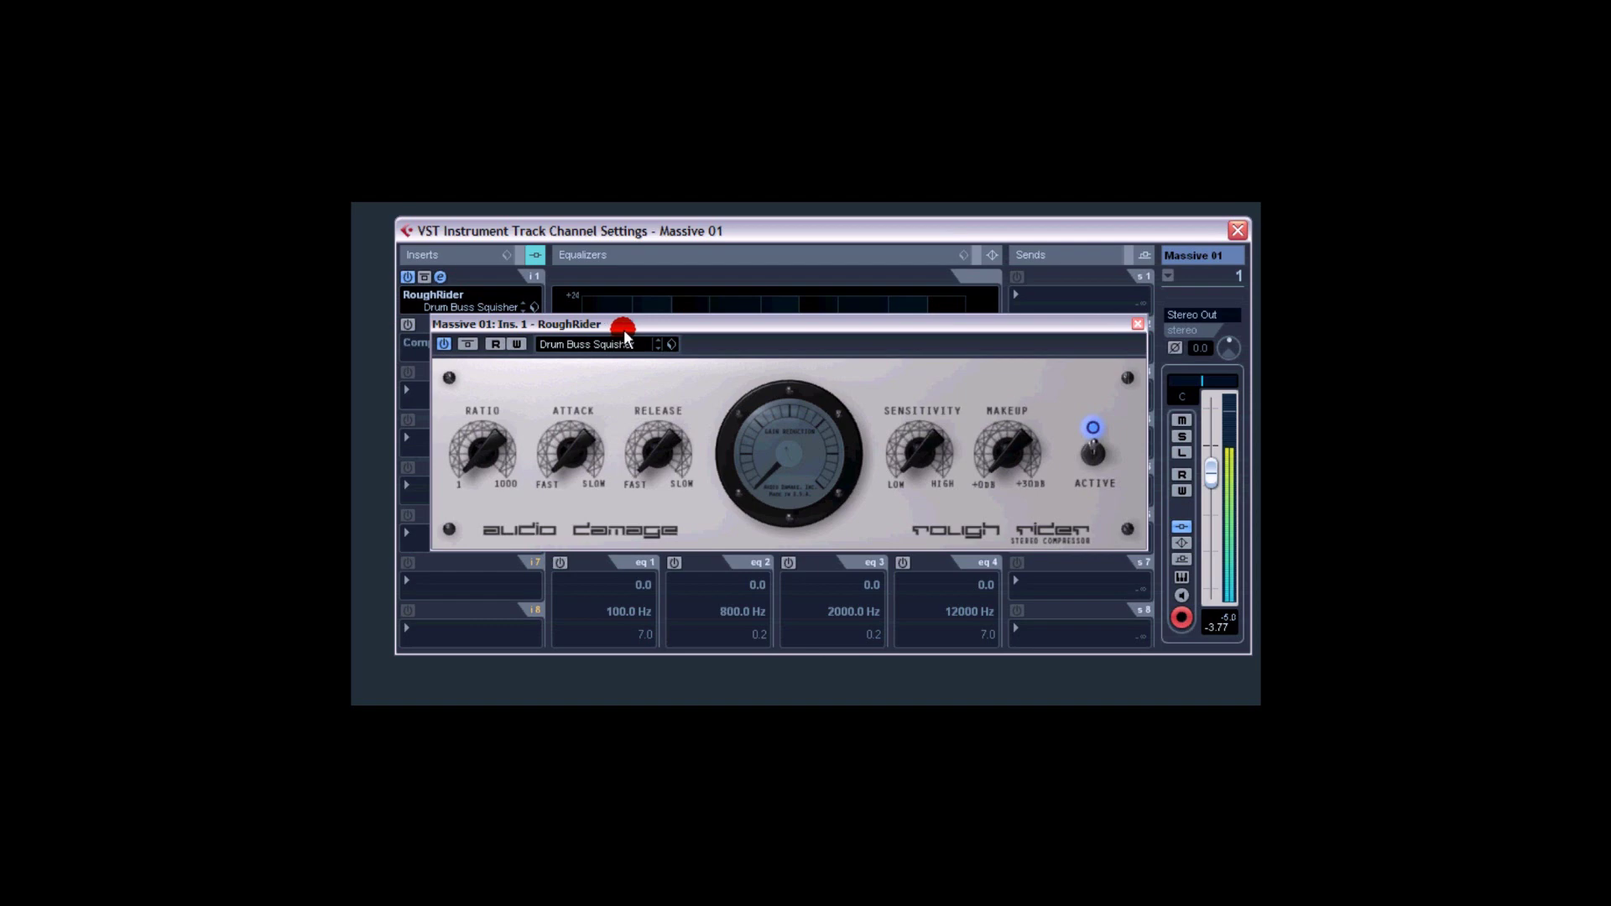
# Raise RoughRider's Ratio above its minimum, keeping Attack and Release at their fastest.
pyautogui.click(780, 427)
pyautogui.click(1016, 506)
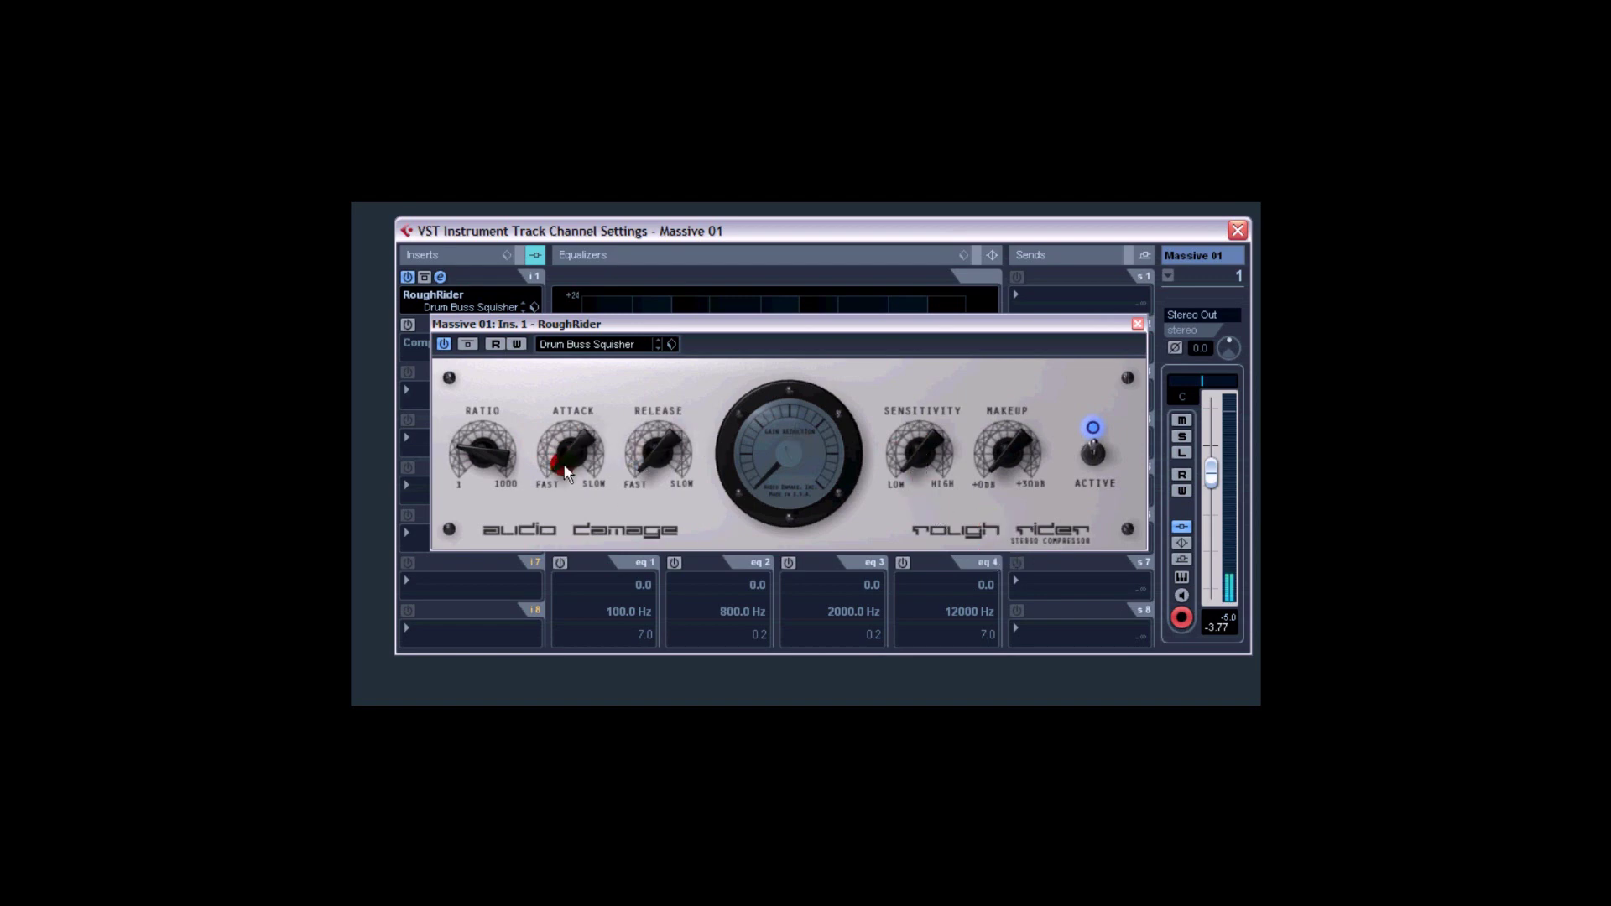
pyautogui.moveTo(662, 453)
pyautogui.mouseDown()
pyautogui.moveTo(668, 410)
pyautogui.moveTo(653, 540)
pyautogui.moveTo(660, 443)
pyautogui.moveTo(651, 492)
pyautogui.moveTo(665, 546)
pyautogui.moveTo(650, 457)
pyautogui.moveTo(629, 440)
pyautogui.mouseUp()
pyautogui.click(610, 430)
pyautogui.click(668, 458)
pyautogui.moveTo(868, 480); pyautogui.dragTo(919, 475)
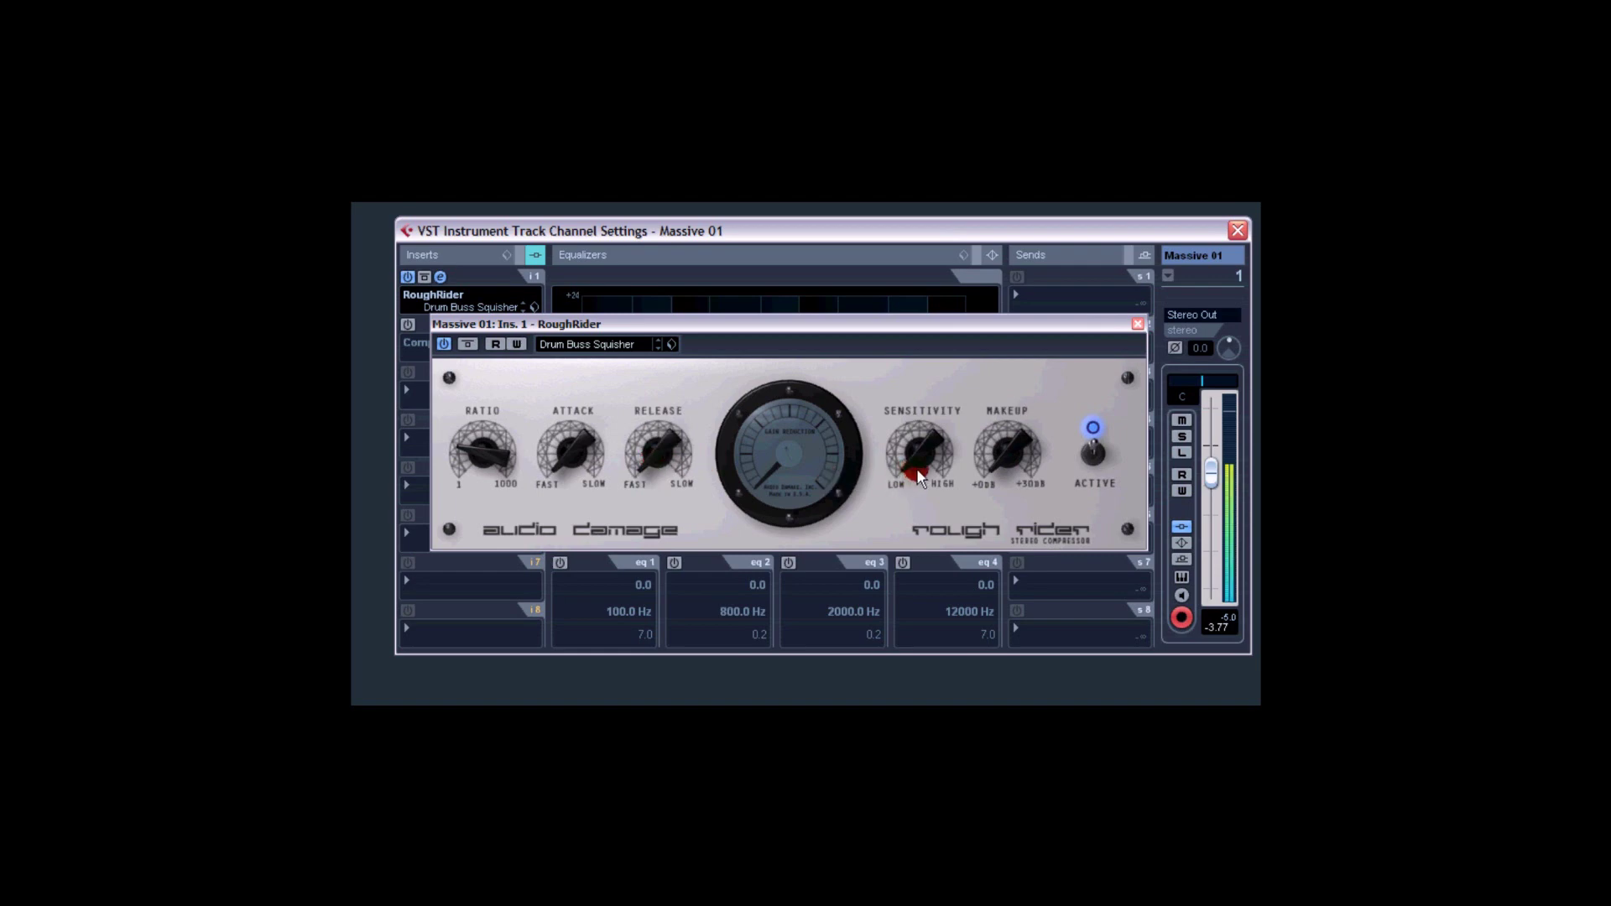
# Raise RoughRider's Sensitivity until the gain reduction meter responds to the played sound.
pyautogui.click(862, 382)
pyautogui.click(810, 452)
pyautogui.click(918, 465)
pyautogui.moveTo(918, 465)
pyautogui.mouseDown()
pyautogui.moveTo(907, 386)
pyautogui.moveTo(891, 408)
pyautogui.moveTo(939, 412)
pyautogui.moveTo(928, 464)
pyautogui.moveTo(922, 441)
pyautogui.moveTo(902, 457)
pyautogui.moveTo(916, 464)
pyautogui.moveTo(918, 423)
pyautogui.moveTo(923, 464)
pyautogui.moveTo(929, 400)
pyautogui.moveTo(898, 433)
pyautogui.moveTo(886, 394)
pyautogui.moveTo(965, 419)
pyautogui.moveTo(757, 399)
pyautogui.mouseUp()
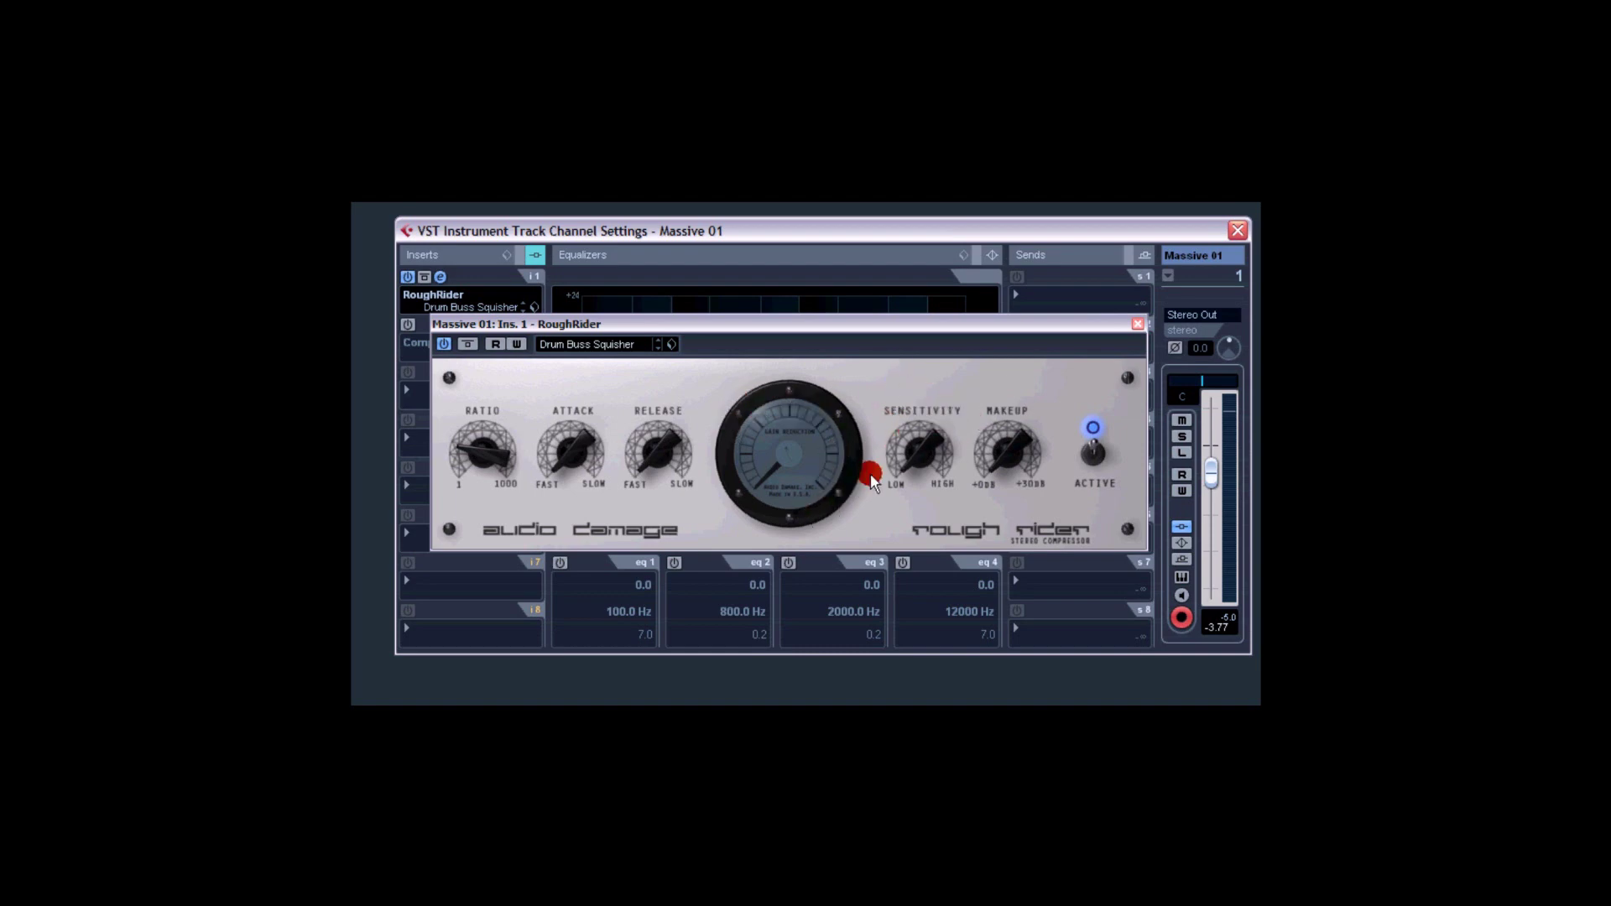
pyautogui.moveTo(913, 462)
pyautogui.mouseDown()
pyautogui.moveTo(887, 493)
pyautogui.moveTo(936, 458)
pyautogui.moveTo(914, 468)
pyautogui.moveTo(907, 441)
pyautogui.moveTo(924, 437)
pyautogui.moveTo(892, 446)
pyautogui.mouseUp()
pyautogui.click(767, 470)
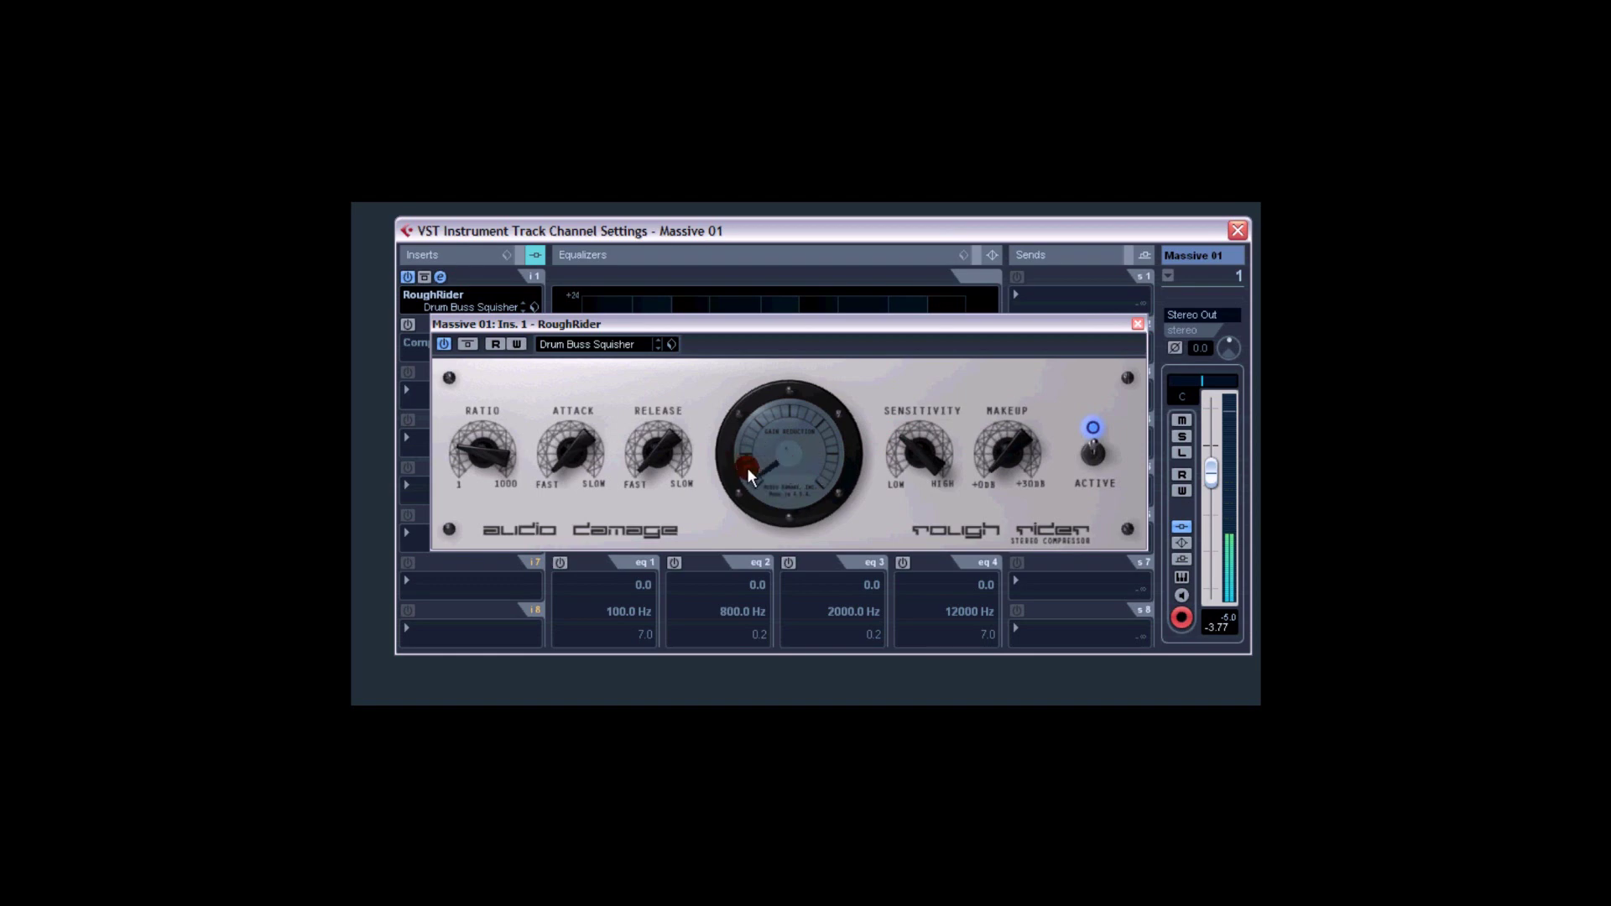
# Bypass RoughRider and re-enable it to compare the sound with and without compression.
pyautogui.moveTo(747, 466)
pyautogui.mouseDown()
pyautogui.moveTo(447, 342)
pyautogui.moveTo(508, 361)
pyautogui.moveTo(461, 377)
pyautogui.moveTo(453, 340)
pyautogui.moveTo(462, 352)
pyautogui.mouseUp()
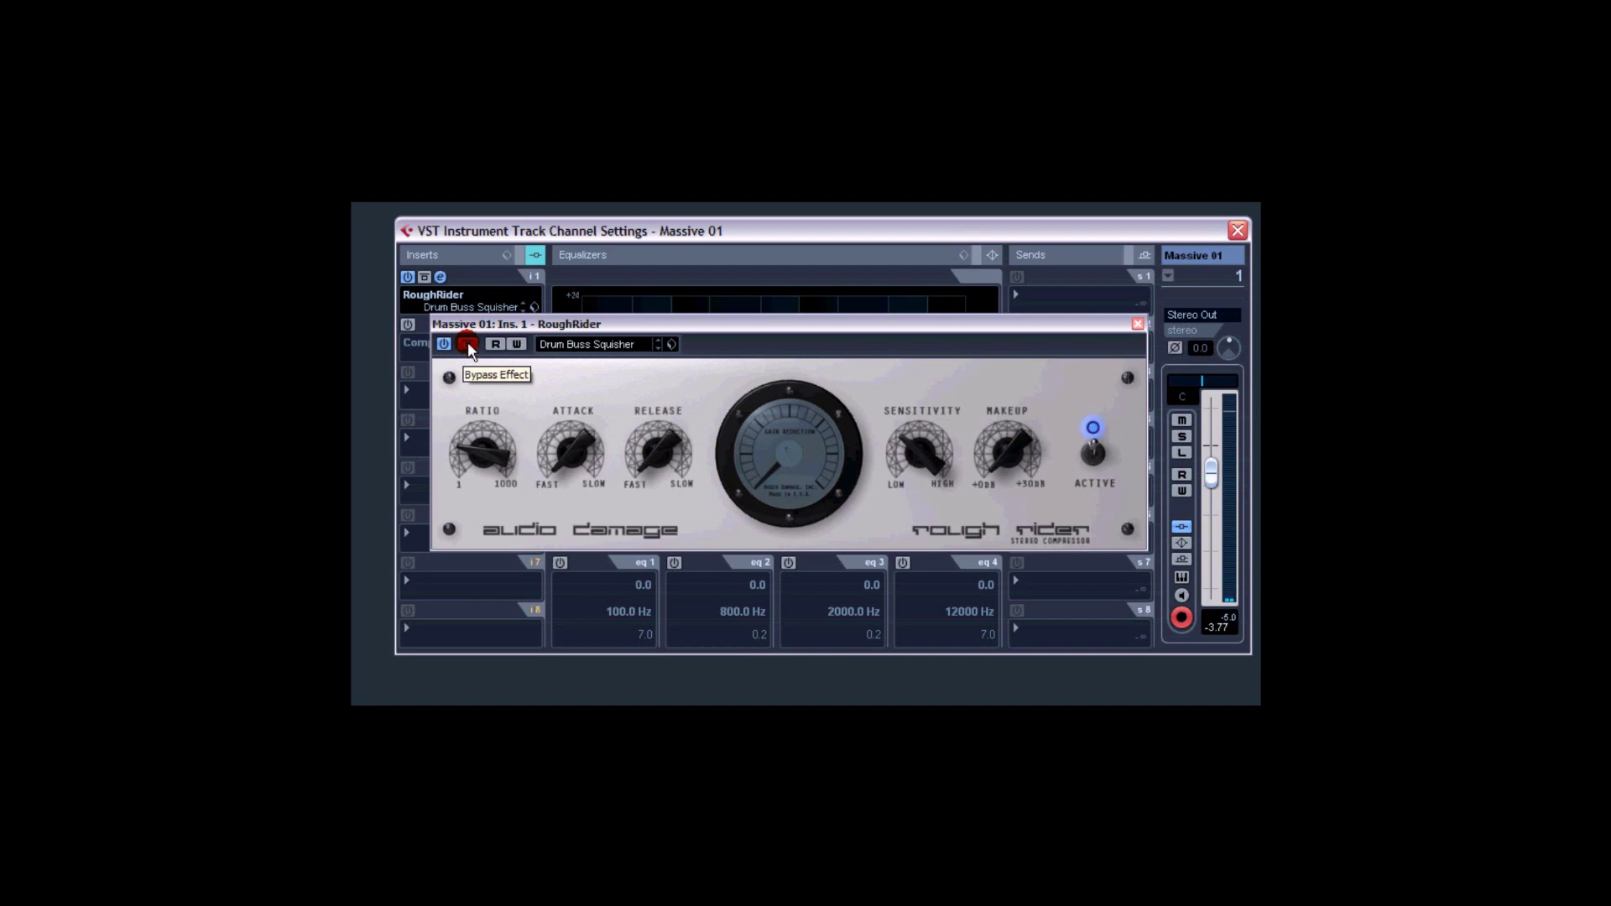
pyautogui.click(467, 344)
pyautogui.click(467, 344)
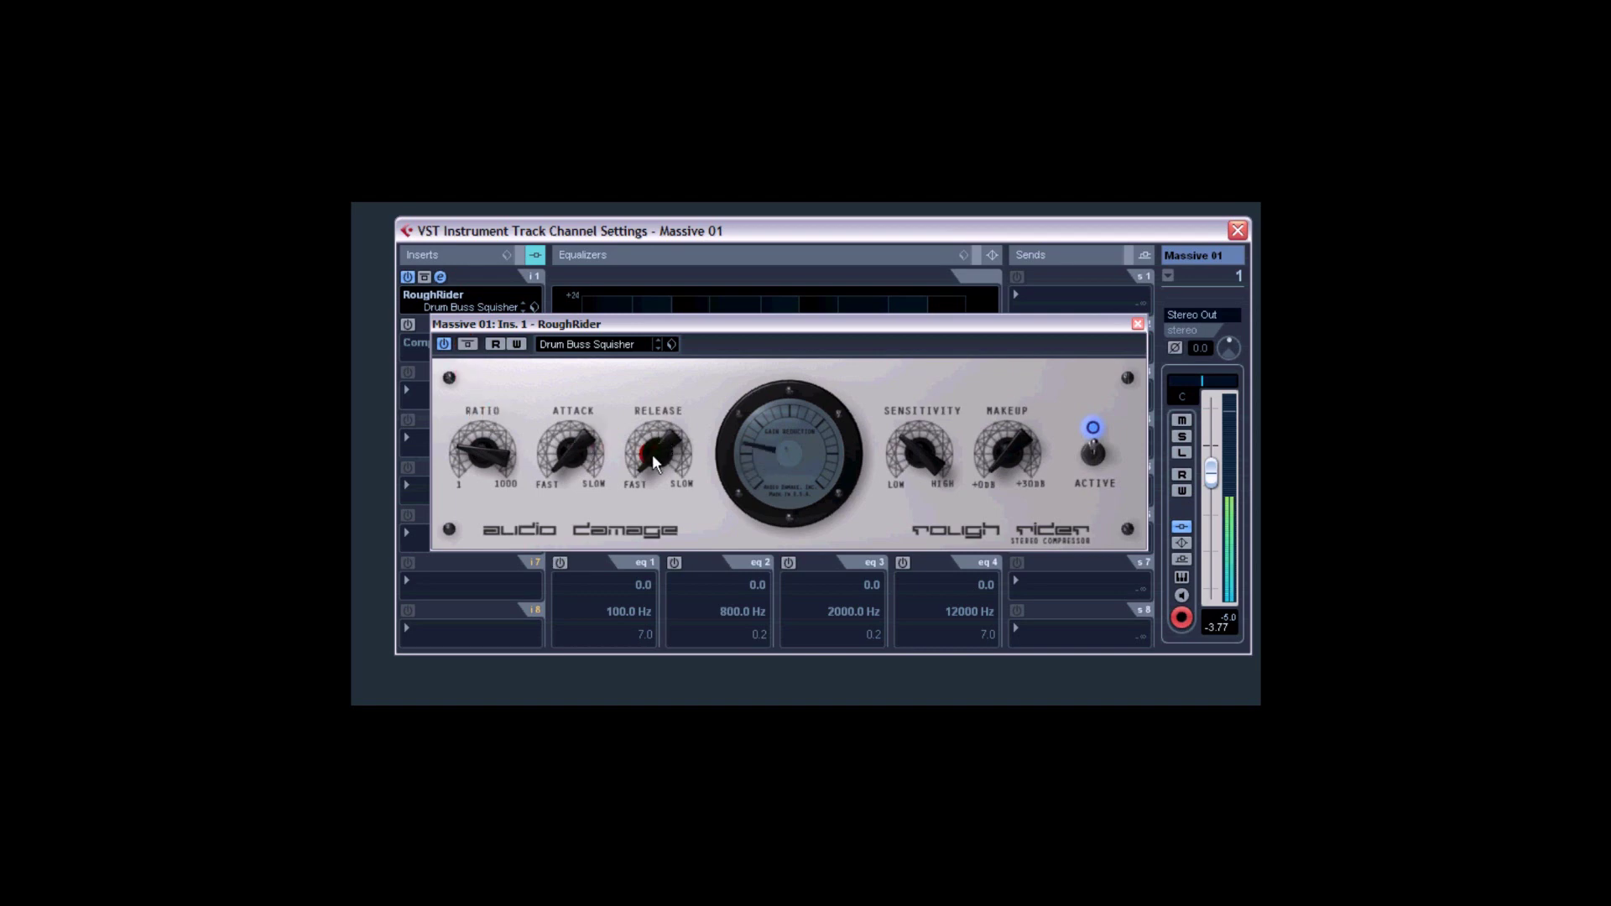
# Slow down RoughRider's Release and Attack slightly and raise its Ratio further.
pyautogui.moveTo(656, 462)
pyautogui.mouseDown()
pyautogui.moveTo(652, 487)
pyautogui.moveTo(667, 392)
pyautogui.moveTo(647, 517)
pyautogui.moveTo(671, 387)
pyautogui.moveTo(733, 455)
pyautogui.moveTo(654, 419)
pyautogui.moveTo(663, 461)
pyautogui.moveTo(667, 374)
pyautogui.moveTo(661, 450)
pyautogui.mouseUp()
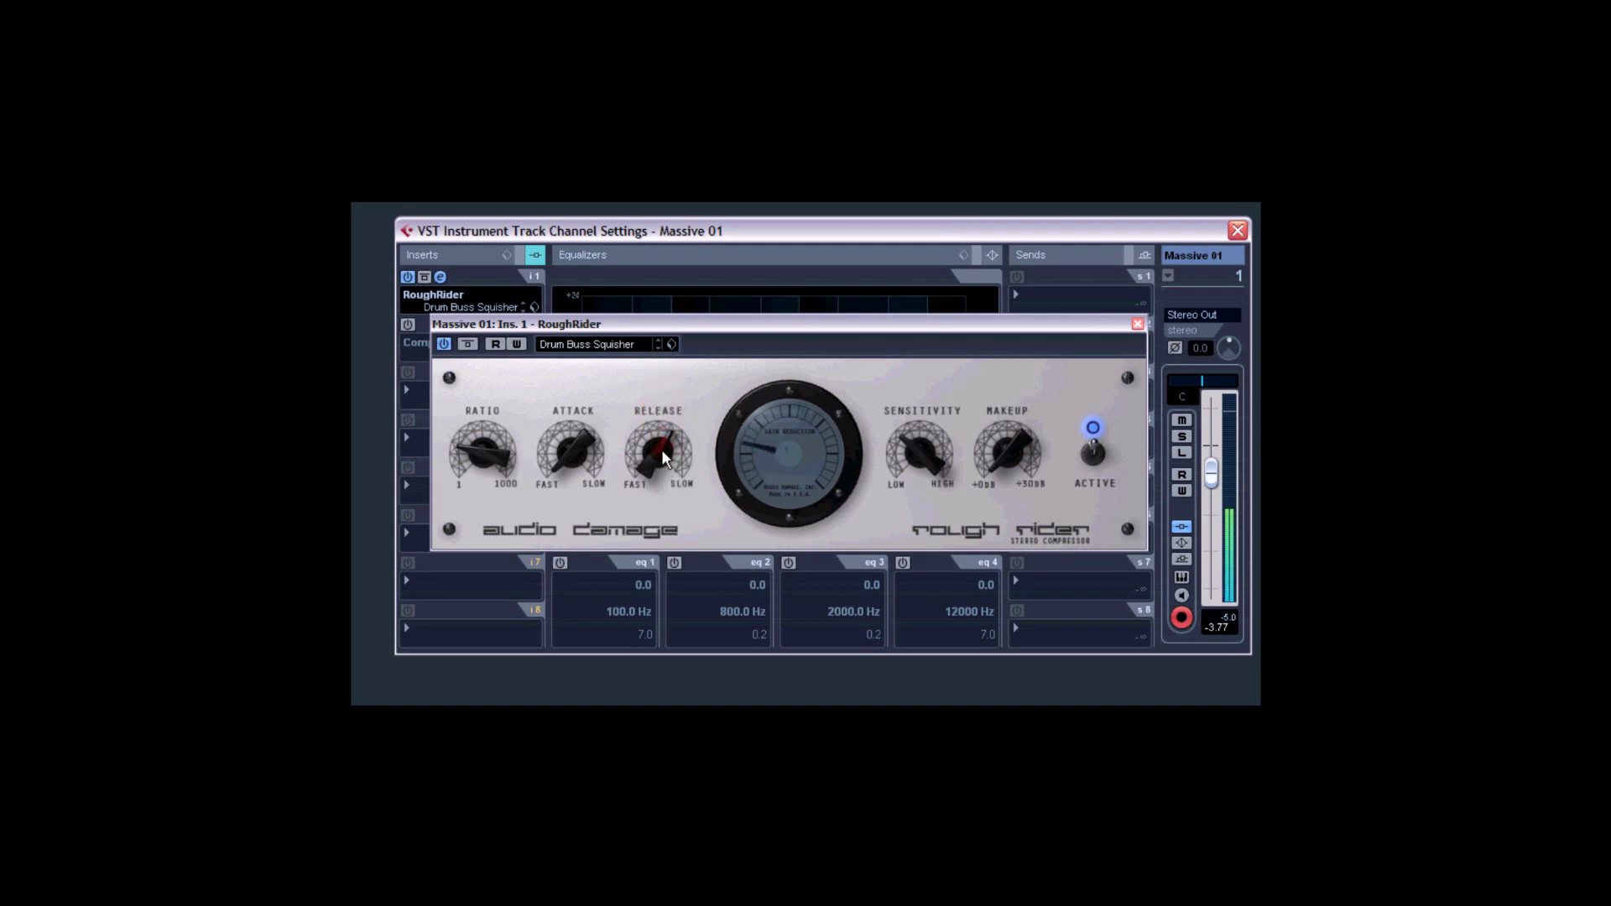
pyautogui.click(662, 453)
pyautogui.click(905, 440)
pyautogui.moveTo(907, 447); pyautogui.dragTo(903, 461)
pyautogui.click(560, 453)
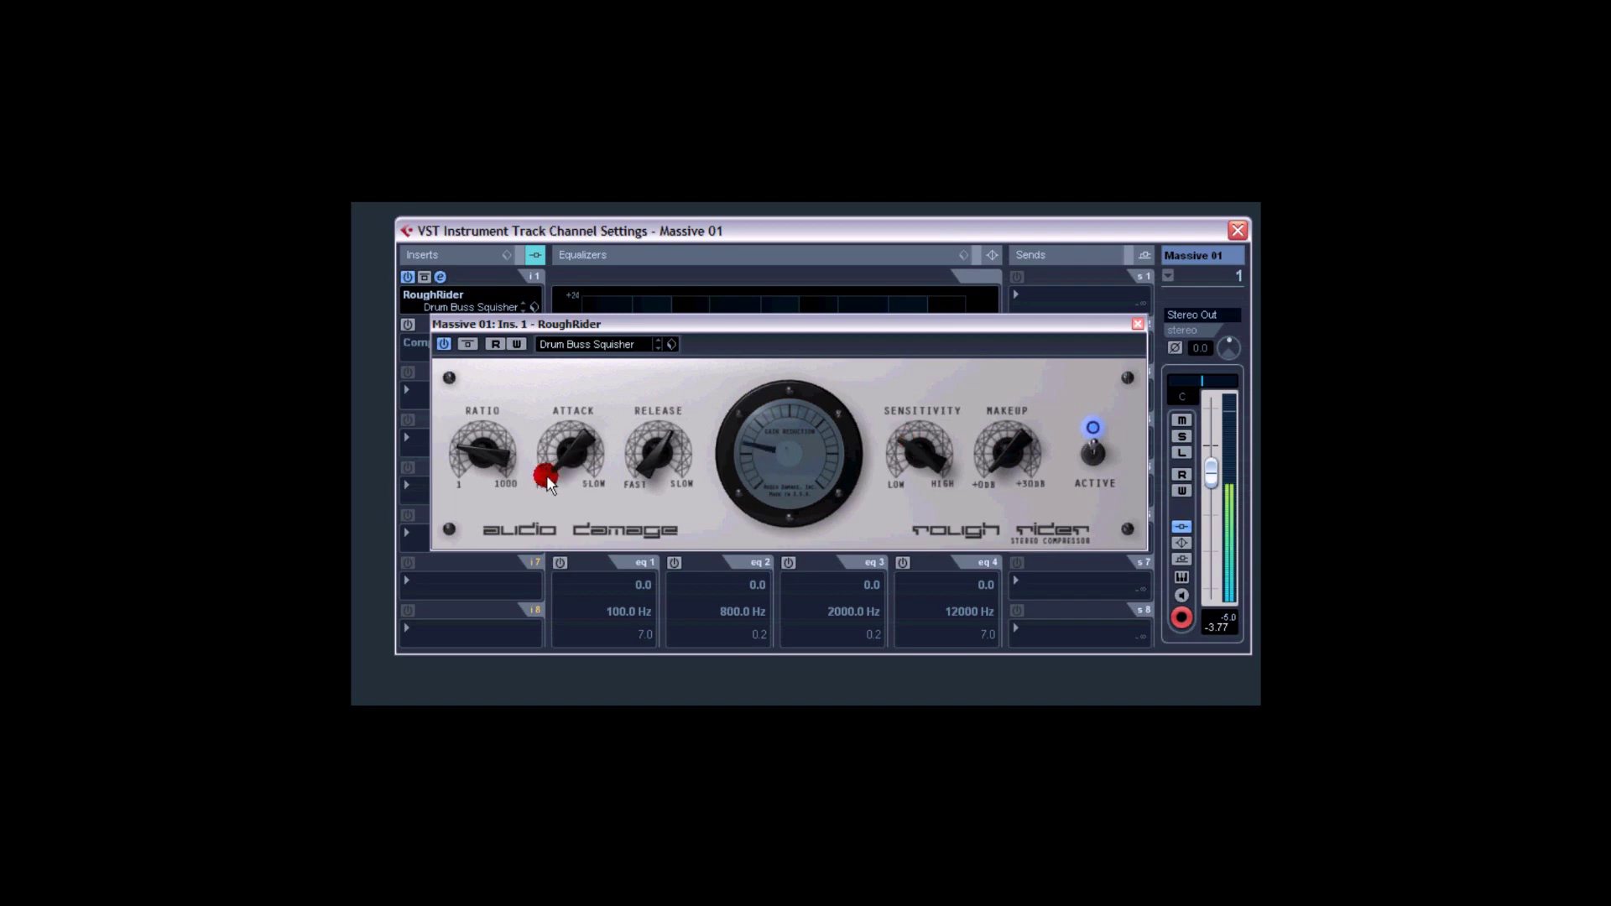
pyautogui.moveTo(483, 450)
pyautogui.mouseDown()
pyautogui.moveTo(470, 435)
pyautogui.moveTo(480, 451)
pyautogui.moveTo(562, 451)
pyautogui.mouseUp()
pyautogui.click(823, 539)
pyautogui.click(651, 489)
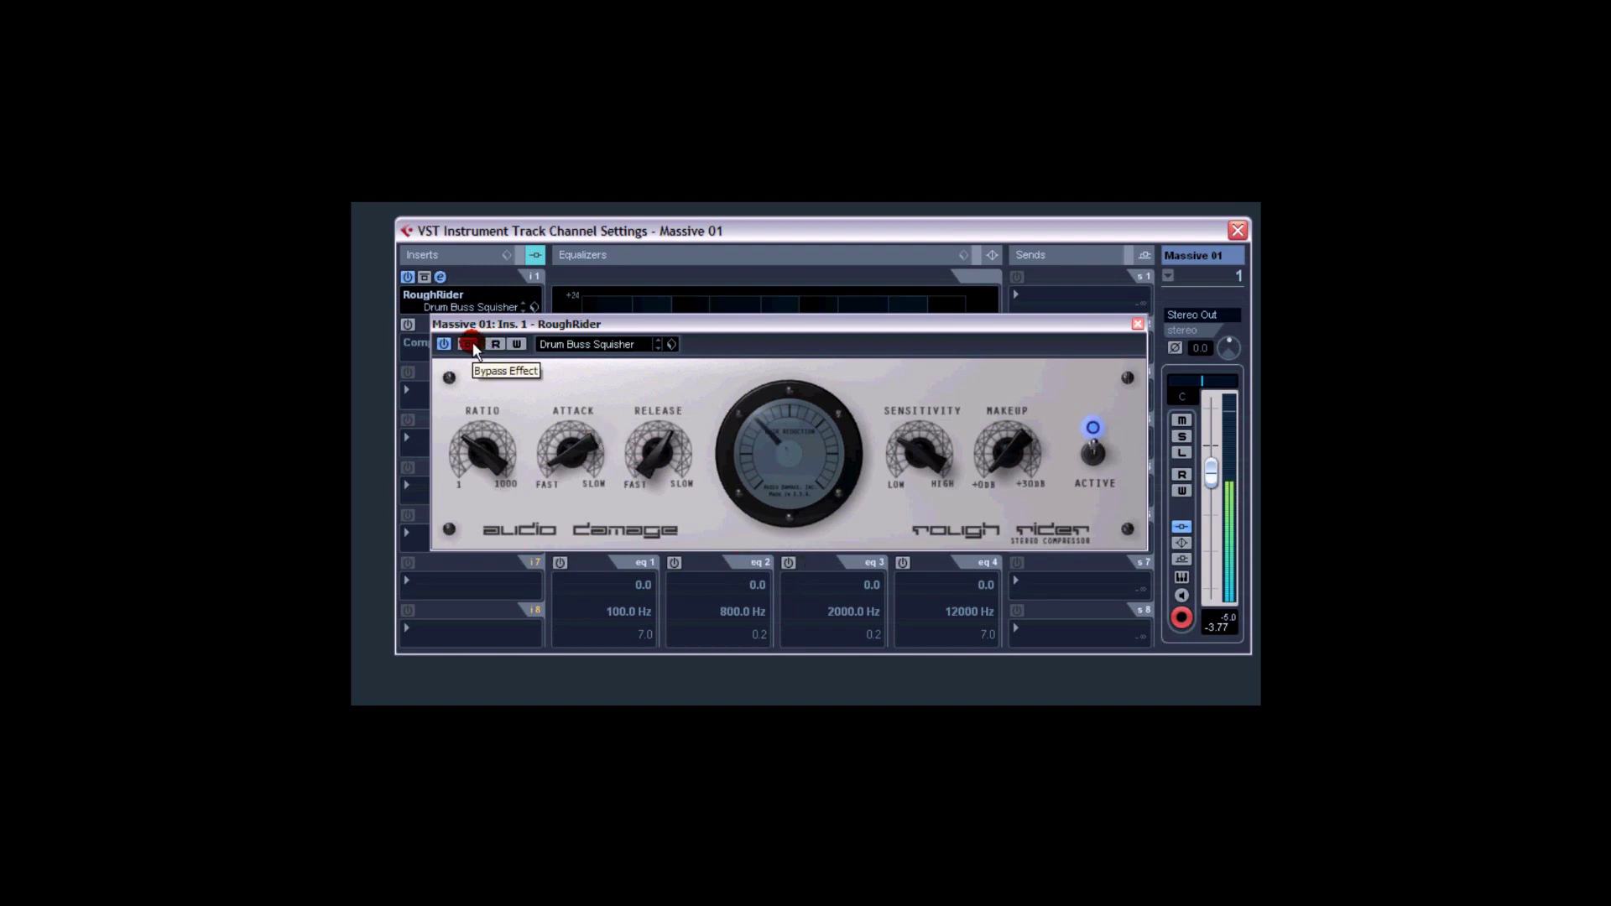
# Examine RoughRider's gain reduction meter and how it recovers with the current Release while notes are played.
pyautogui.moveTo(659, 437); pyautogui.dragTo(661, 438)
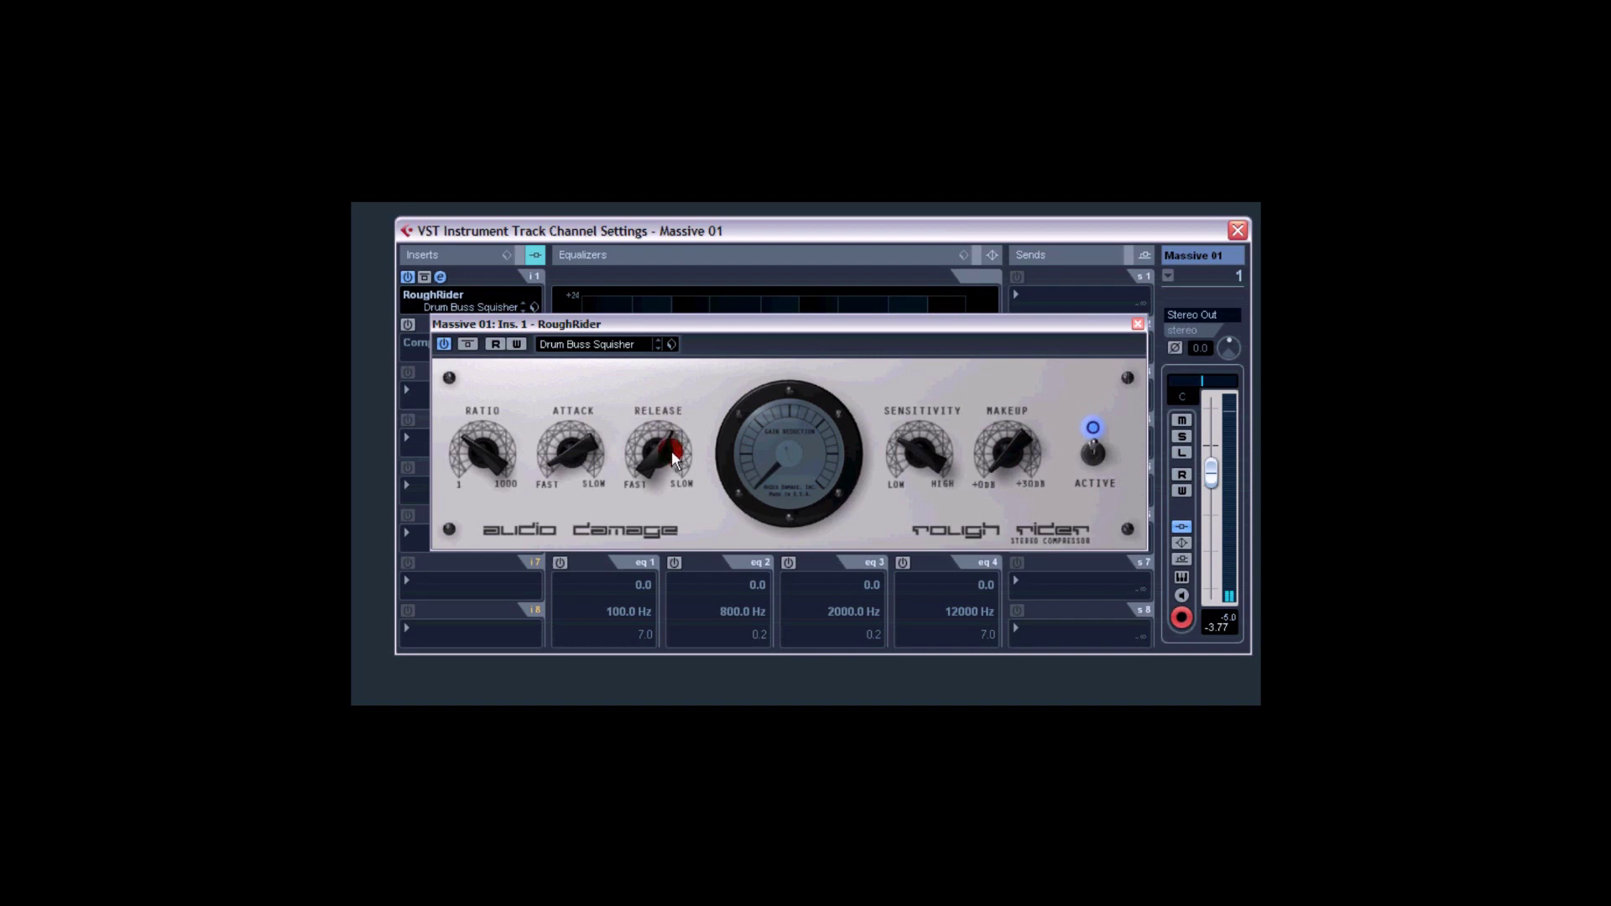
pyautogui.moveTo(658, 461); pyautogui.dragTo(655, 464)
pyautogui.click(724, 521)
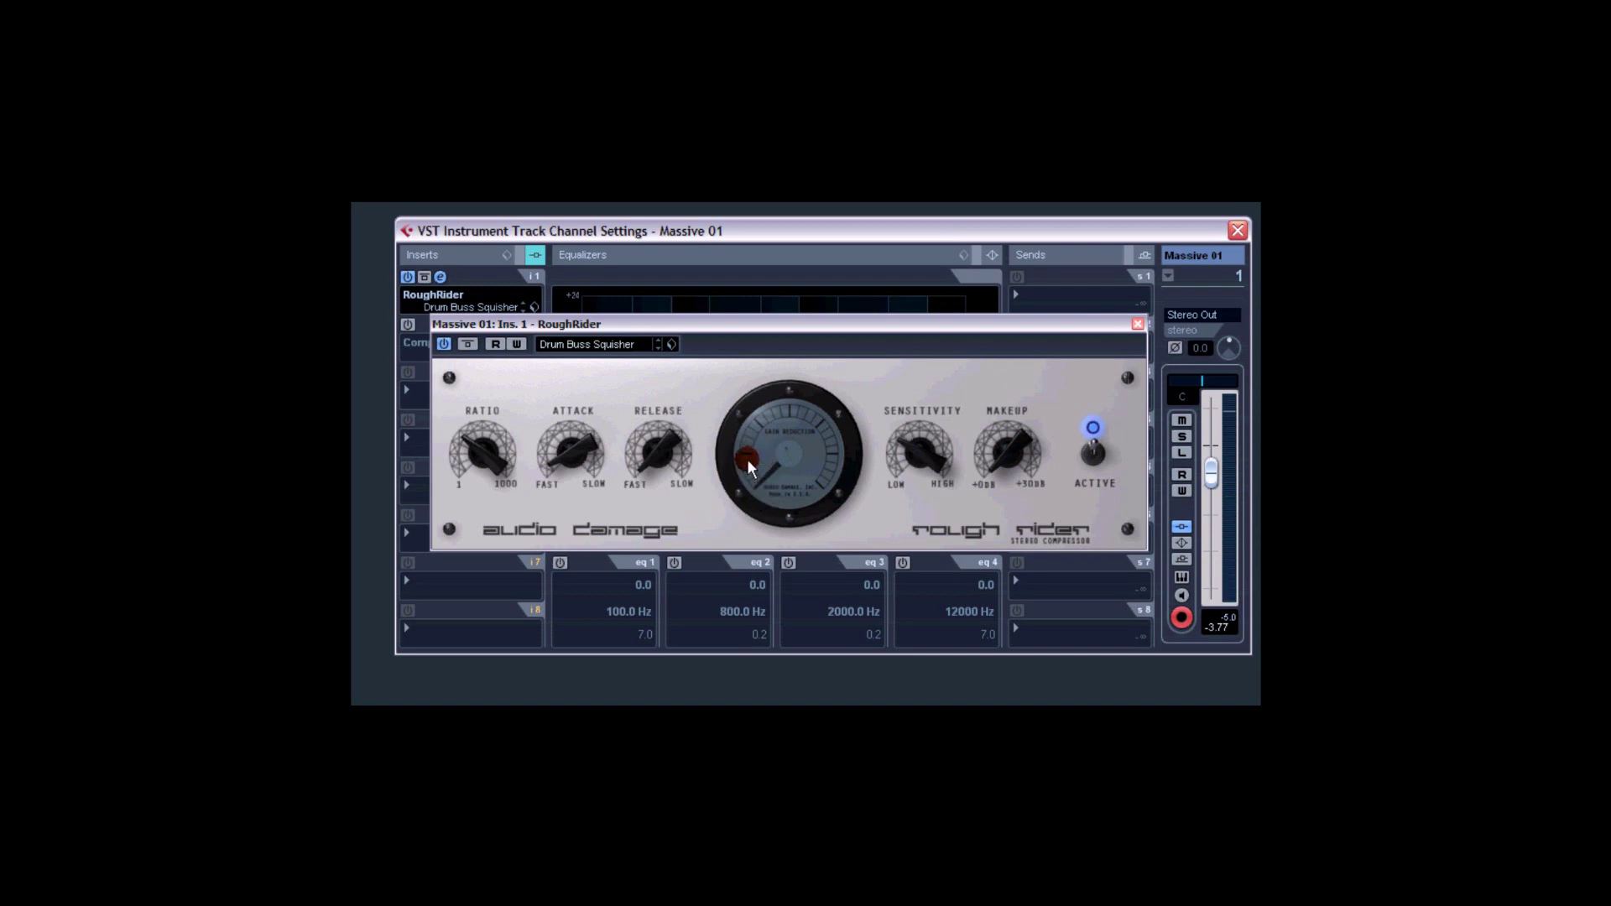
pyautogui.moveTo(767, 482); pyautogui.dragTo(751, 469)
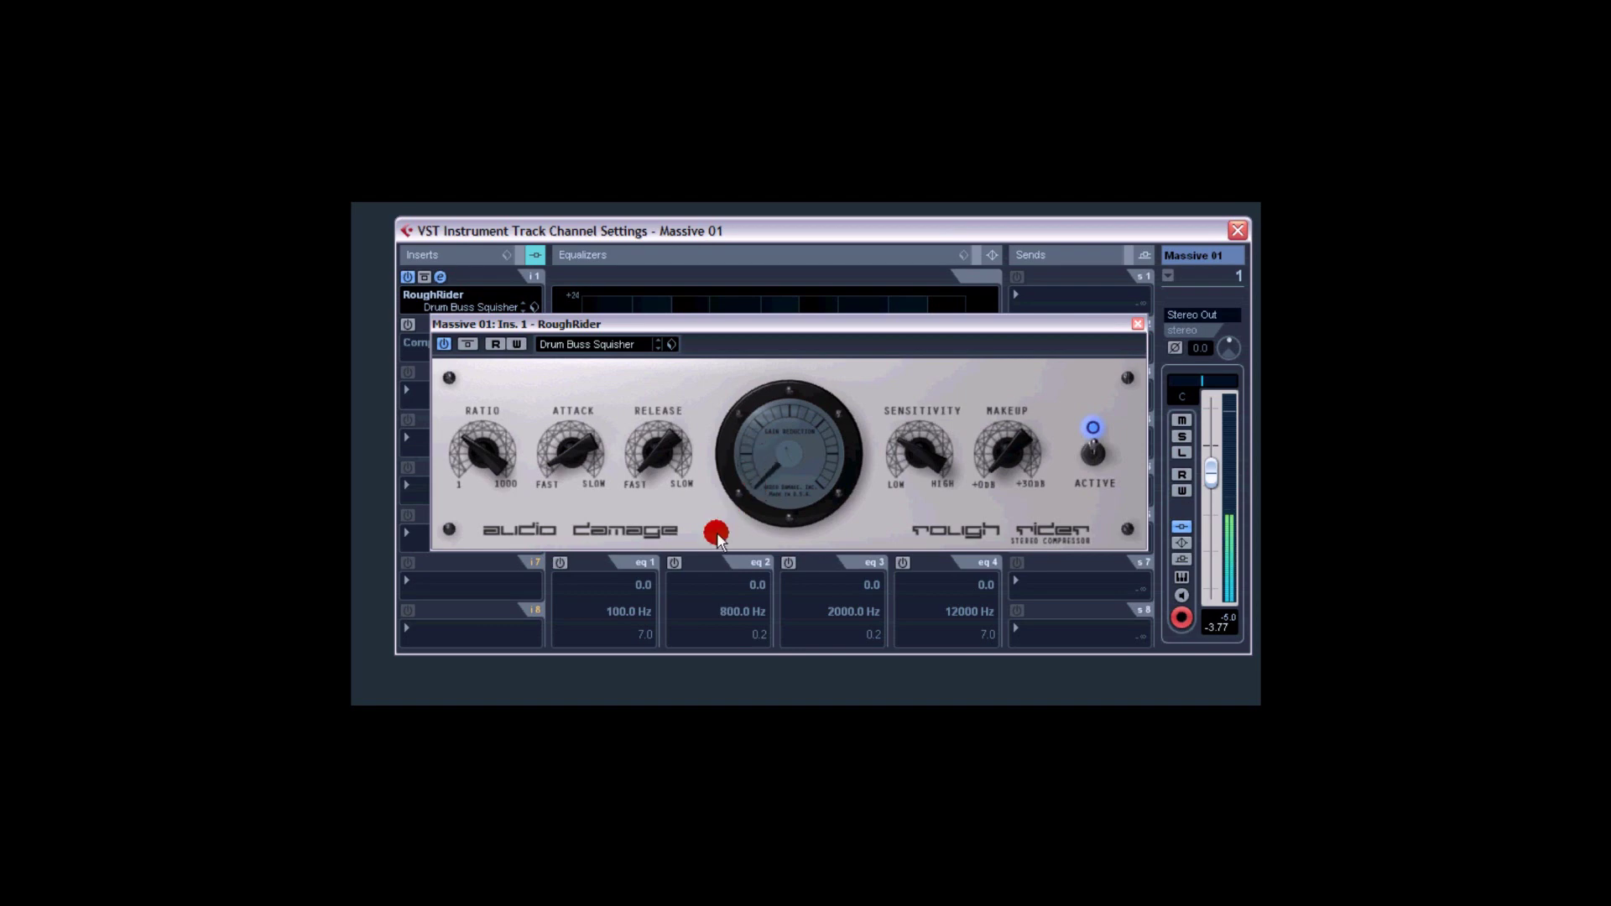
pyautogui.moveTo(665, 426)
pyautogui.mouseDown()
pyautogui.moveTo(683, 349)
pyautogui.moveTo(709, 385)
pyautogui.mouseUp()
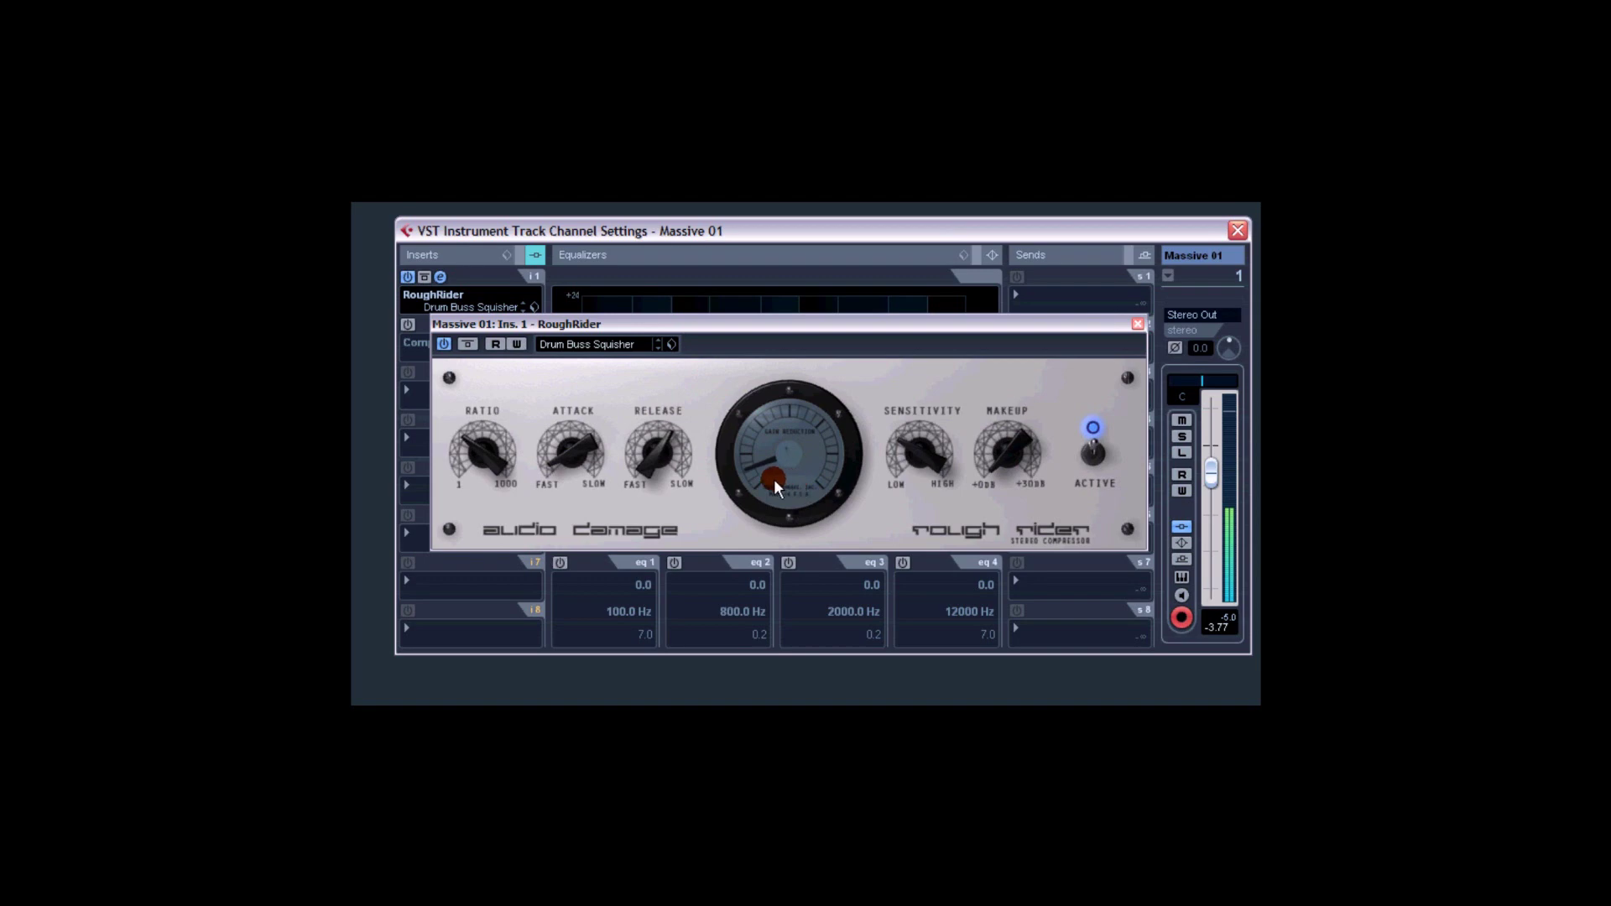
pyautogui.click(655, 479)
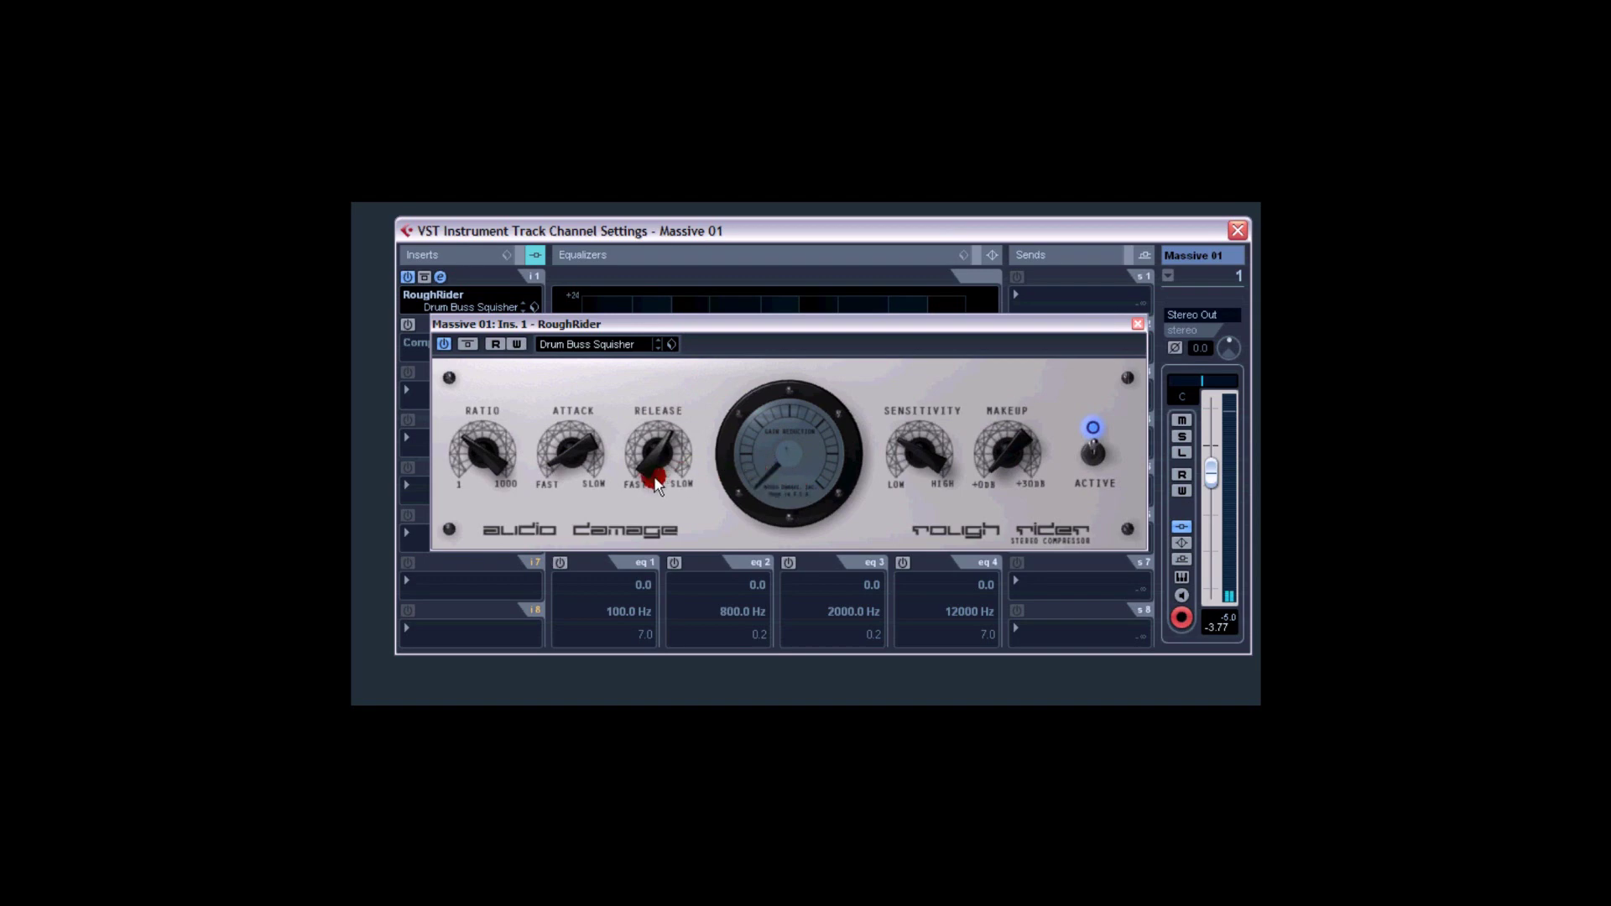
pyautogui.moveTo(660, 468)
pyautogui.mouseDown()
pyautogui.moveTo(642, 456)
pyautogui.moveTo(678, 443)
pyautogui.mouseUp()
pyautogui.click(743, 400)
pyautogui.moveTo(740, 393); pyautogui.dragTo(733, 391)
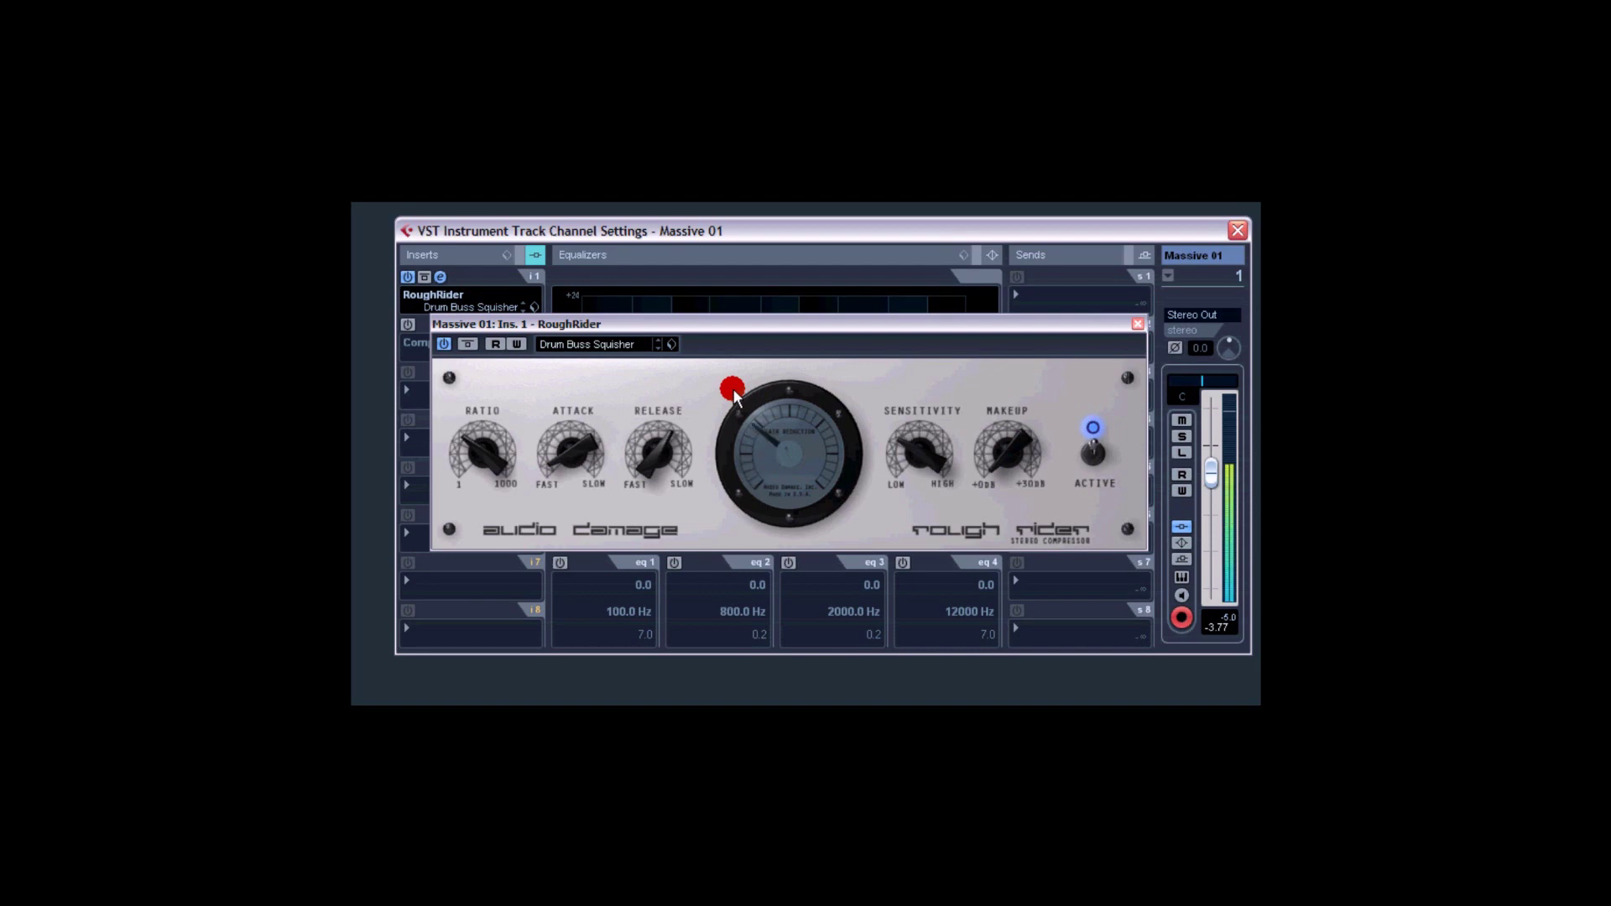
pyautogui.moveTo(733, 391); pyautogui.dragTo(752, 399)
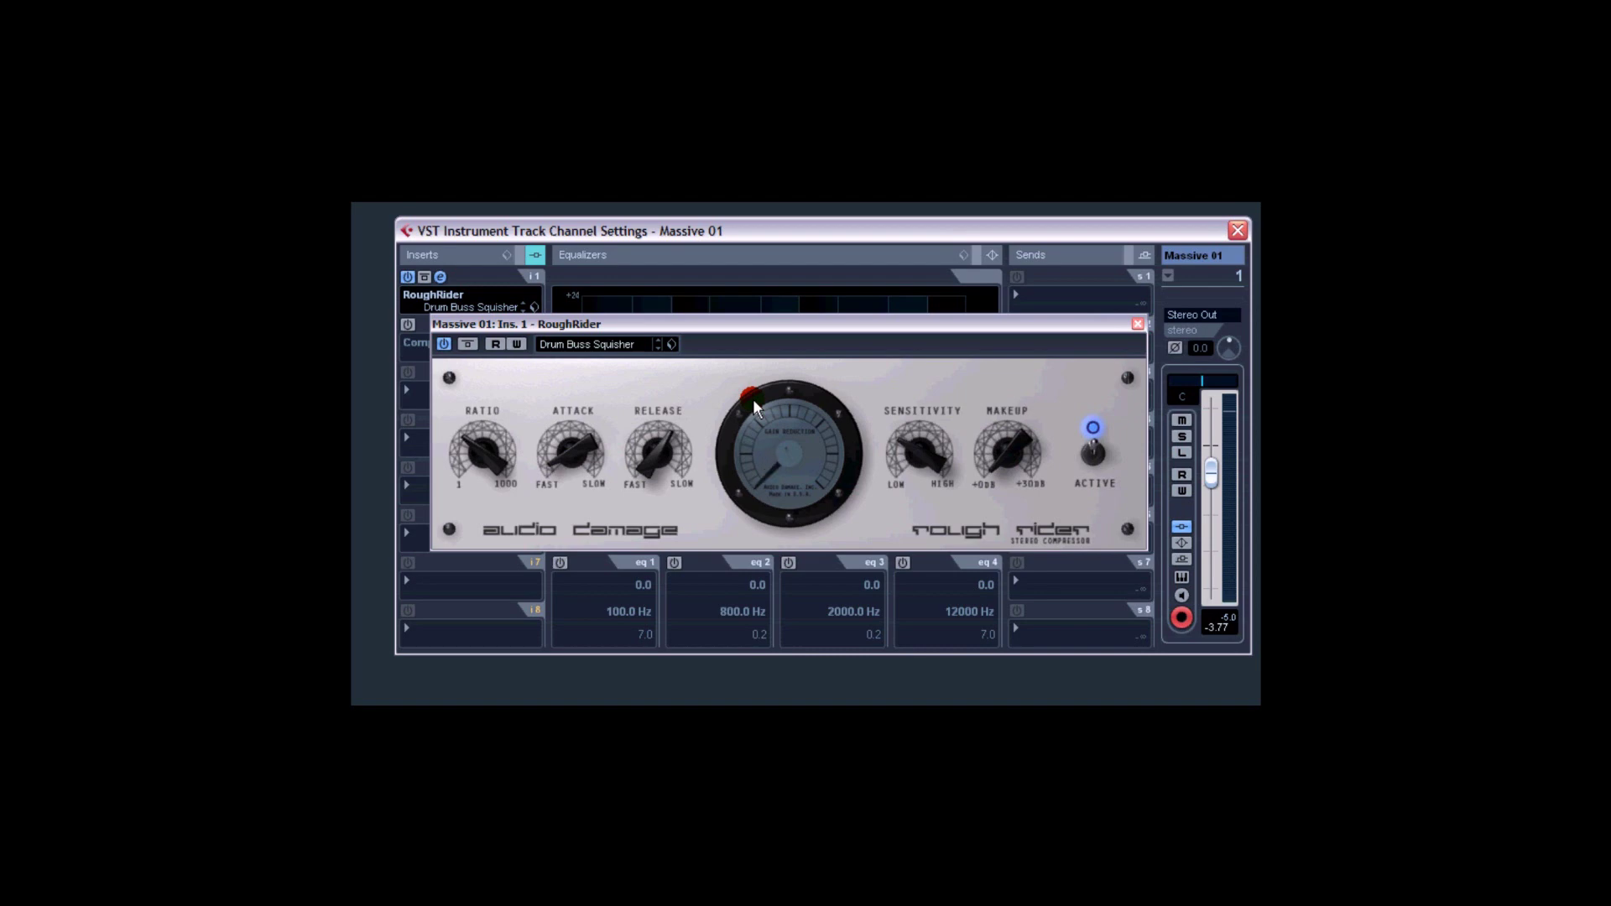
pyautogui.moveTo(753, 400); pyautogui.dragTo(738, 404)
# Bypass and re-enable RoughRider twice to compare the channel level with and without compression.
pyautogui.click(468, 344)
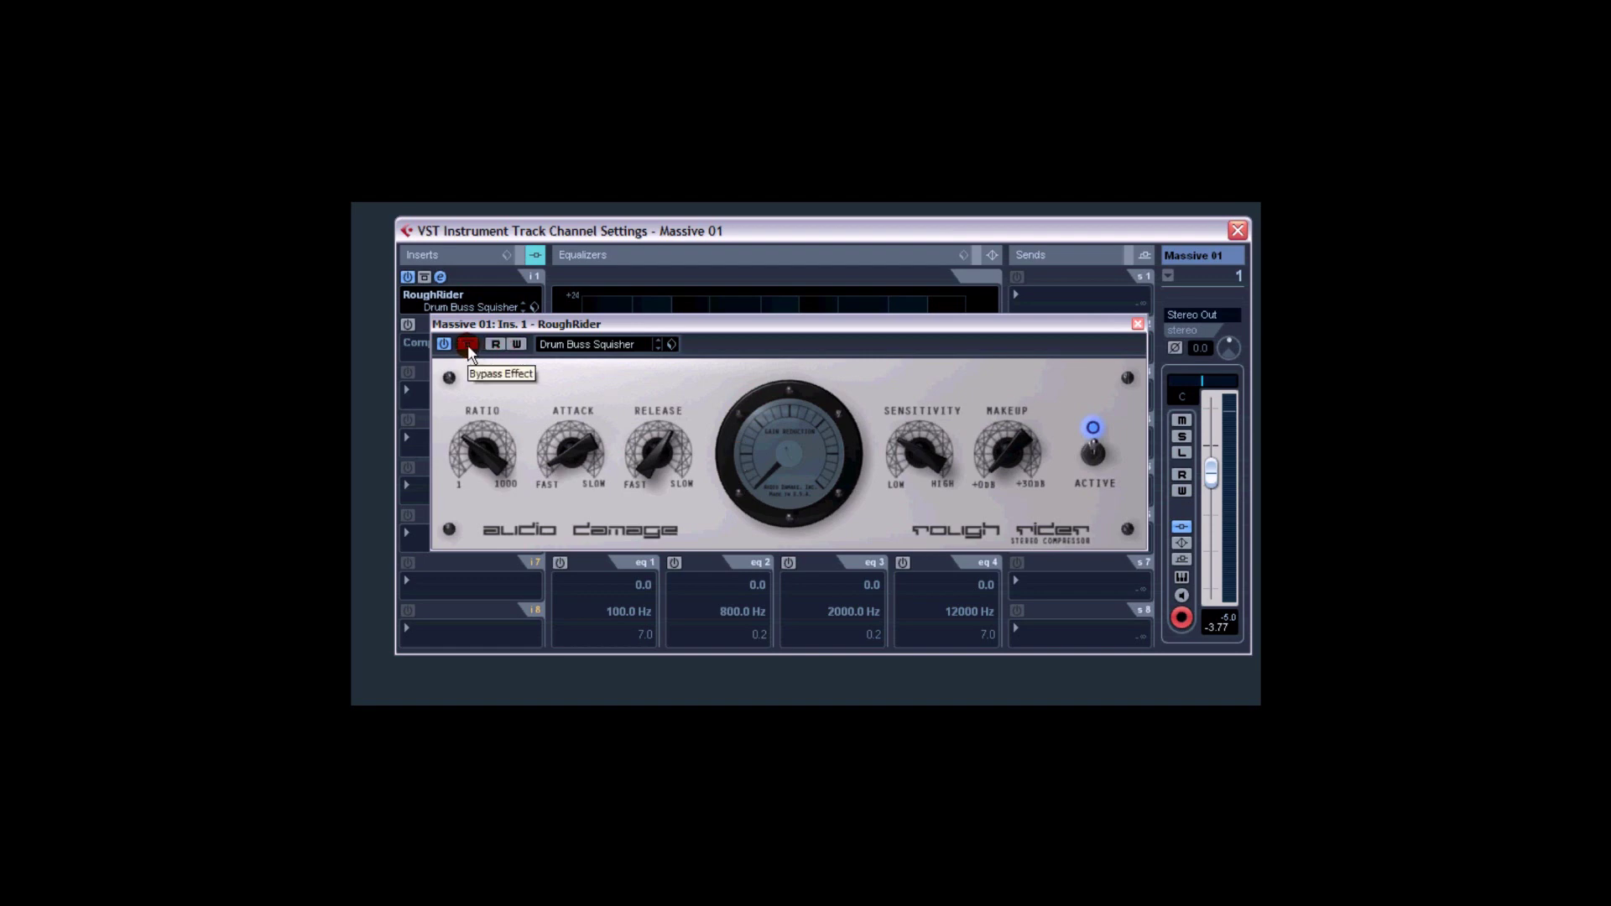
pyautogui.click(470, 344)
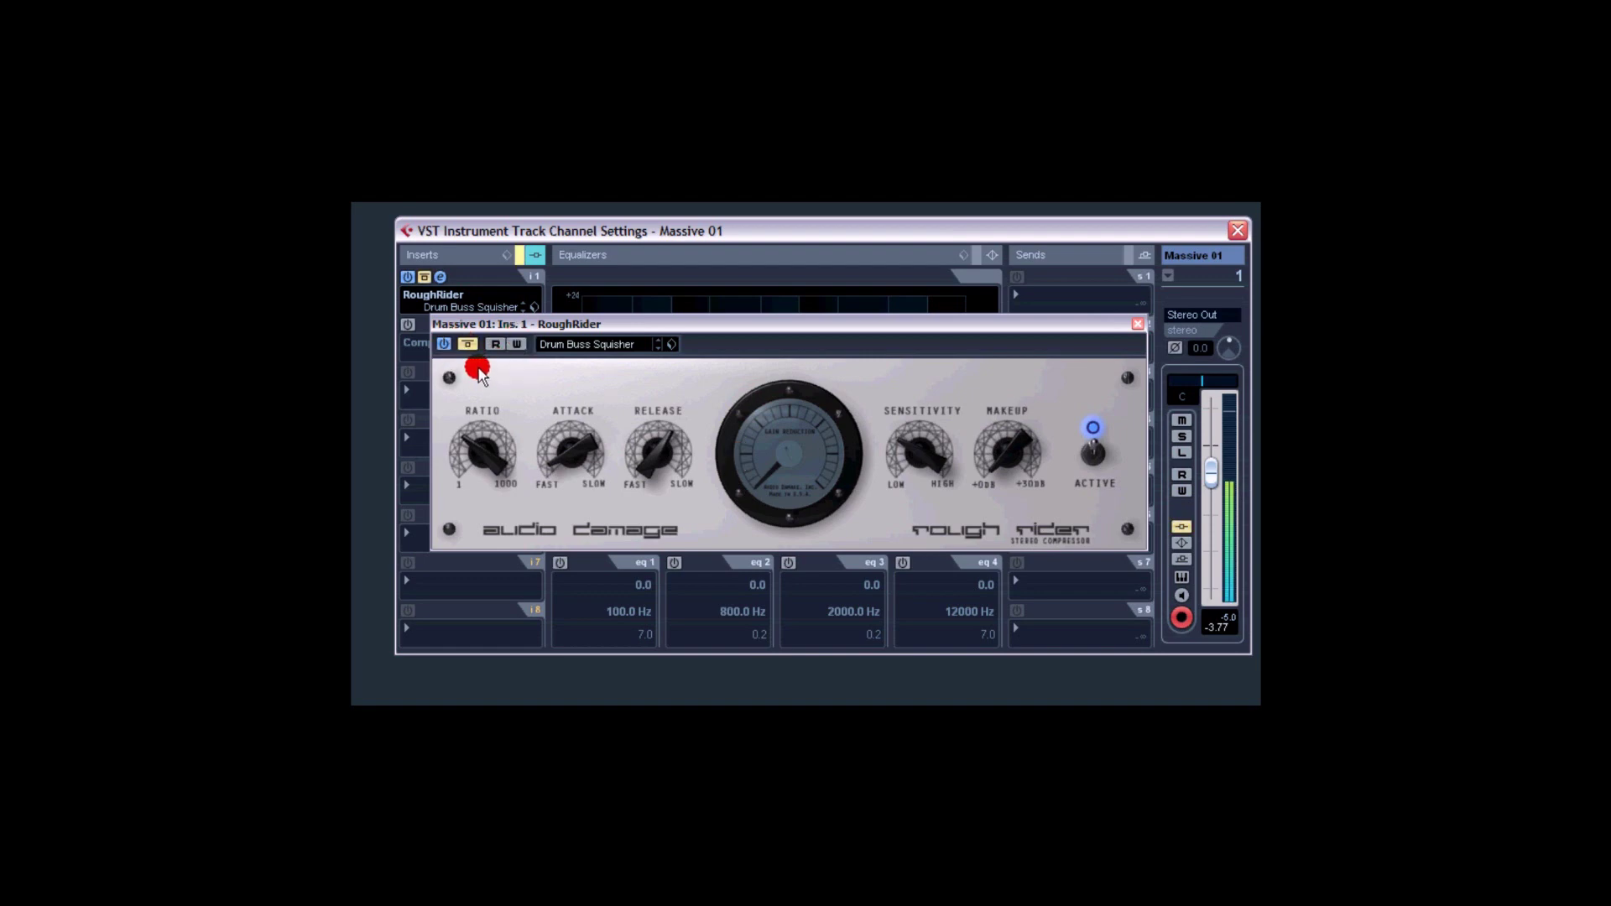
pyautogui.click(467, 344)
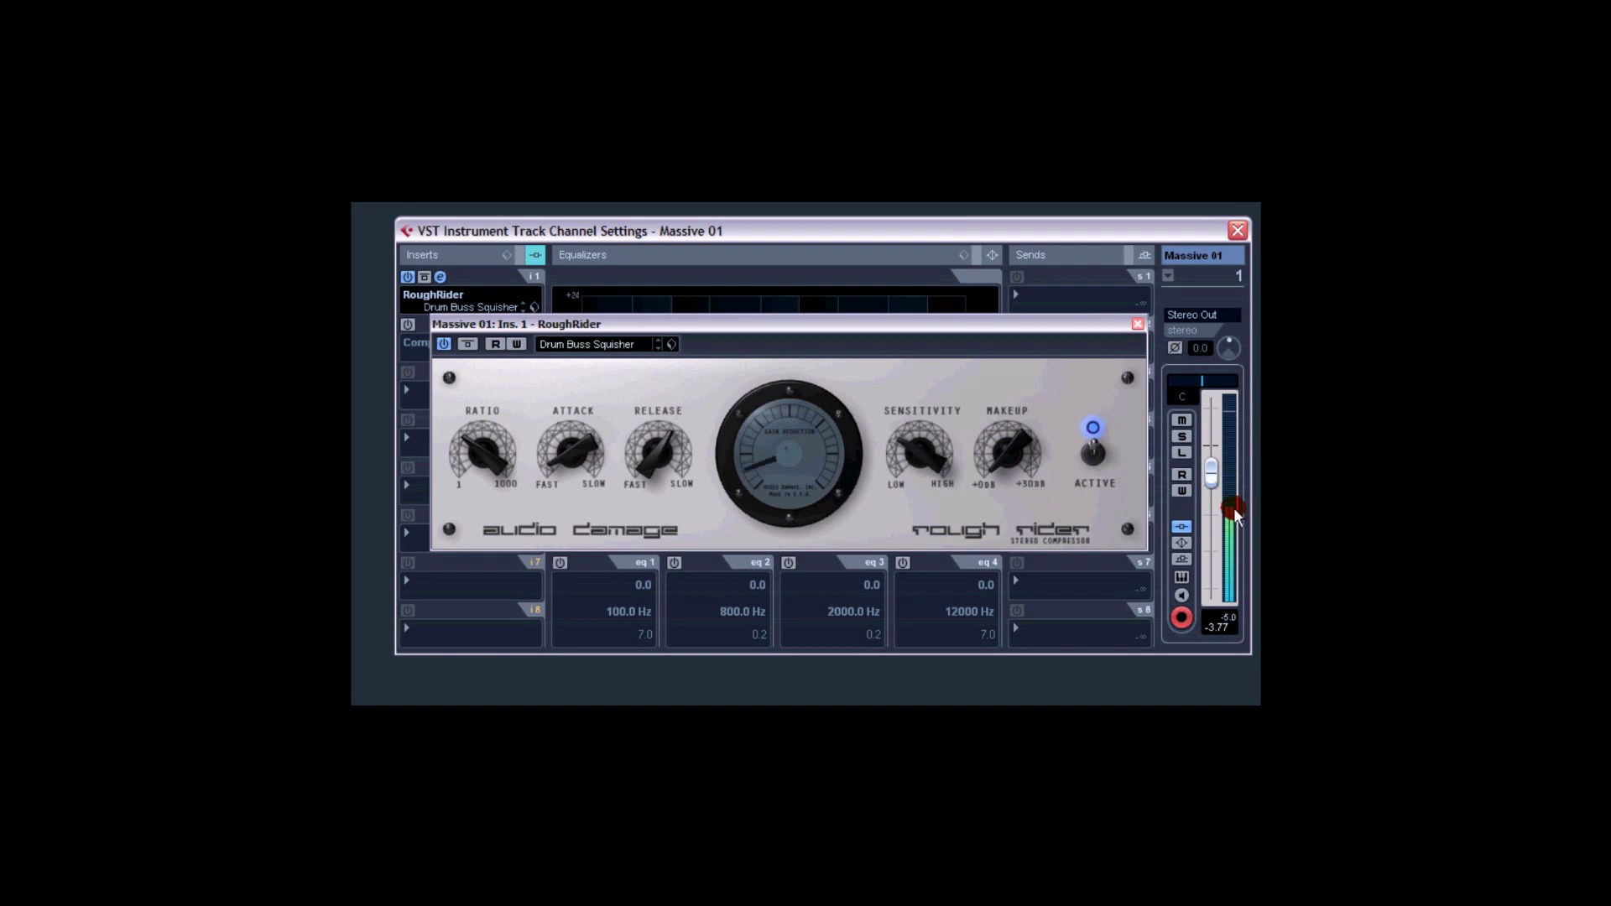
pyautogui.click(467, 344)
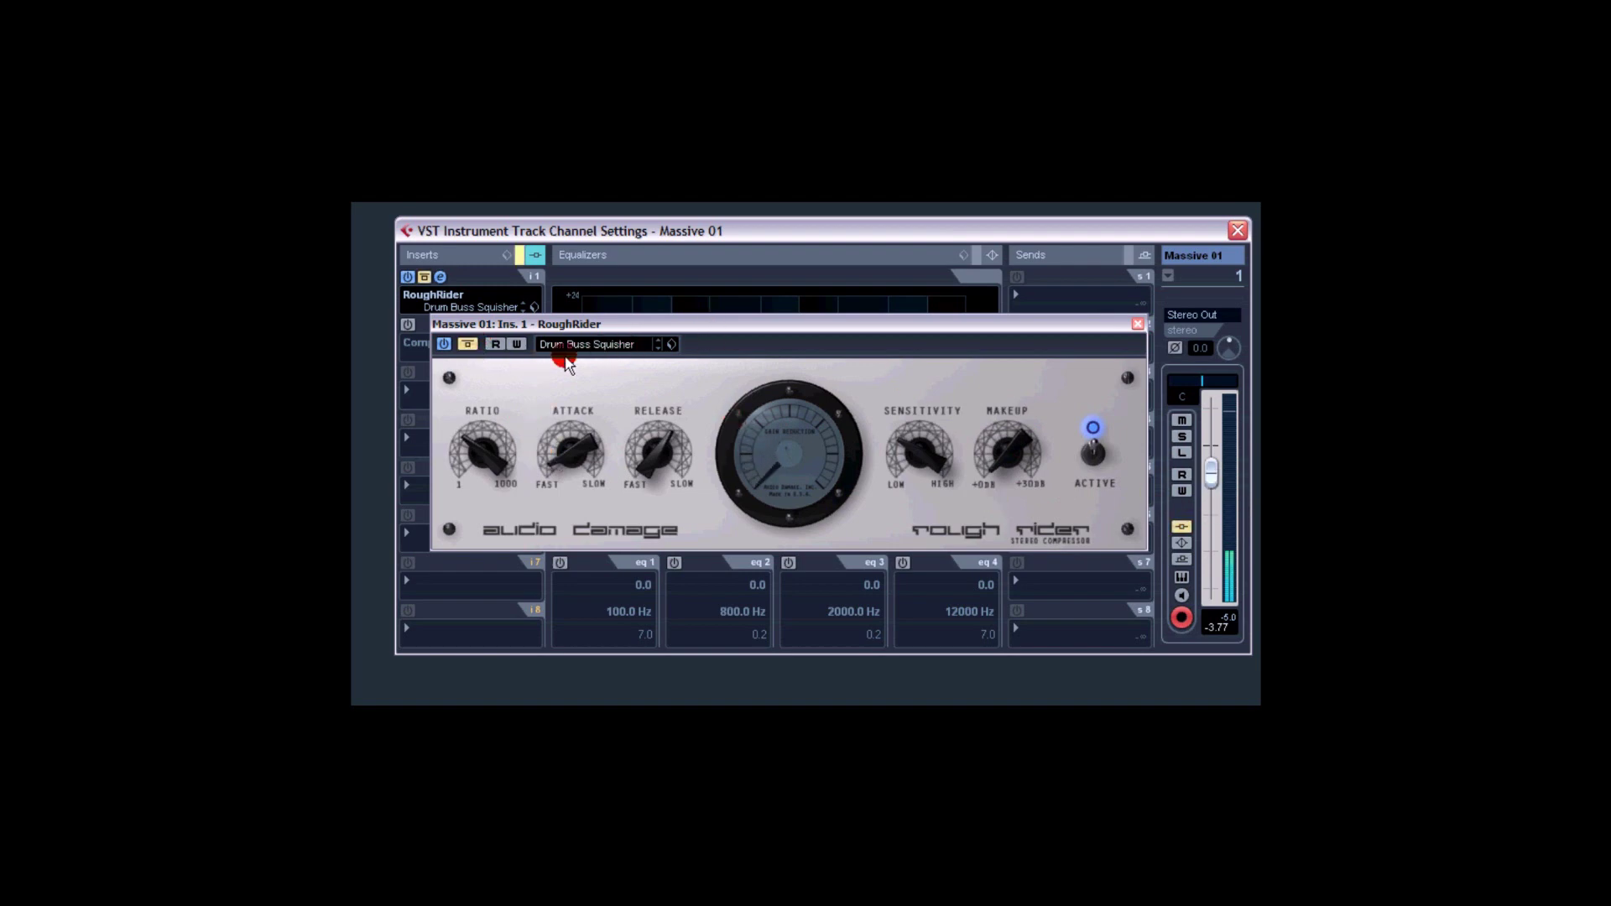
pyautogui.click(468, 344)
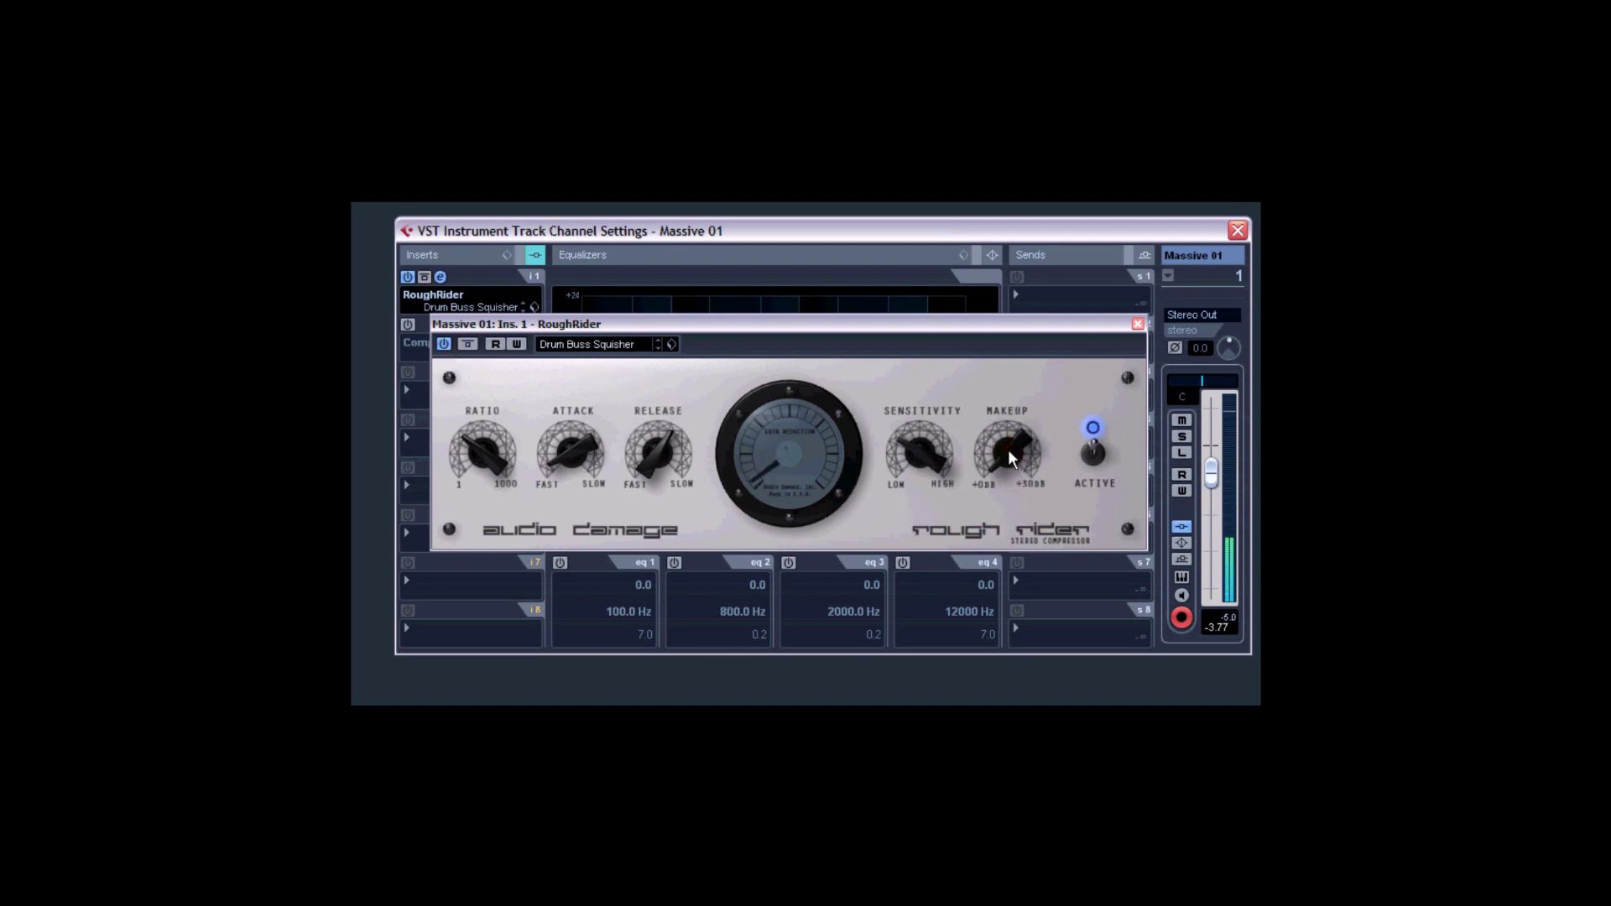
# Raise RoughRider's Makeup gain to compensate for the lost level, checking it against the bypassed sound.
pyautogui.moveTo(1005, 442); pyautogui.dragTo(1005, 430)
pyautogui.click(468, 344)
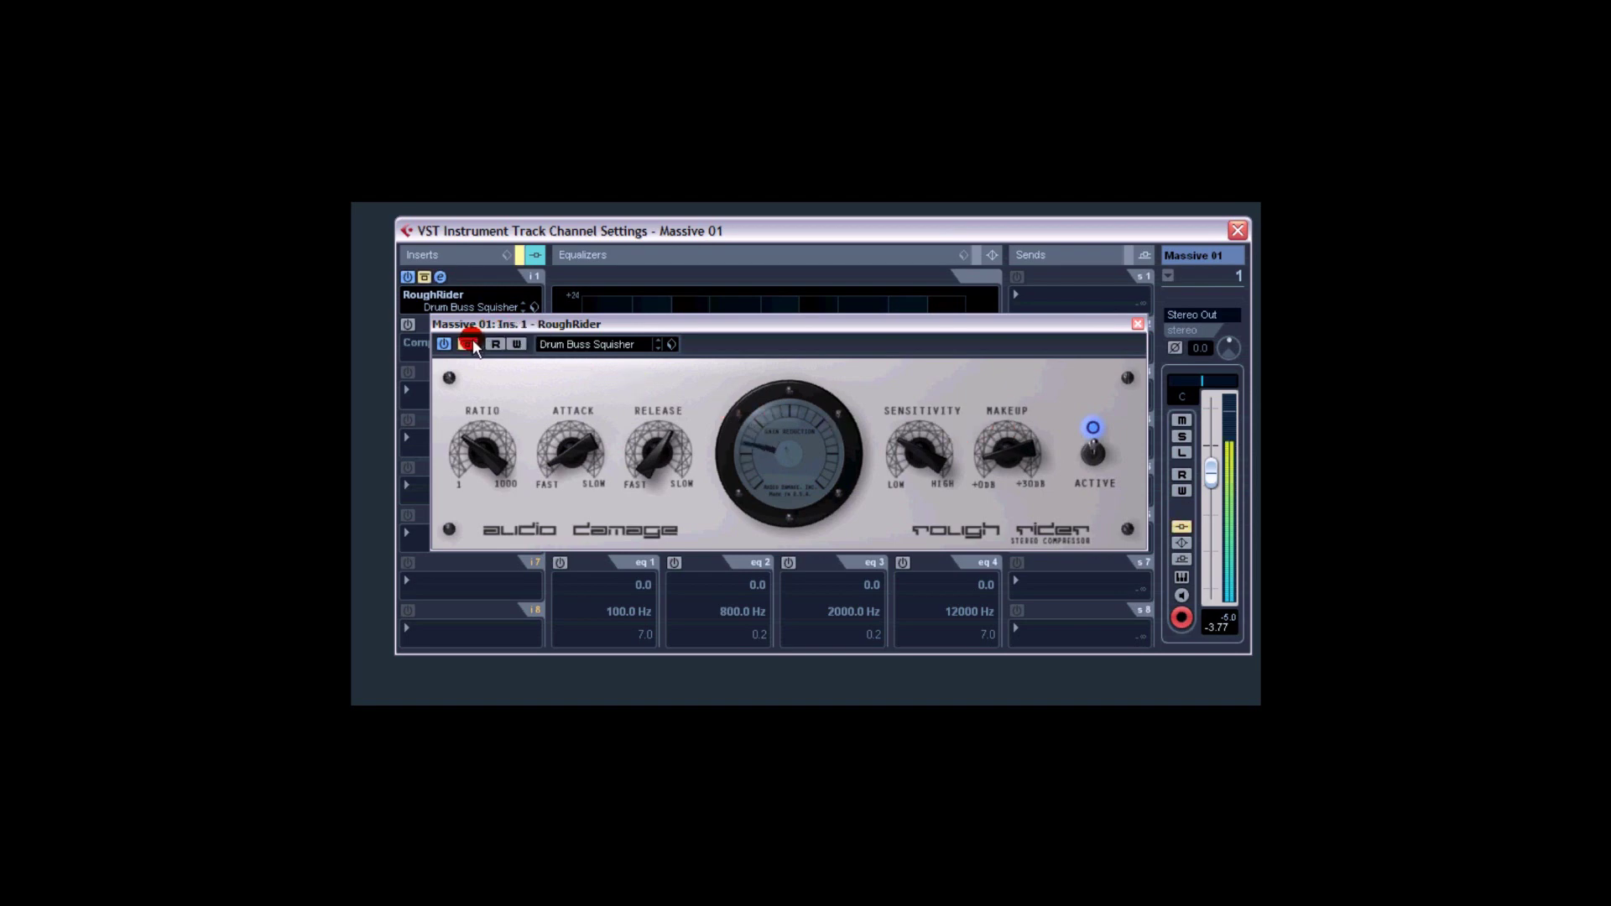
pyautogui.click(469, 345)
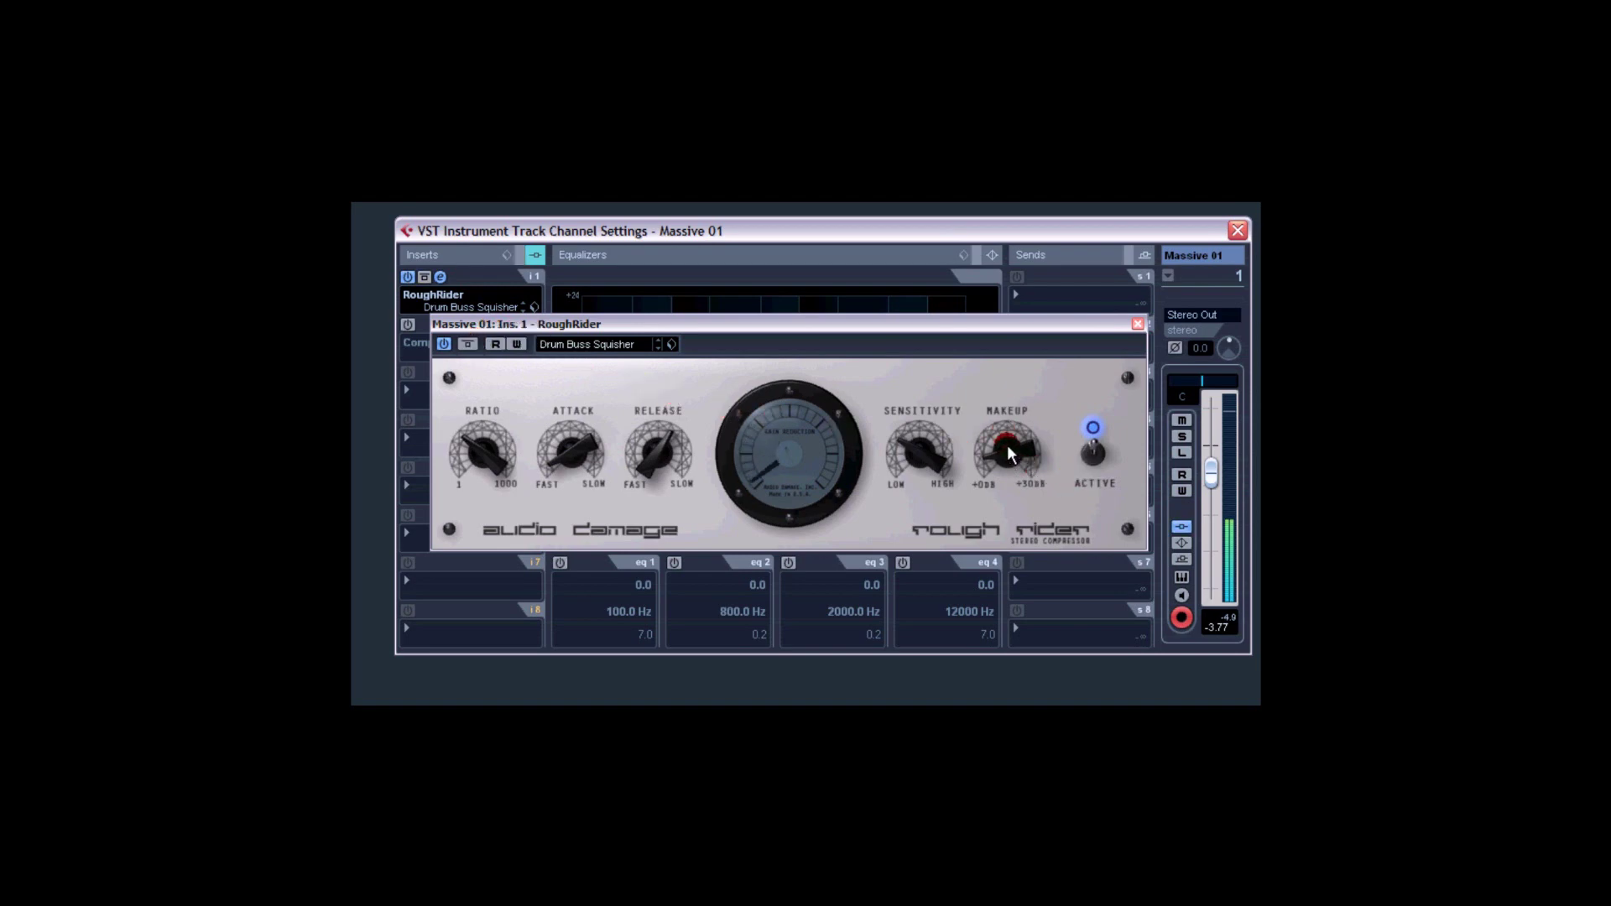
pyautogui.click(467, 344)
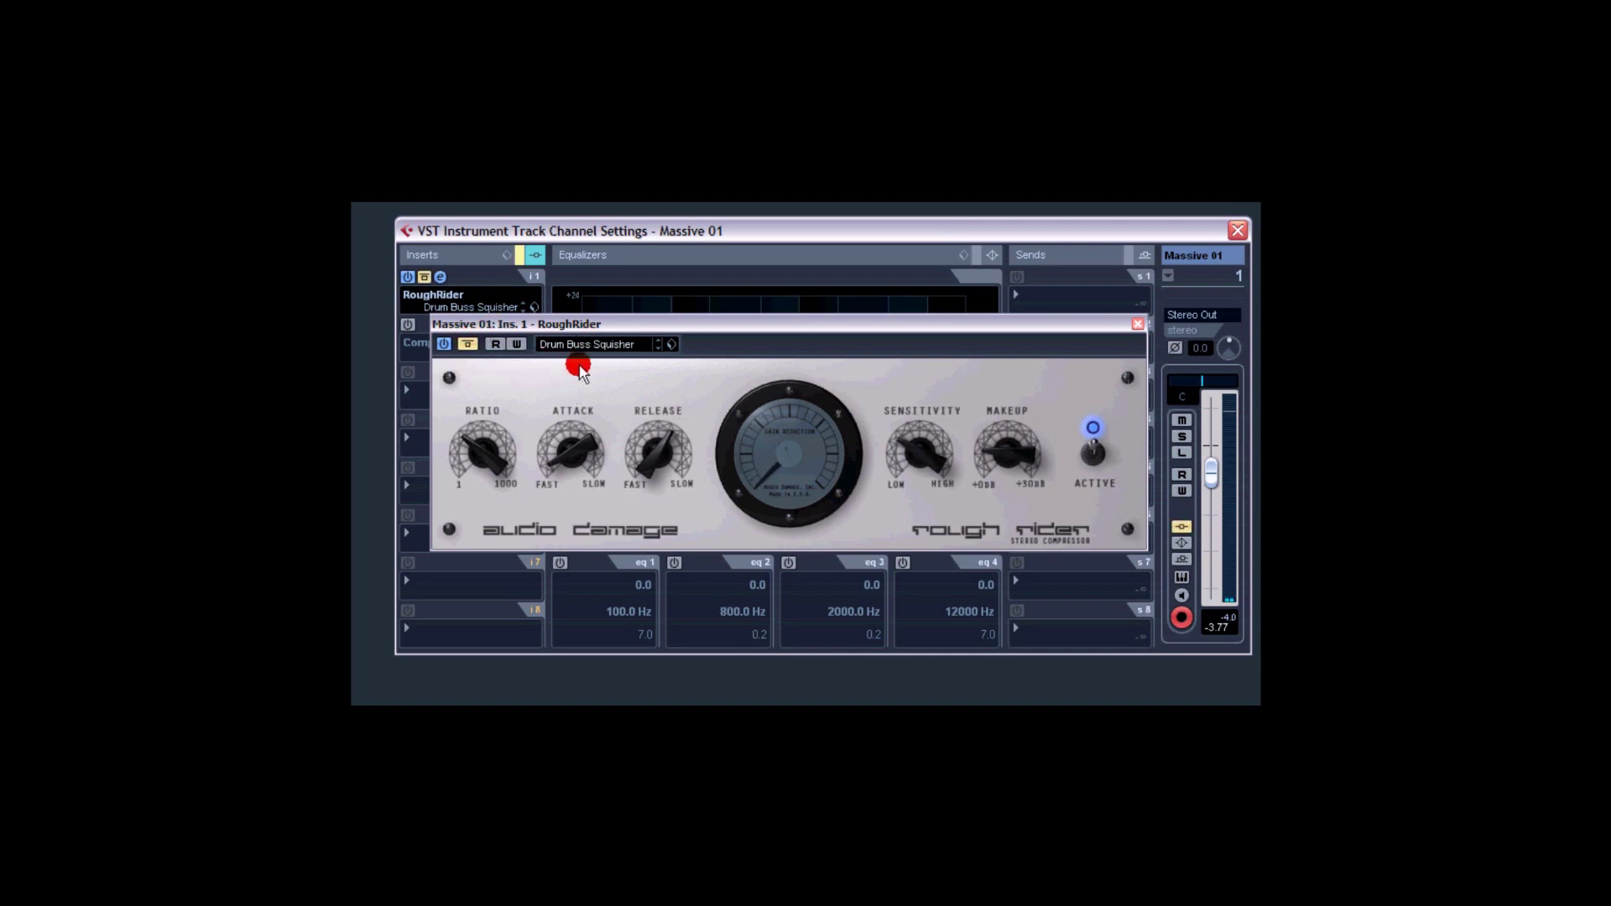
pyautogui.click(467, 344)
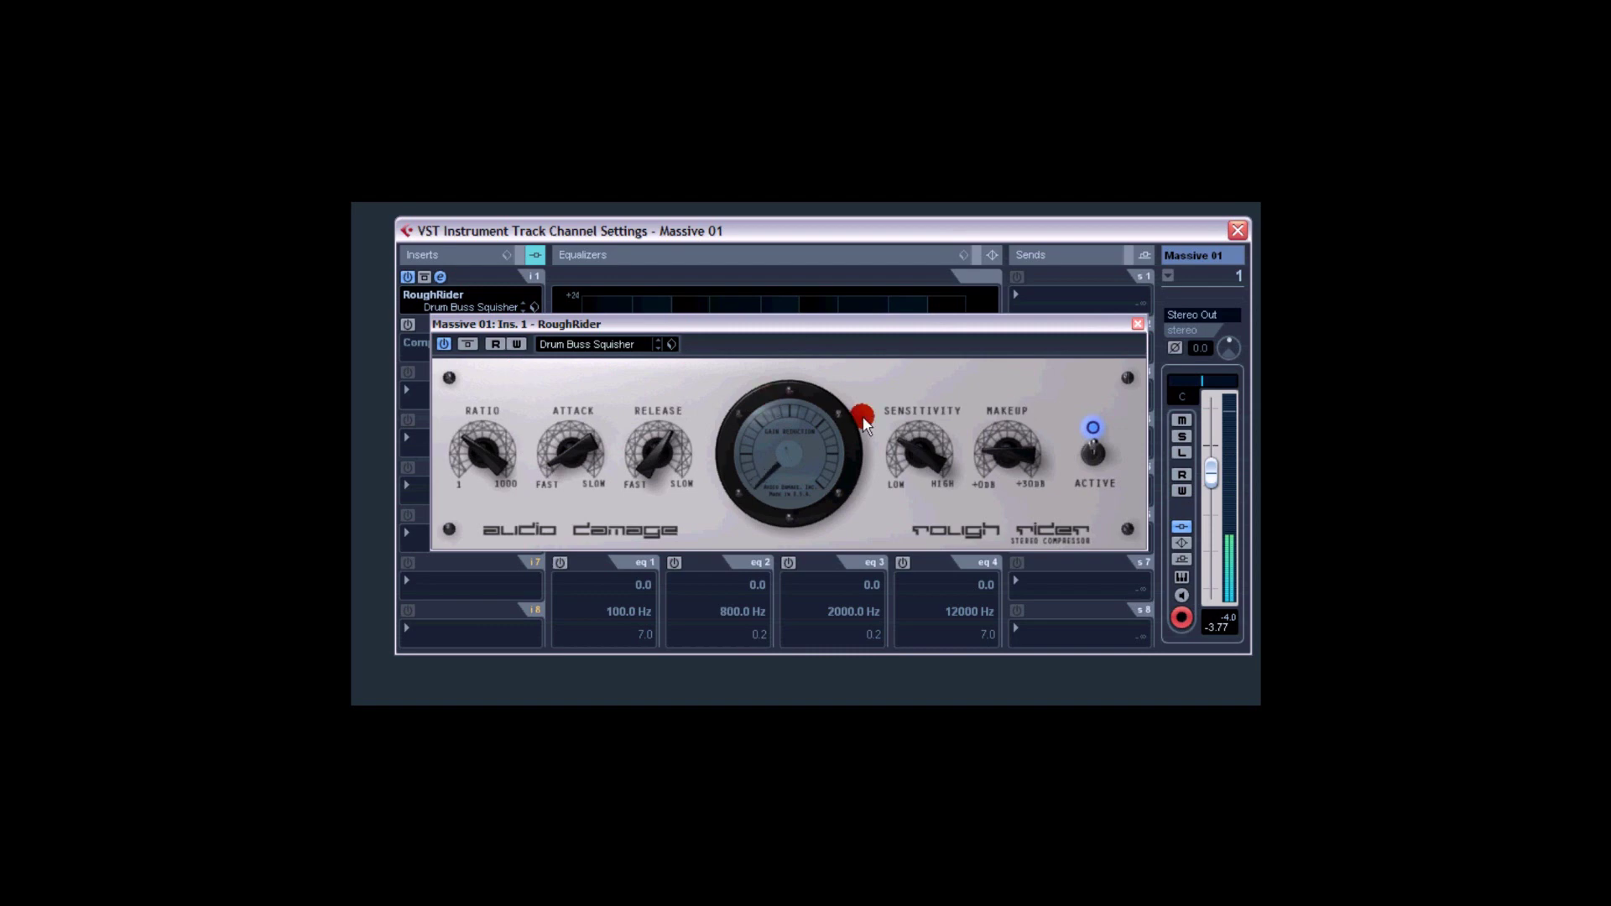
pyautogui.click(474, 345)
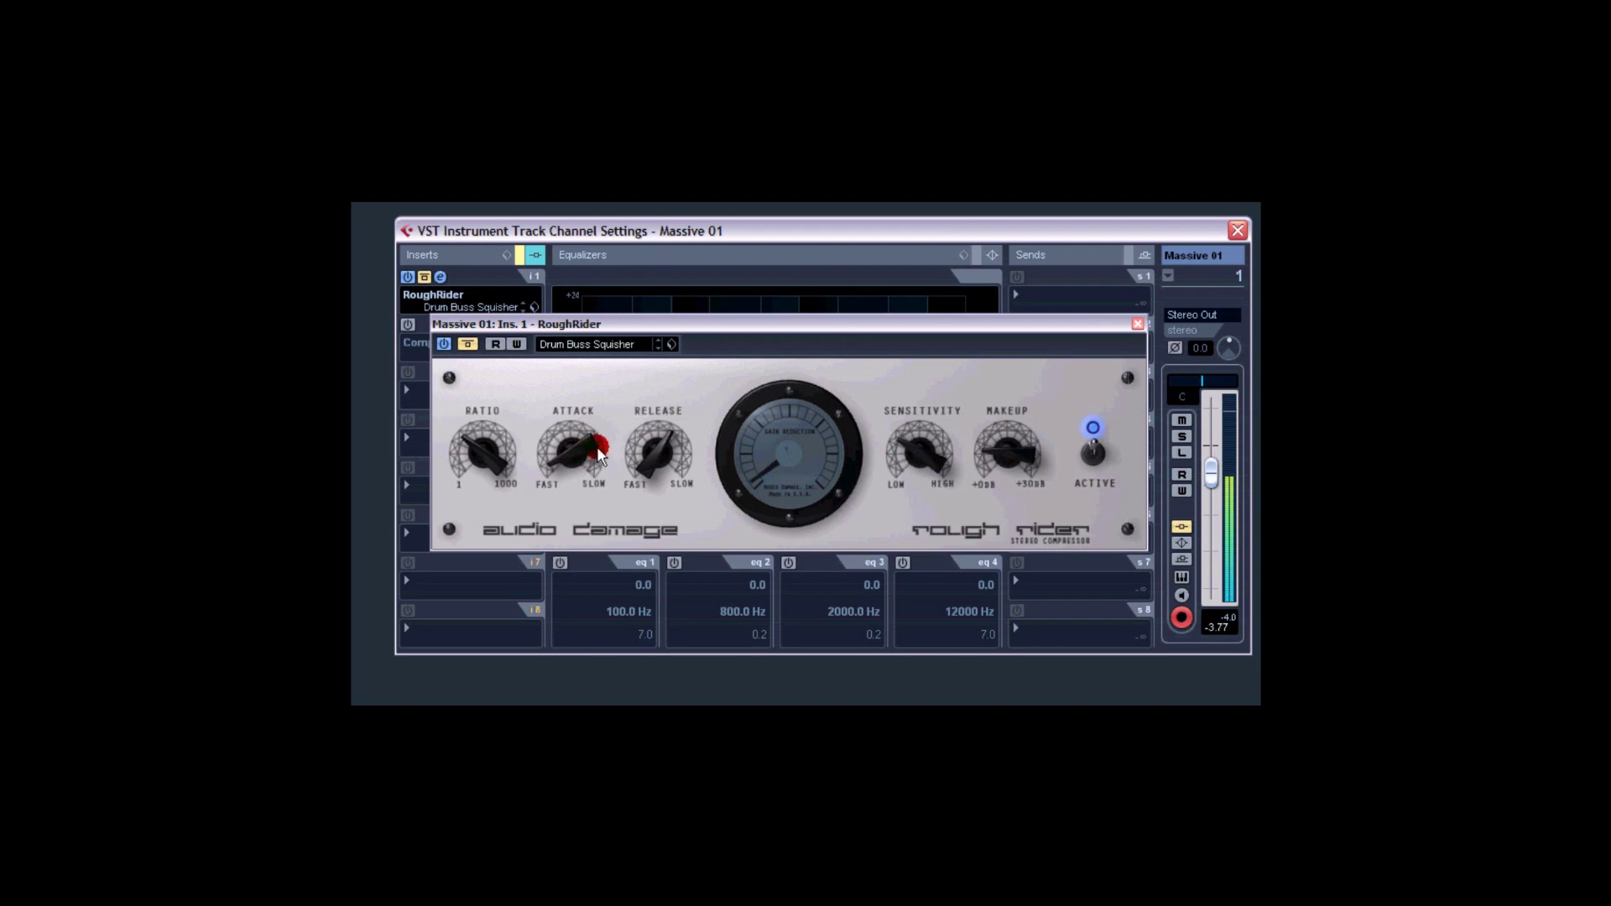
pyautogui.click(500, 370)
pyautogui.click(467, 346)
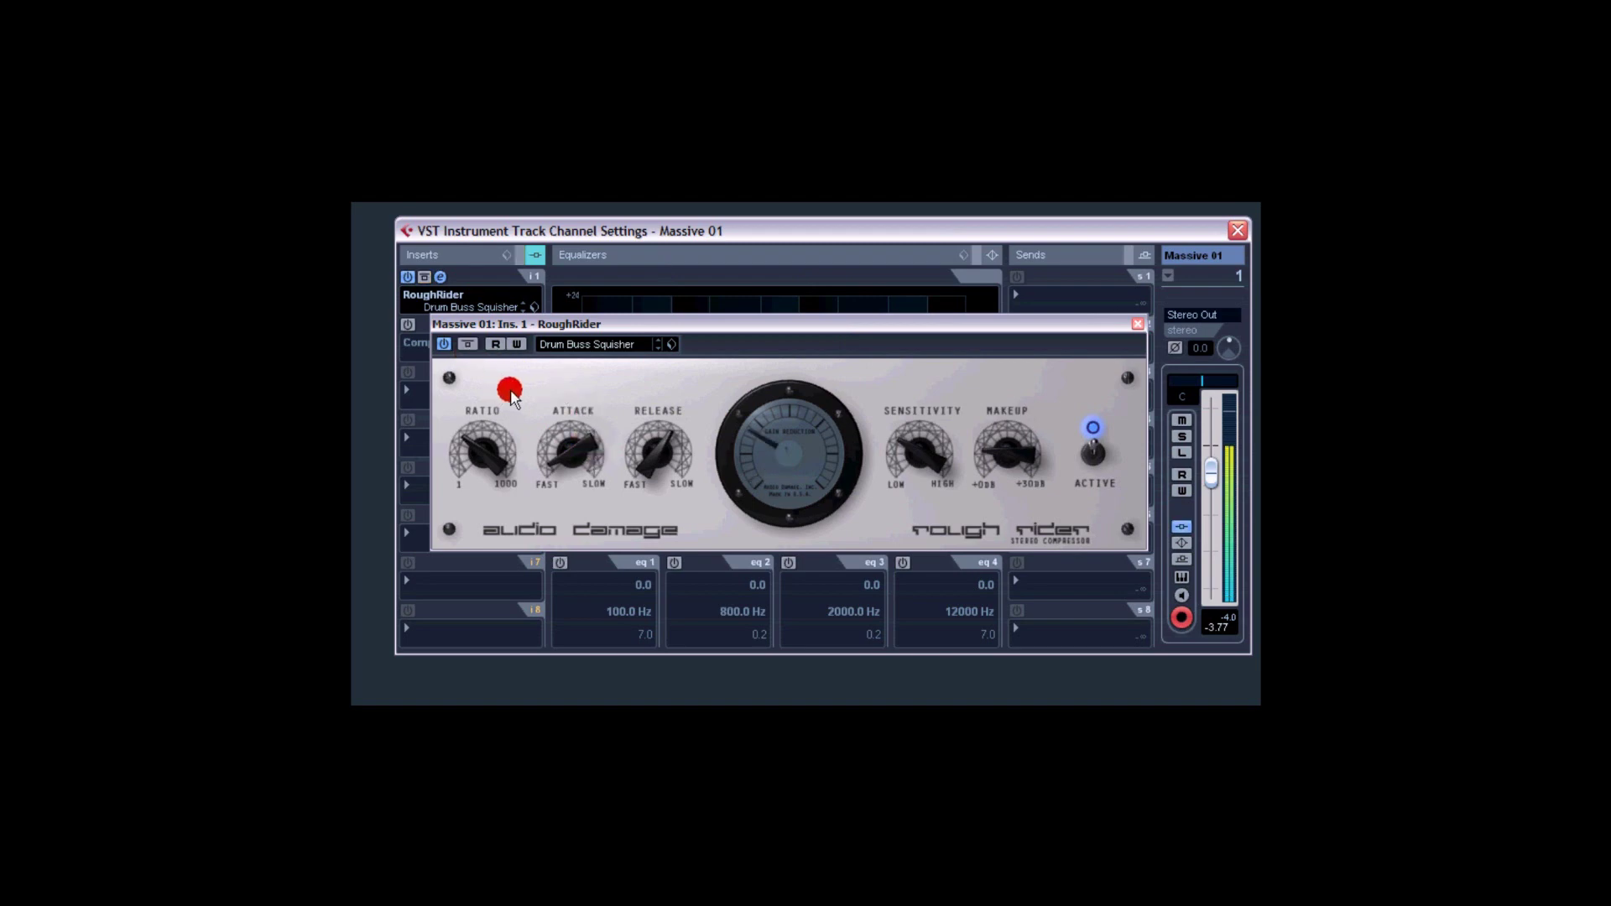
# Review RoughRider's meter and knob settings and compare the compressed sound with the bypassed one once more.
pyautogui.click(780, 445)
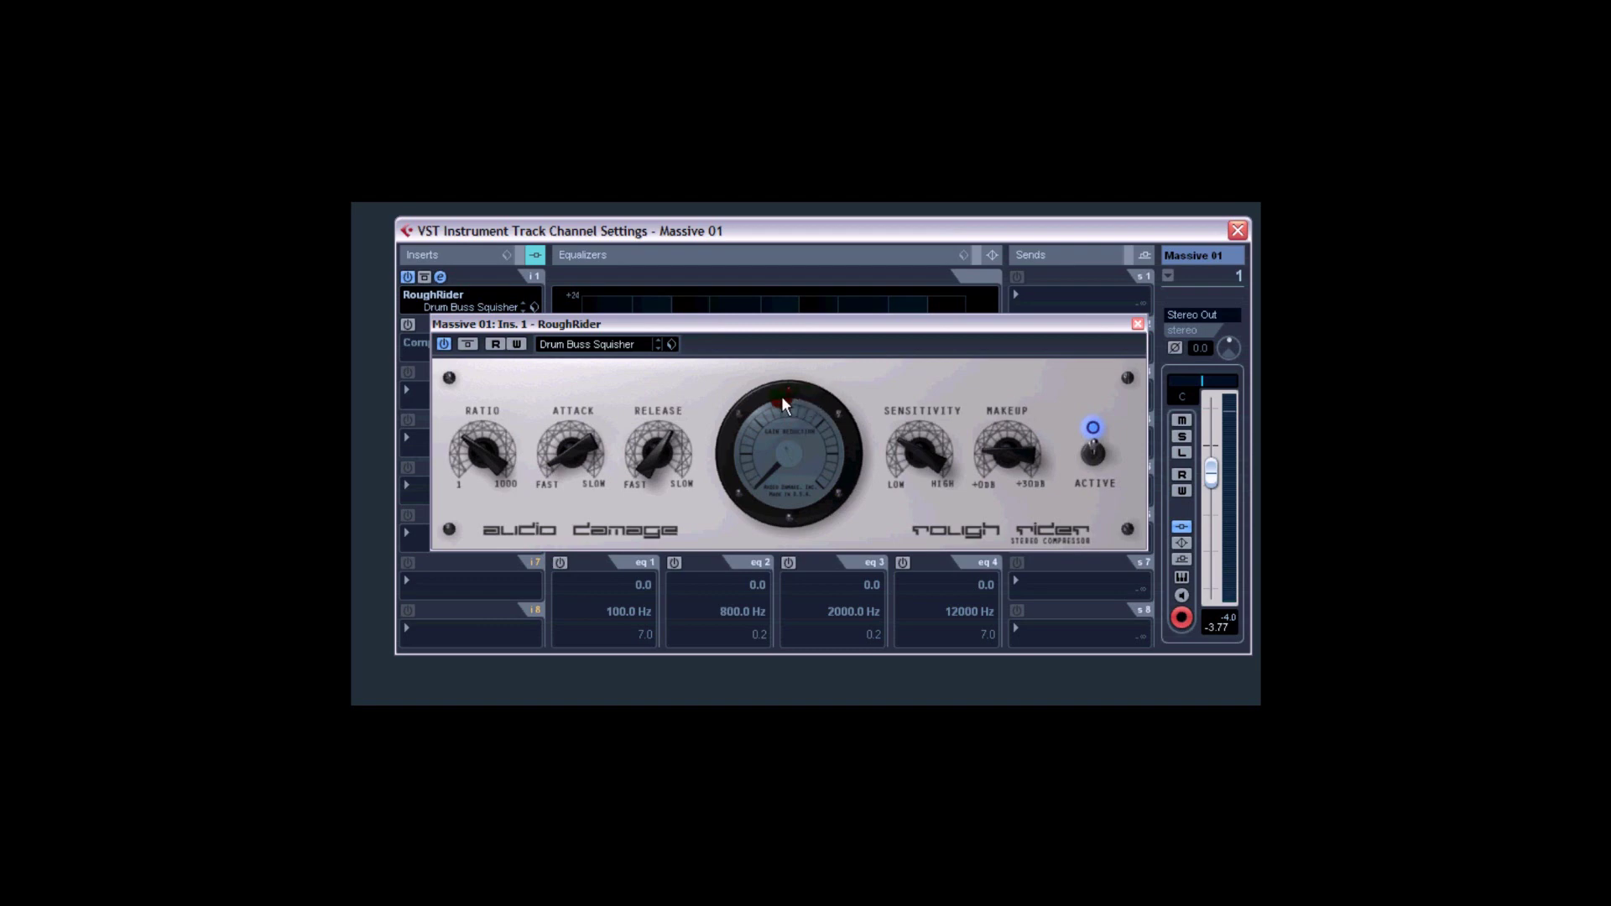
pyautogui.click(997, 463)
pyautogui.click(662, 441)
pyautogui.click(455, 334)
pyautogui.moveTo(990, 450)
pyautogui.mouseDown()
pyautogui.moveTo(1032, 374)
pyautogui.moveTo(1079, 406)
pyautogui.mouseUp()
pyautogui.click(788, 251)
pyautogui.click(468, 347)
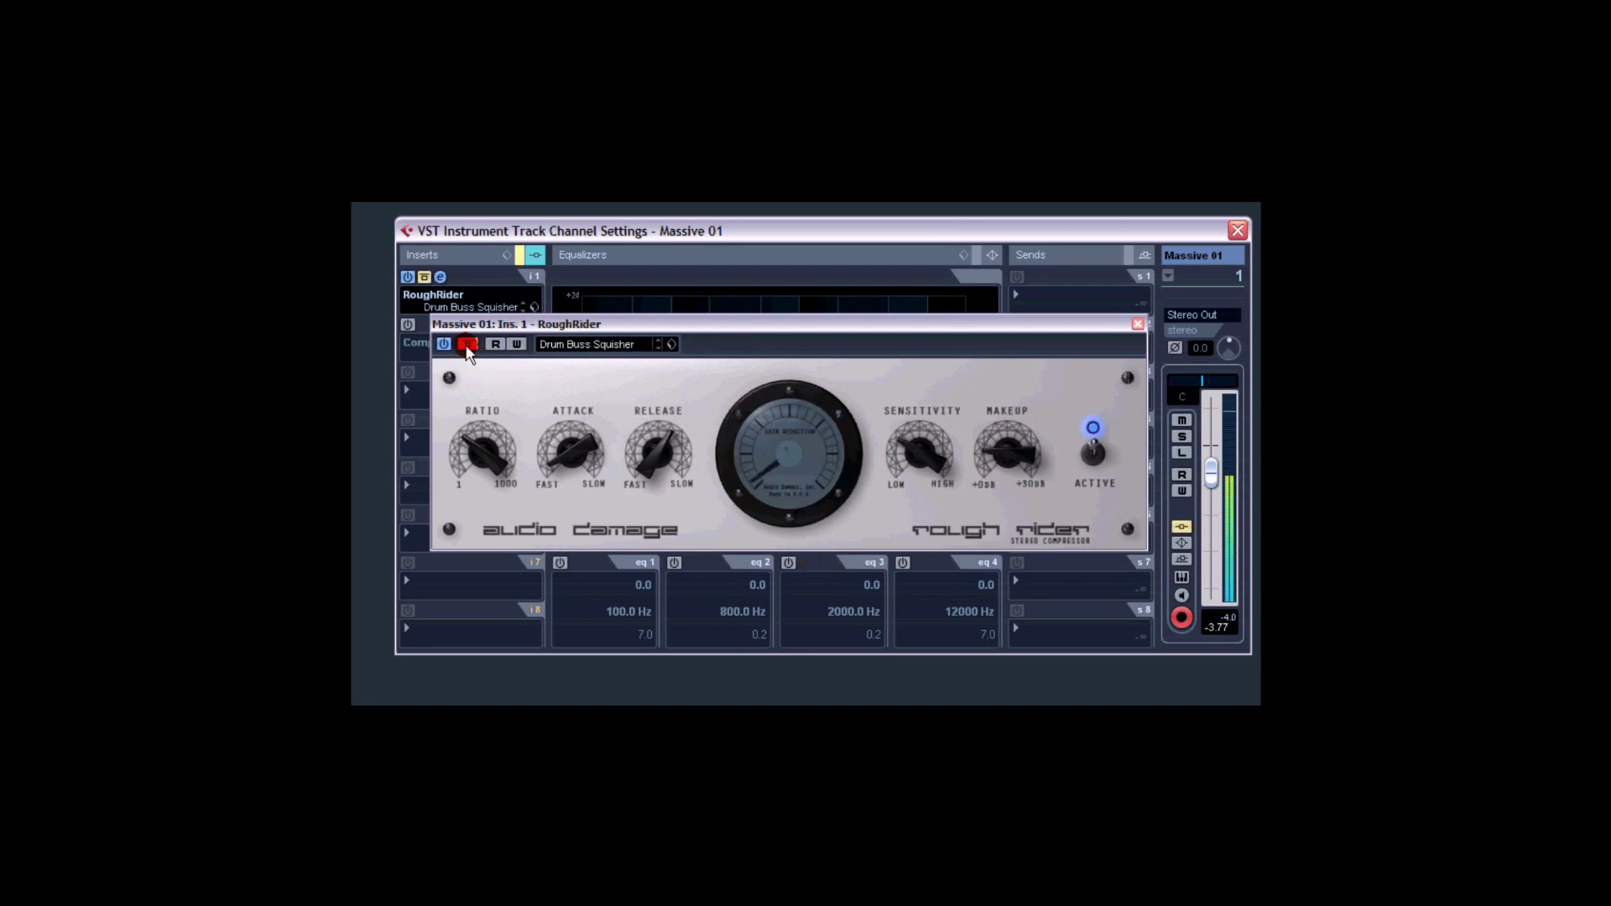
pyautogui.click(468, 347)
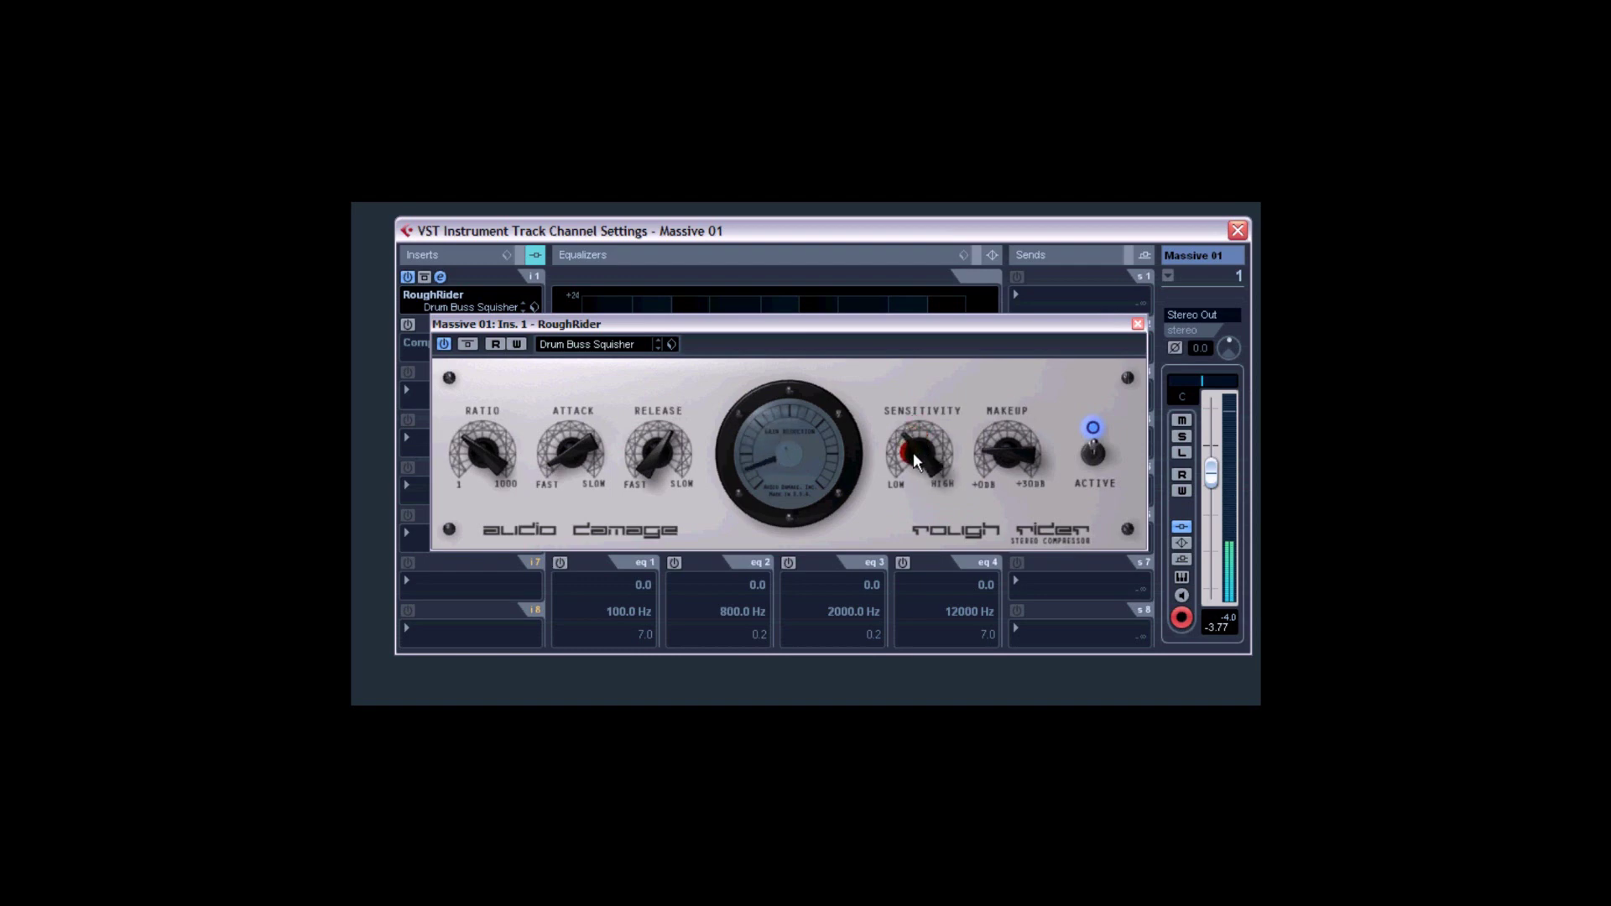
# Lower RoughRider's Sensitivity slightly and fine-tune its Release and Ratio by ear.
pyautogui.moveTo(913, 452); pyautogui.dragTo(915, 468)
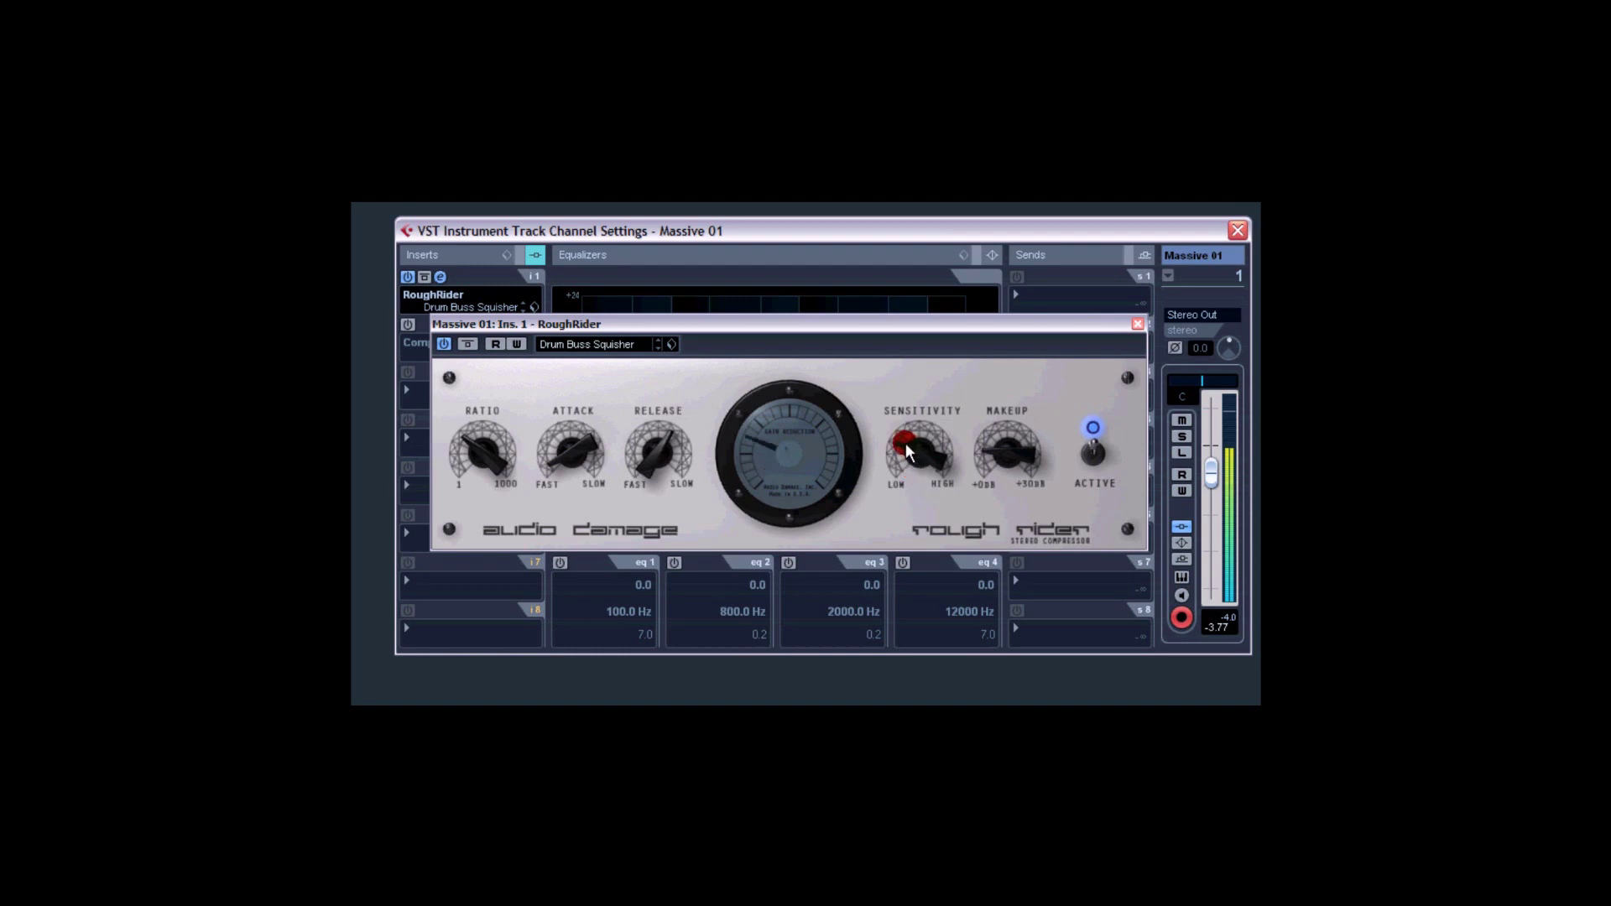
pyautogui.click(658, 471)
pyautogui.moveTo(657, 471); pyautogui.dragTo(653, 431)
pyautogui.moveTo(557, 445); pyautogui.dragTo(567, 460)
pyautogui.moveTo(662, 471); pyautogui.dragTo(655, 457)
pyautogui.moveTo(481, 446); pyautogui.dragTo(984, 486)
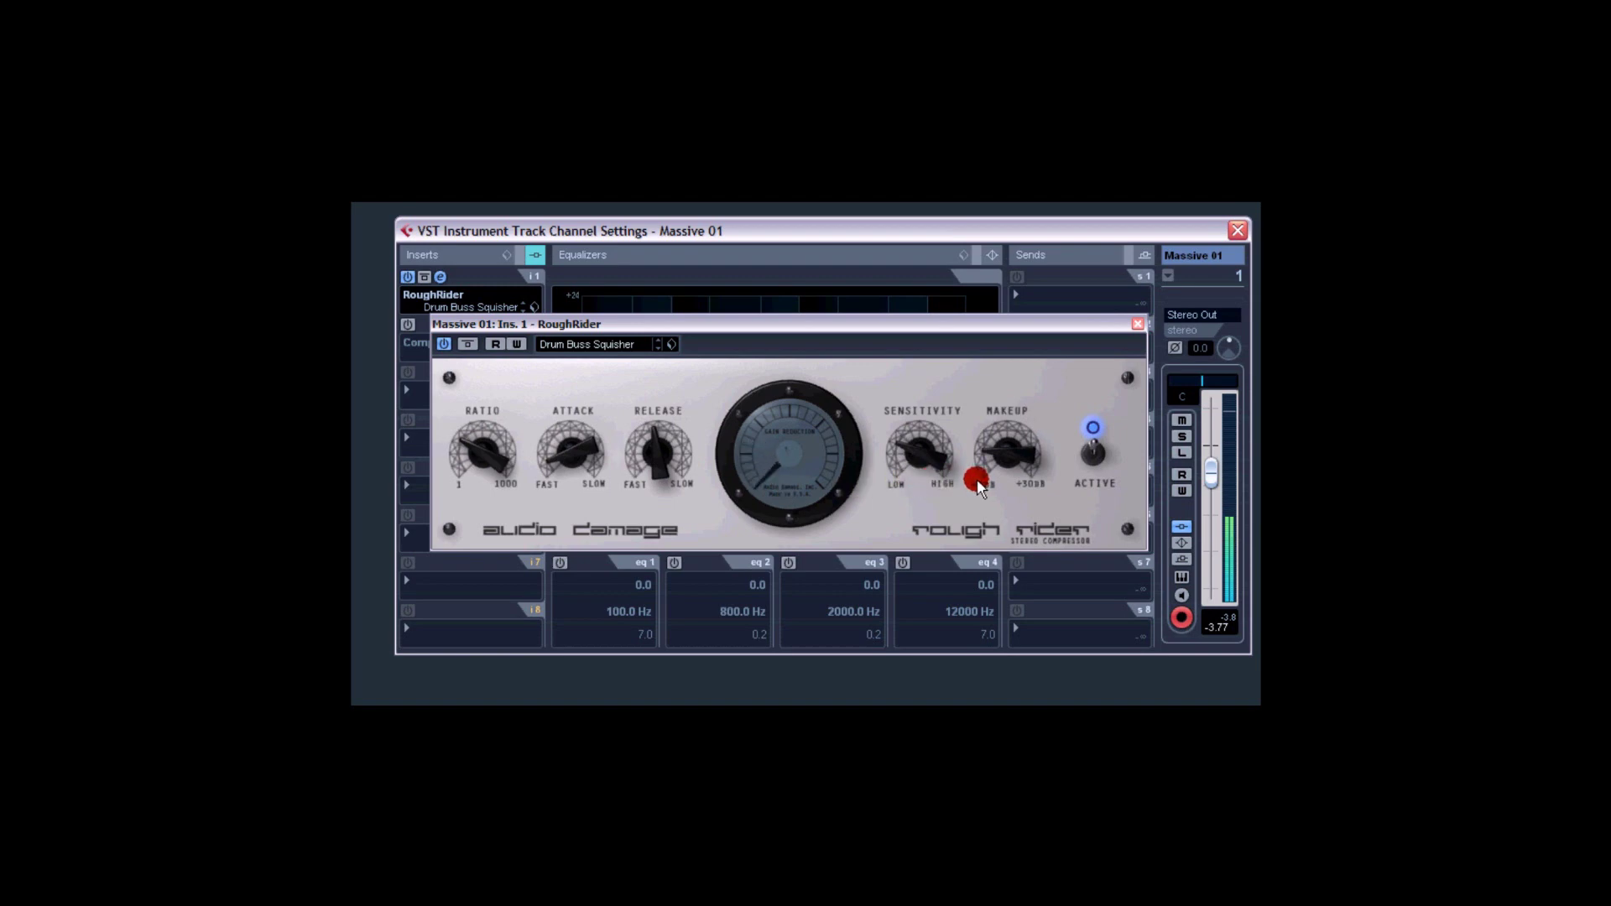
pyautogui.moveTo(979, 482); pyautogui.dragTo(1037, 483)
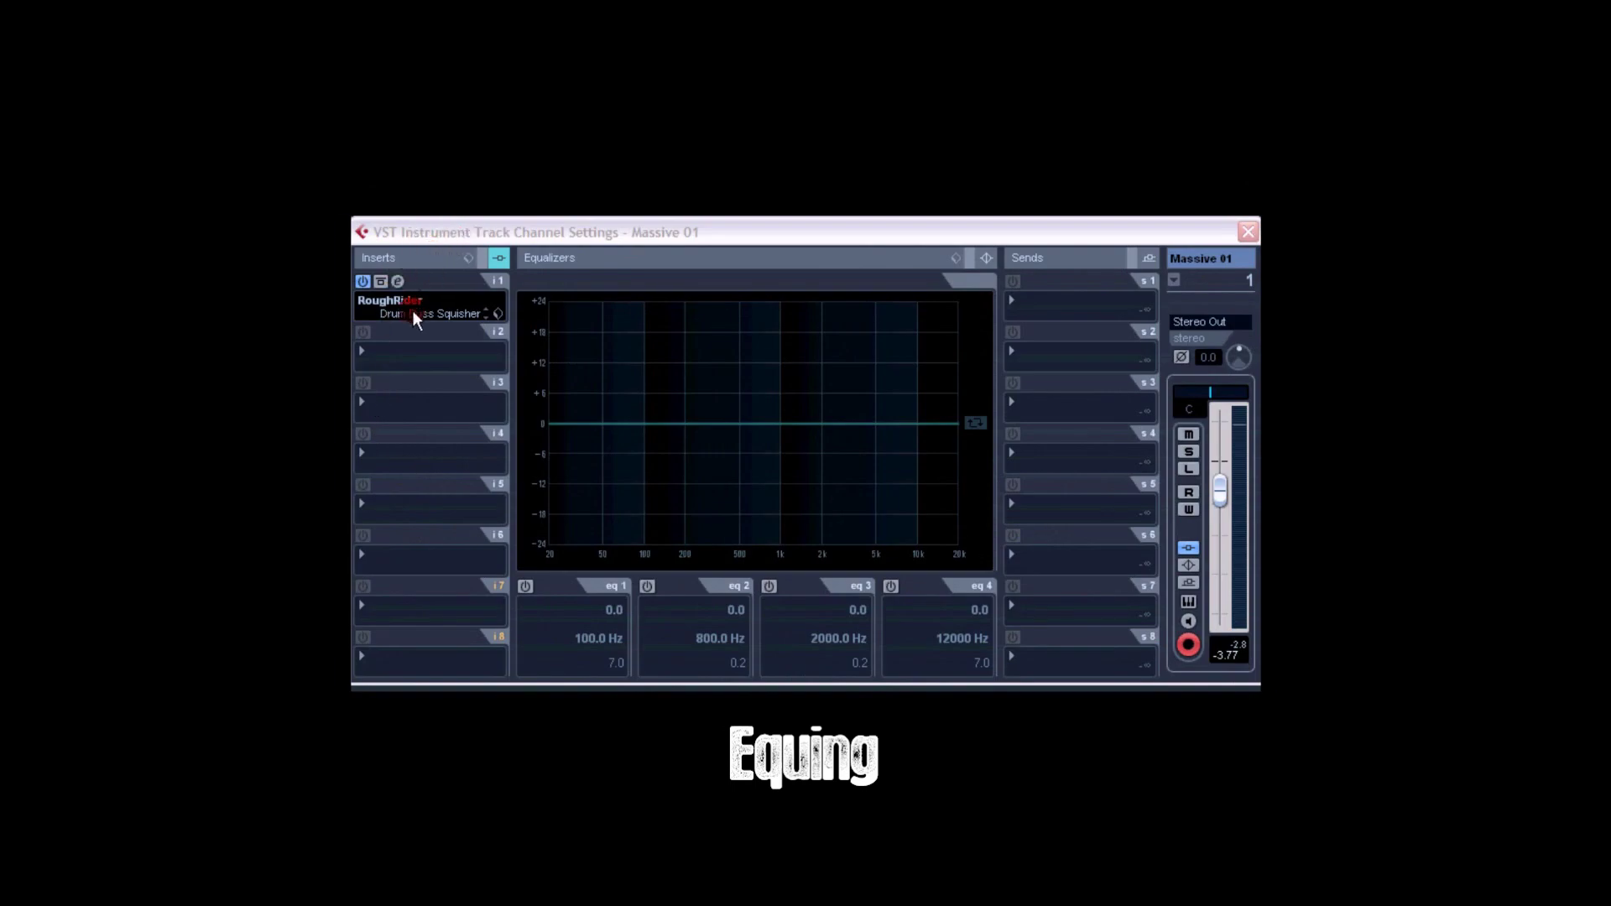
# Load the StudioEQ effect into the second insert slot of the Massive 01 channel.
pyautogui.click(361, 351)
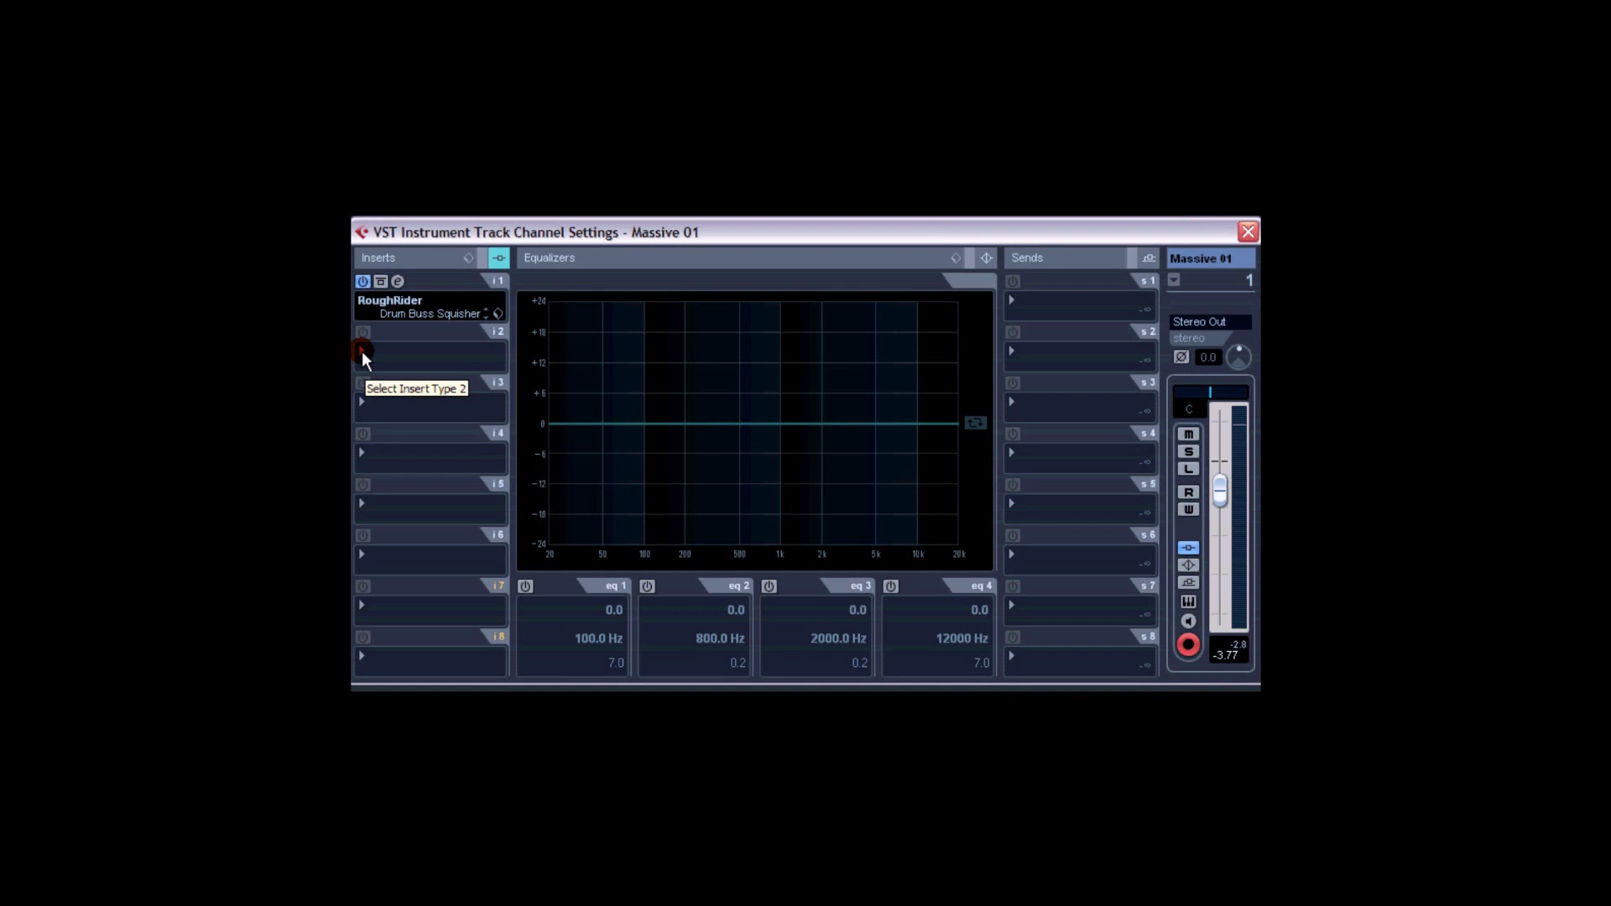
pyautogui.click(361, 353)
pyautogui.moveTo(503, 610)
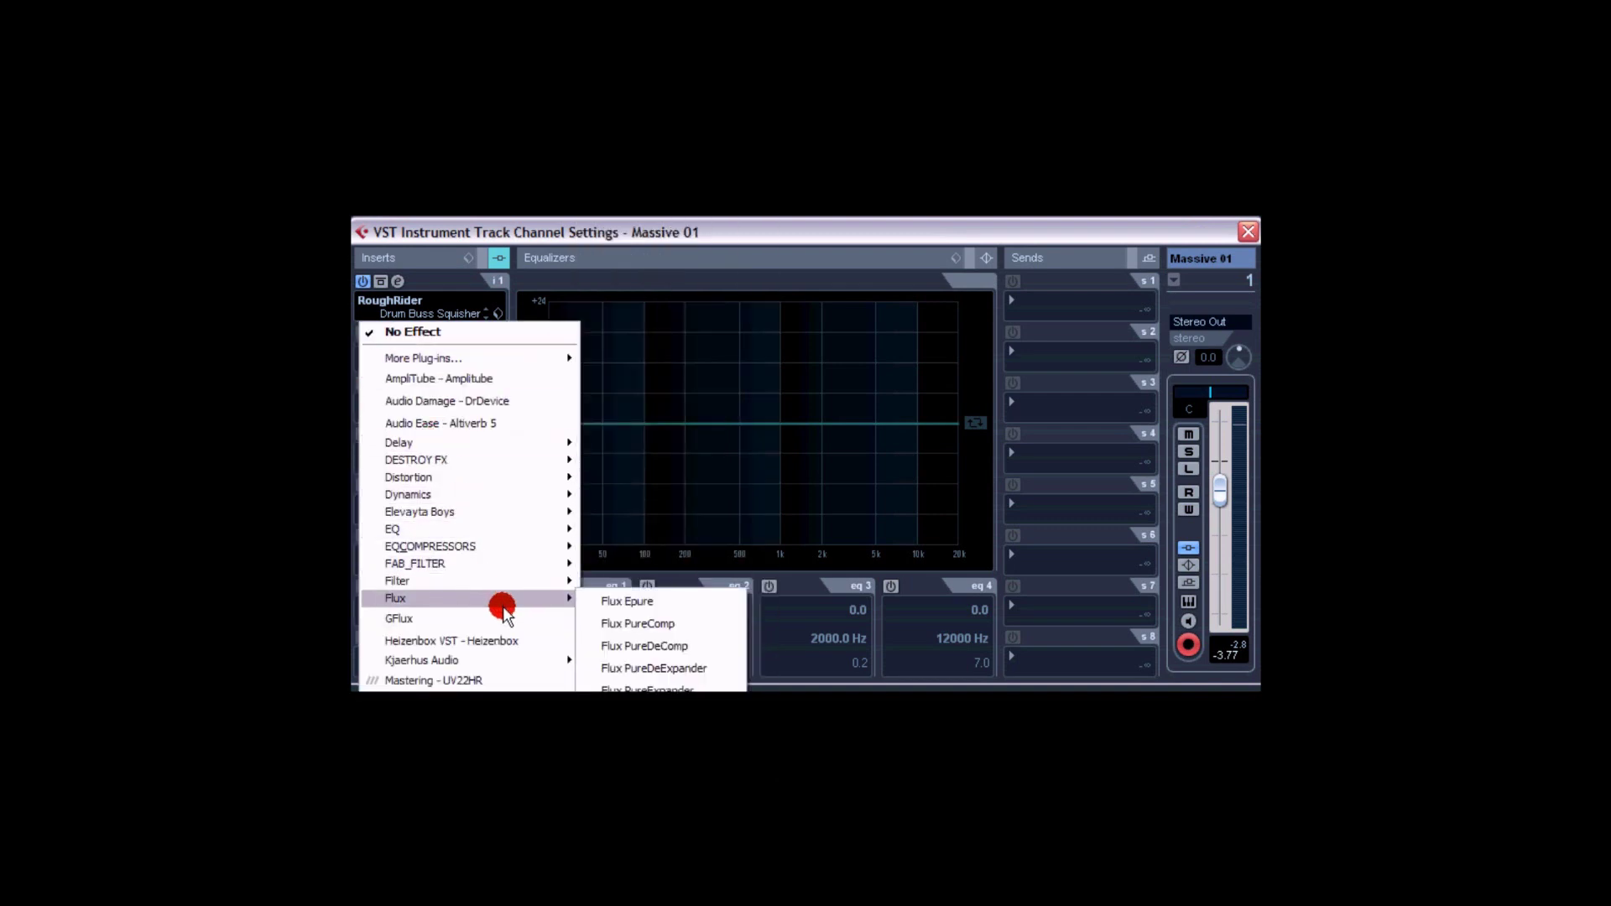
pyautogui.moveTo(540, 528)
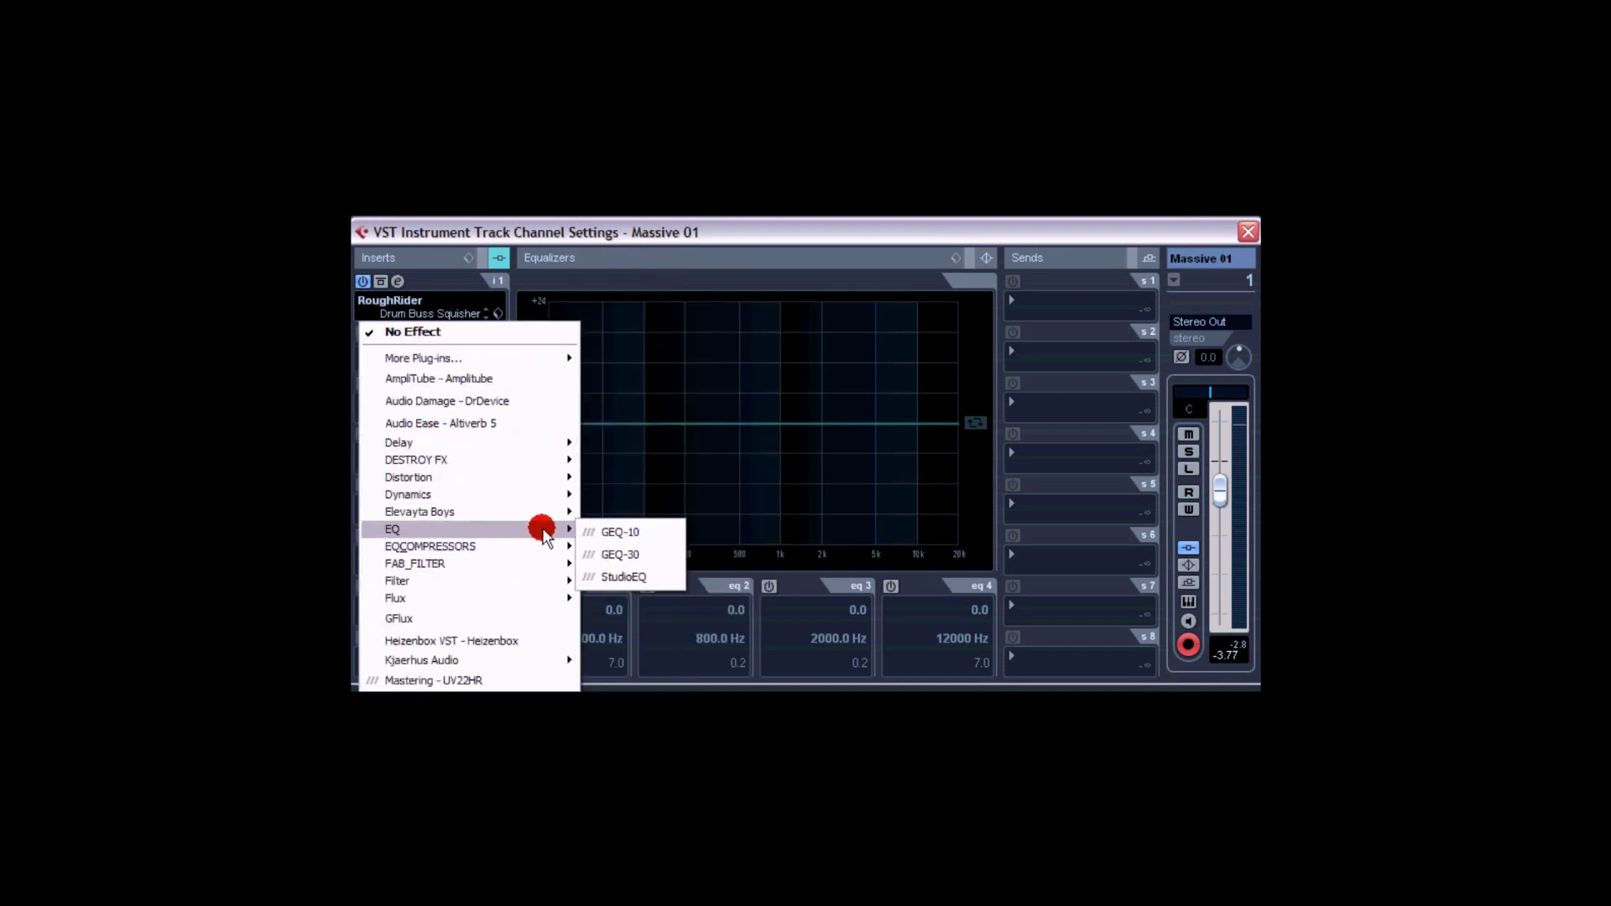
pyautogui.click(609, 575)
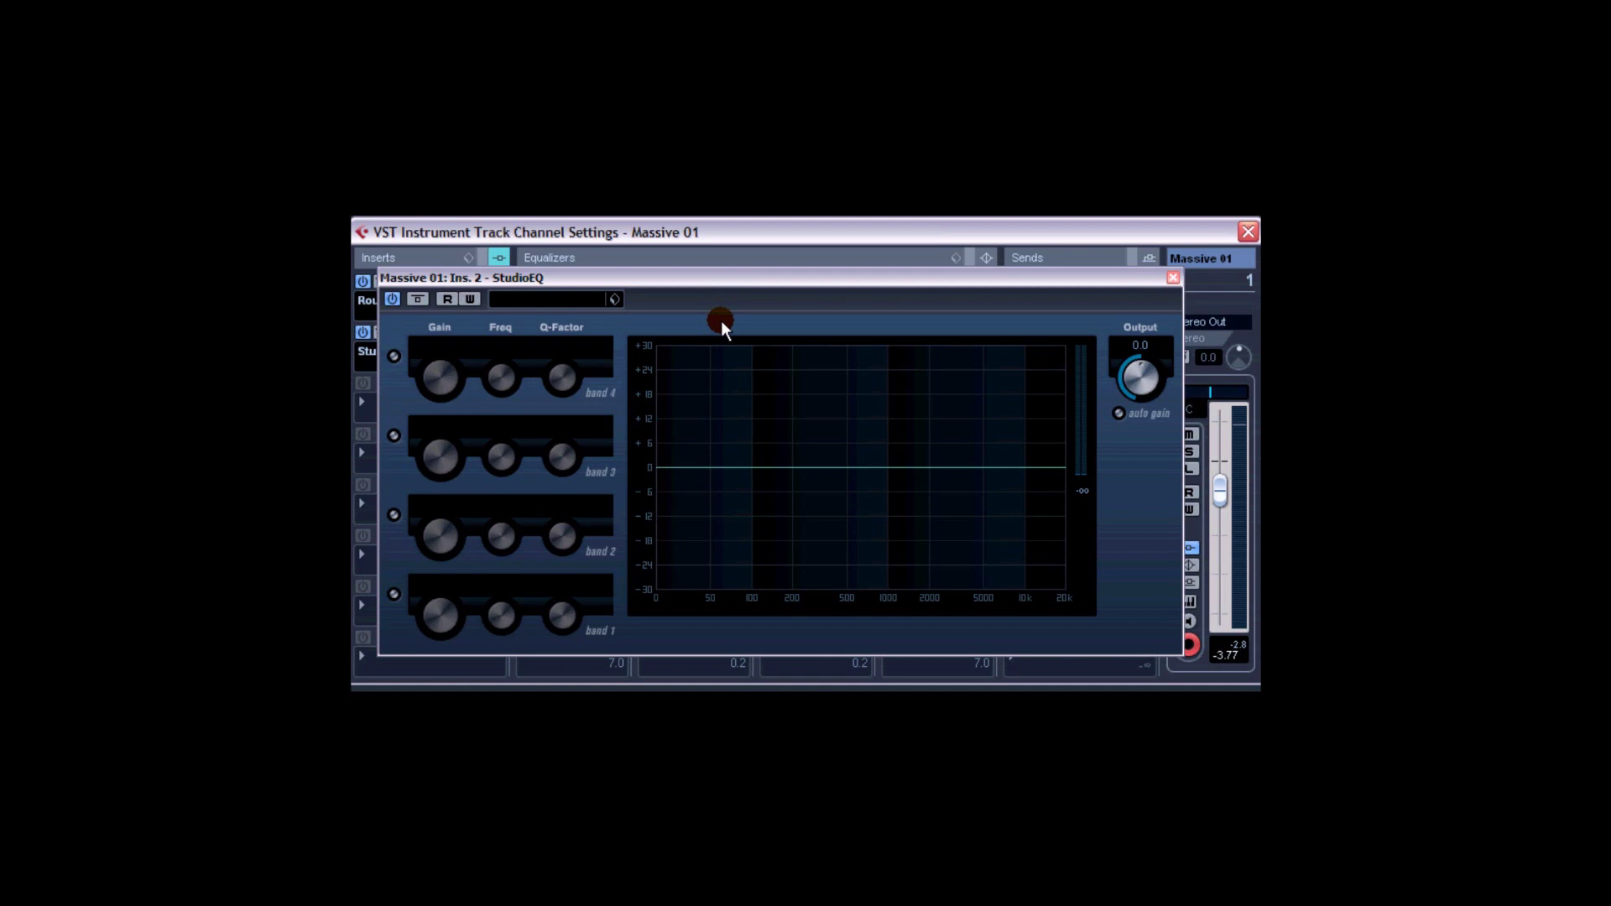
# Enable StudioEQ's band 4 as a Cut filter and lower its frequency to about 6043 Hz.
pyautogui.click(394, 355)
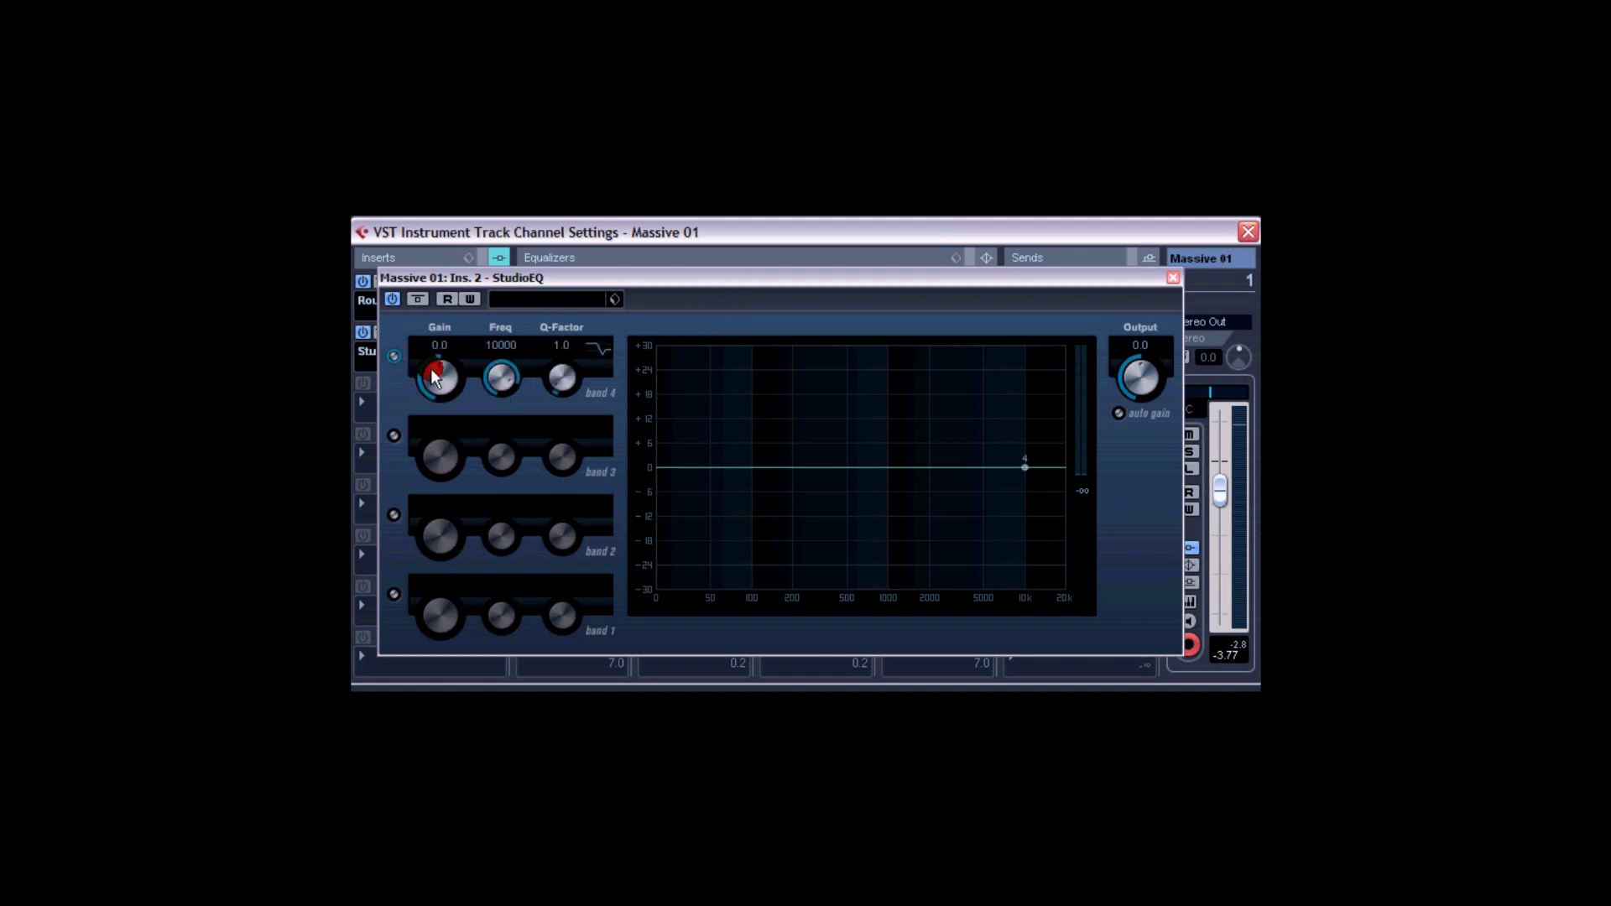
pyautogui.click(599, 348)
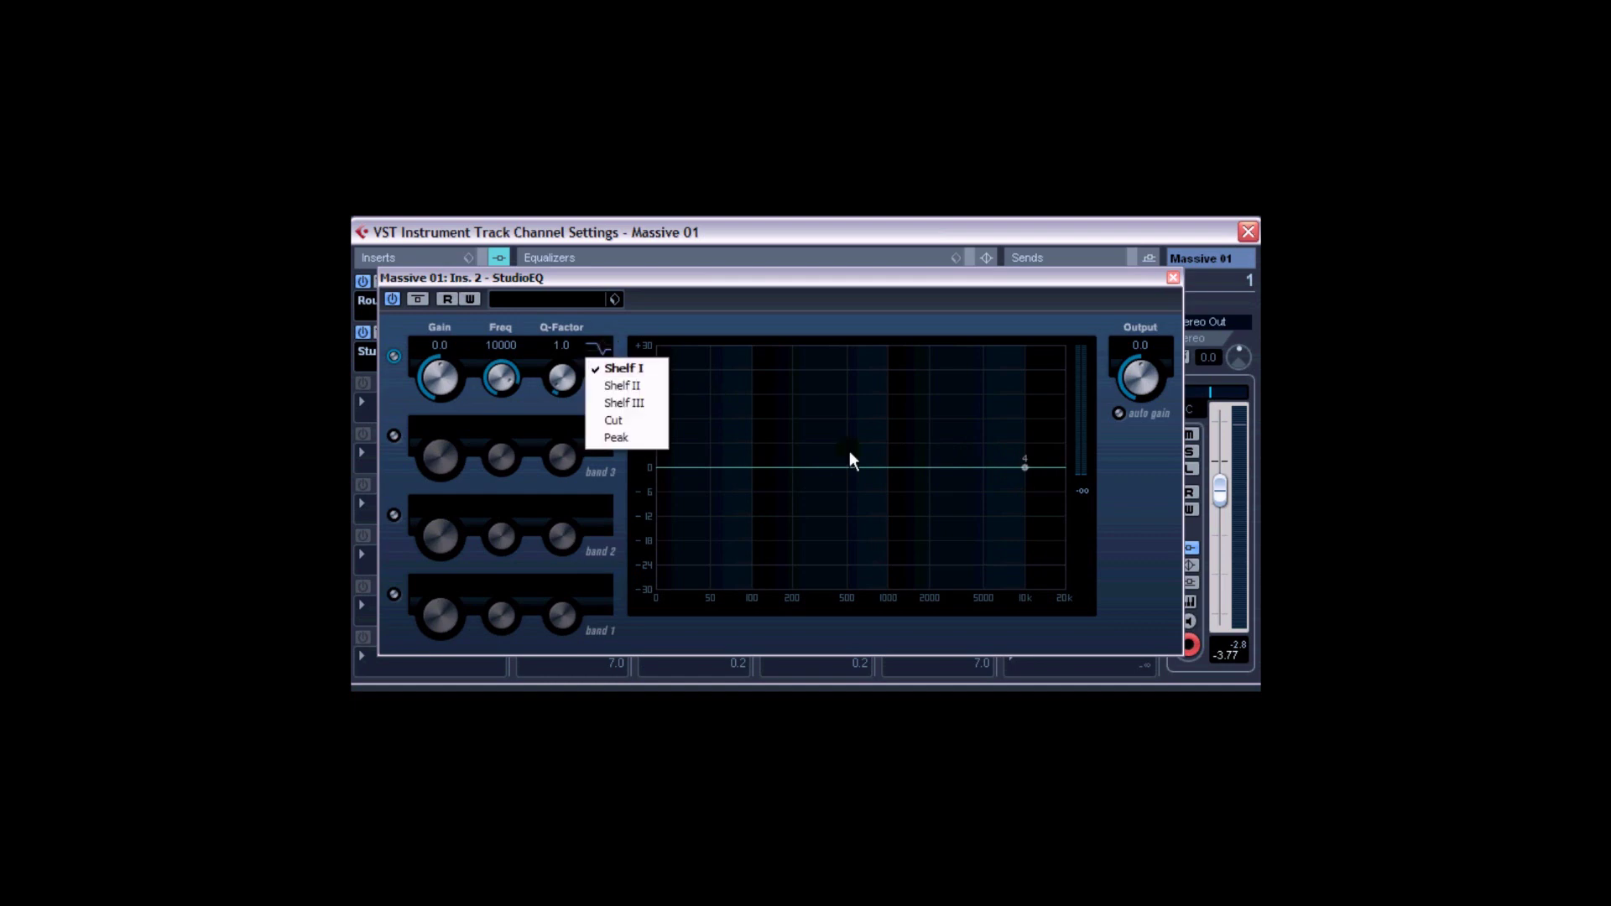
pyautogui.click(617, 422)
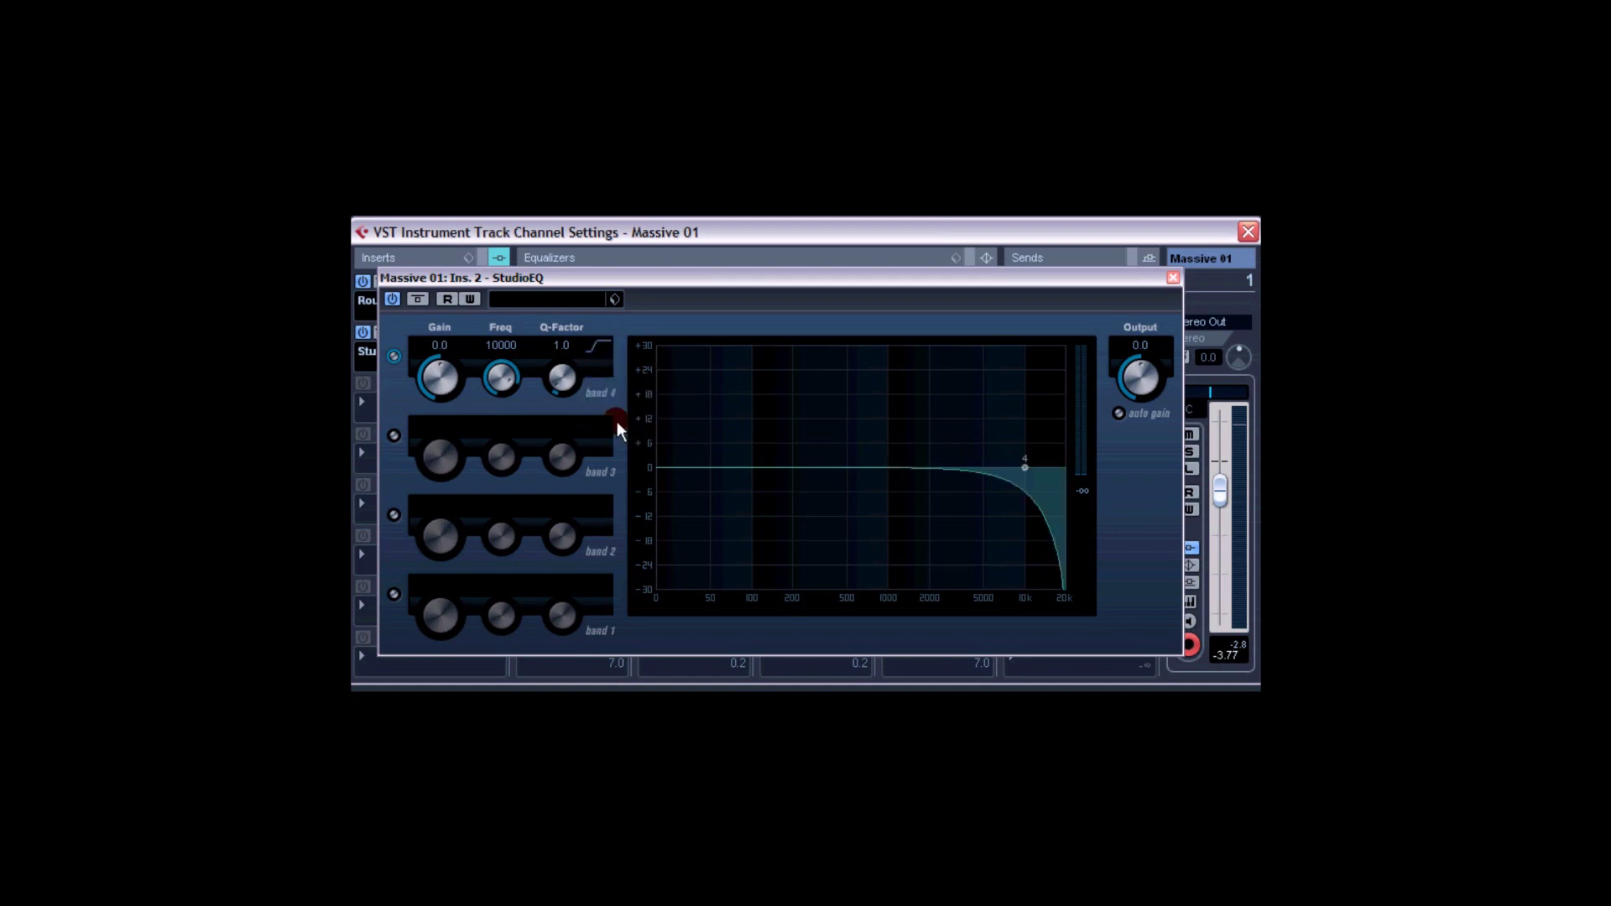
pyautogui.moveTo(1024, 469); pyautogui.dragTo(995, 467)
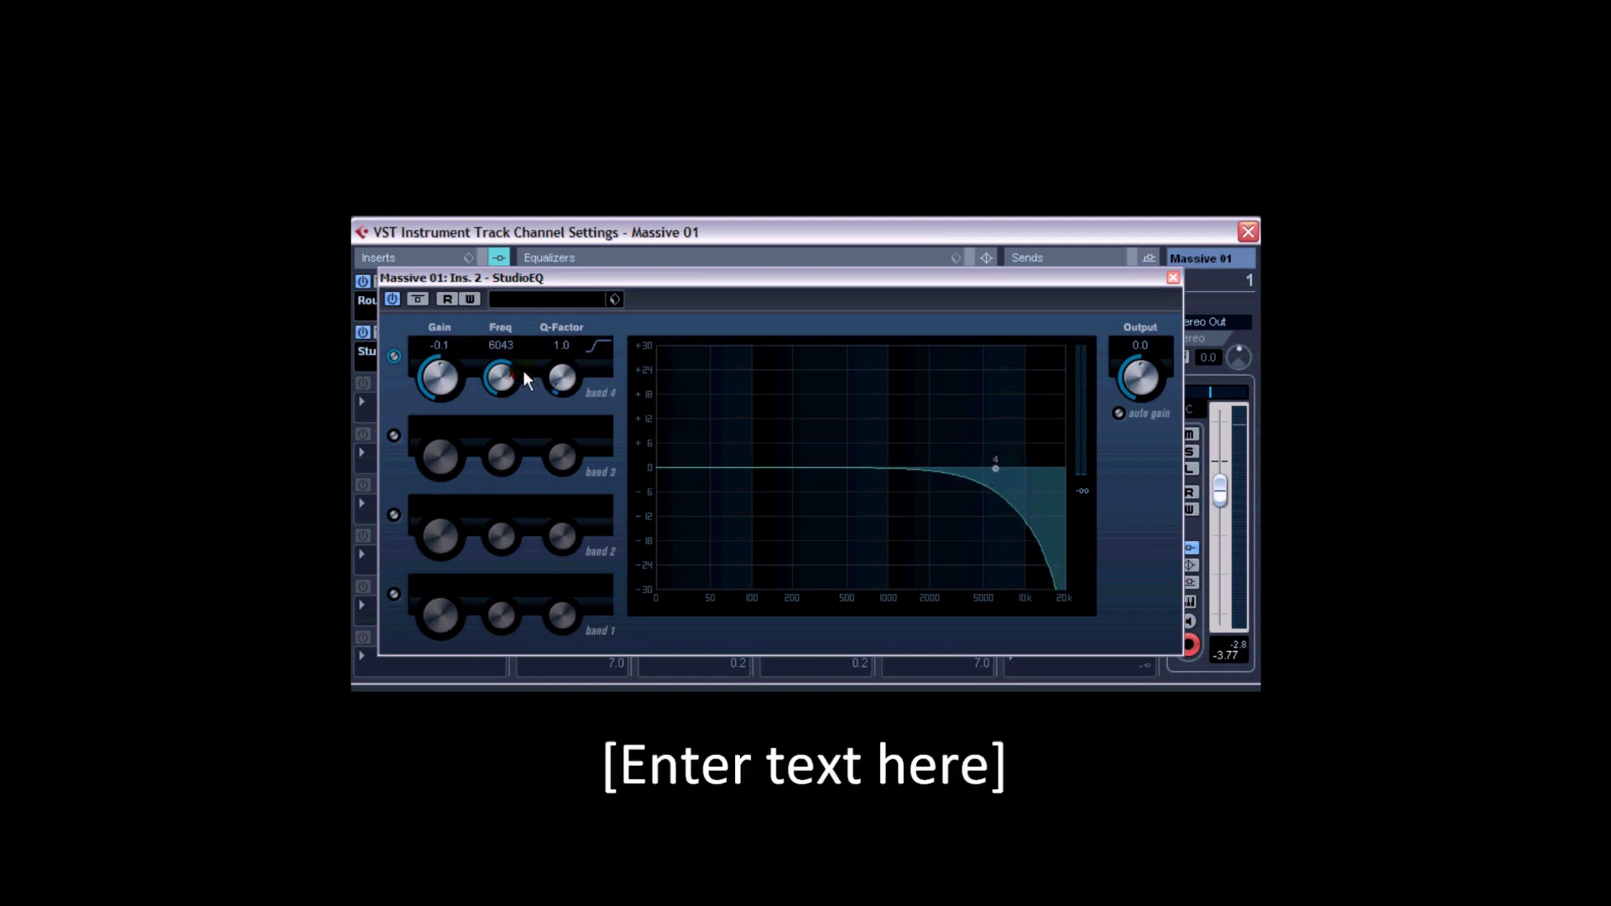
# Set StudioEQ's band 4 Q-Factor to 5.0 and lower its cut to about 72 Hz with a gain of about -4.1.
pyautogui.scroll(3, 506, 379)
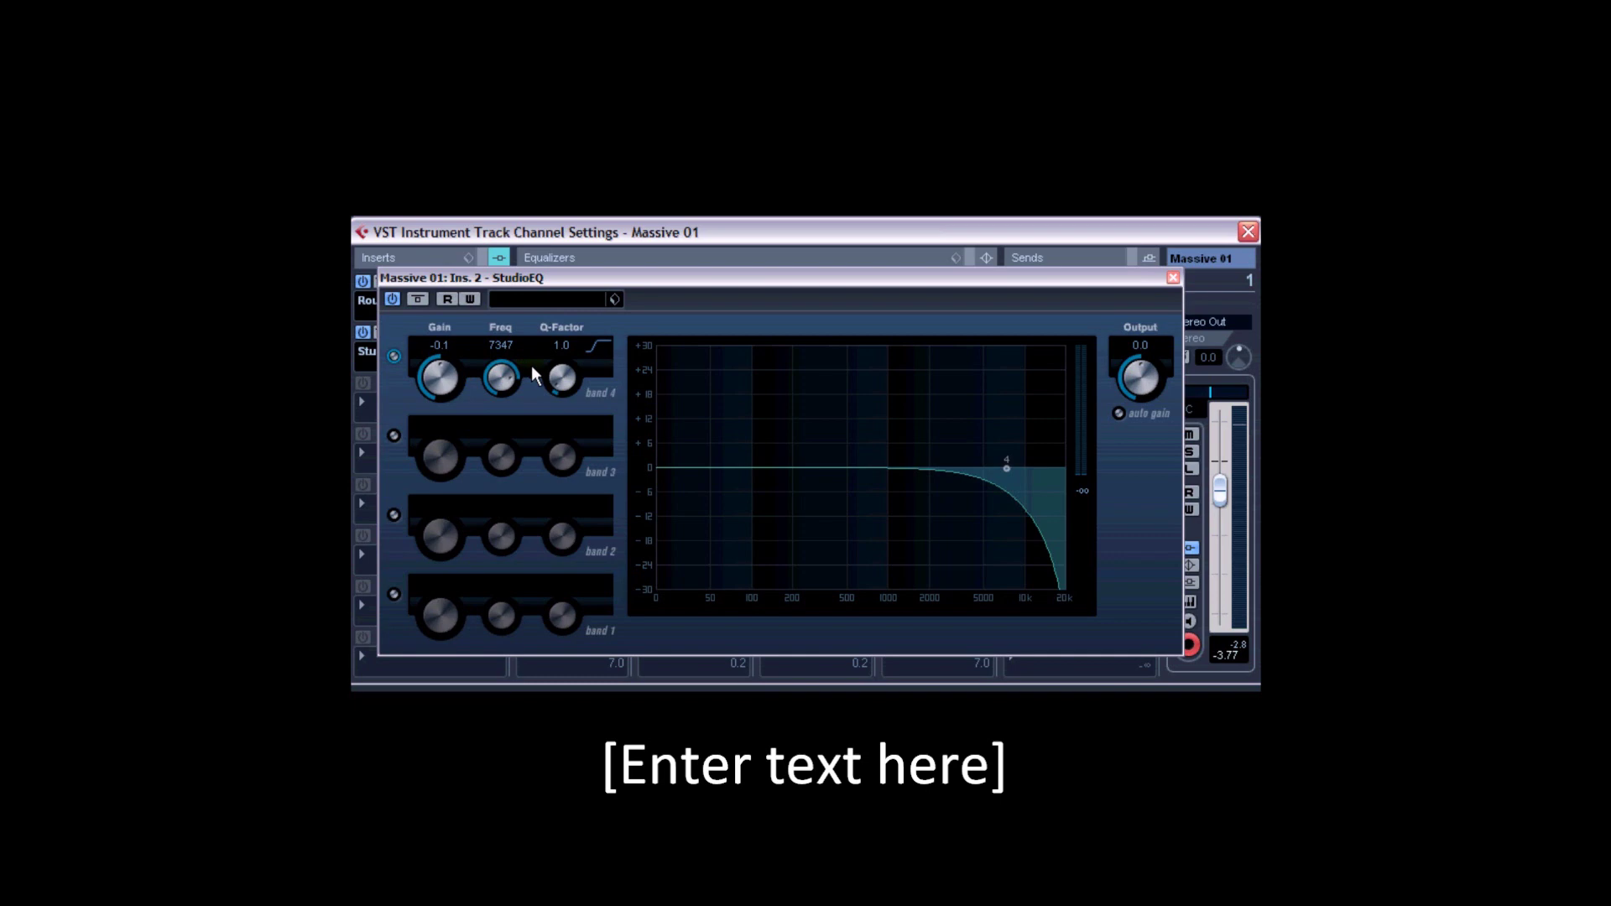
pyautogui.moveTo(558, 374); pyautogui.dragTo(617, 353)
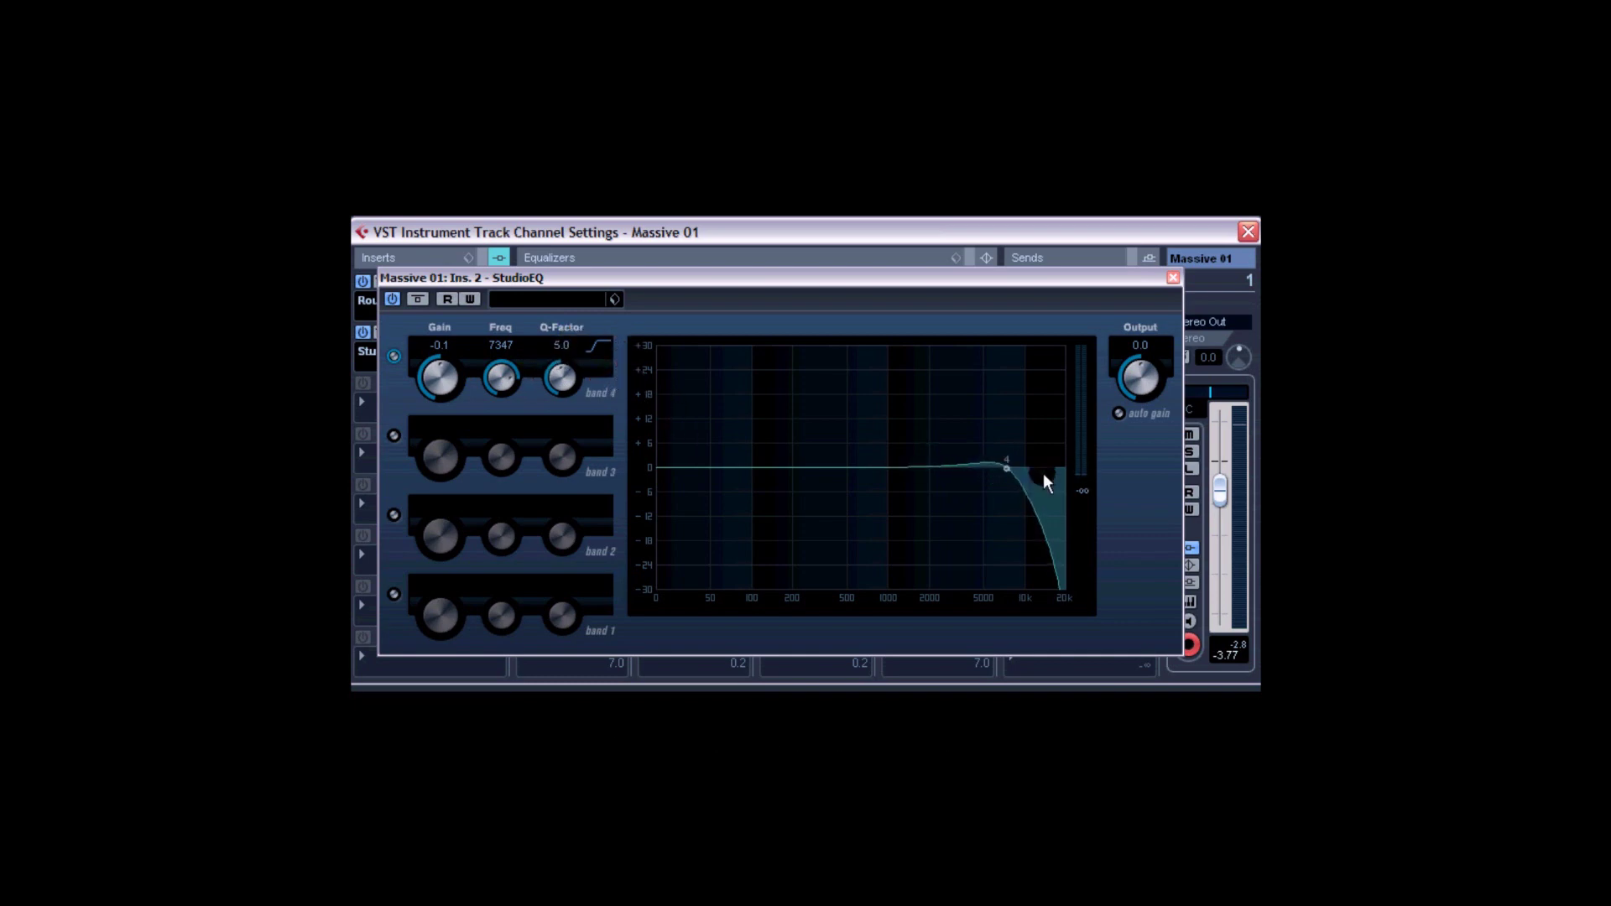
pyautogui.moveTo(1004, 468); pyautogui.dragTo(769, 482)
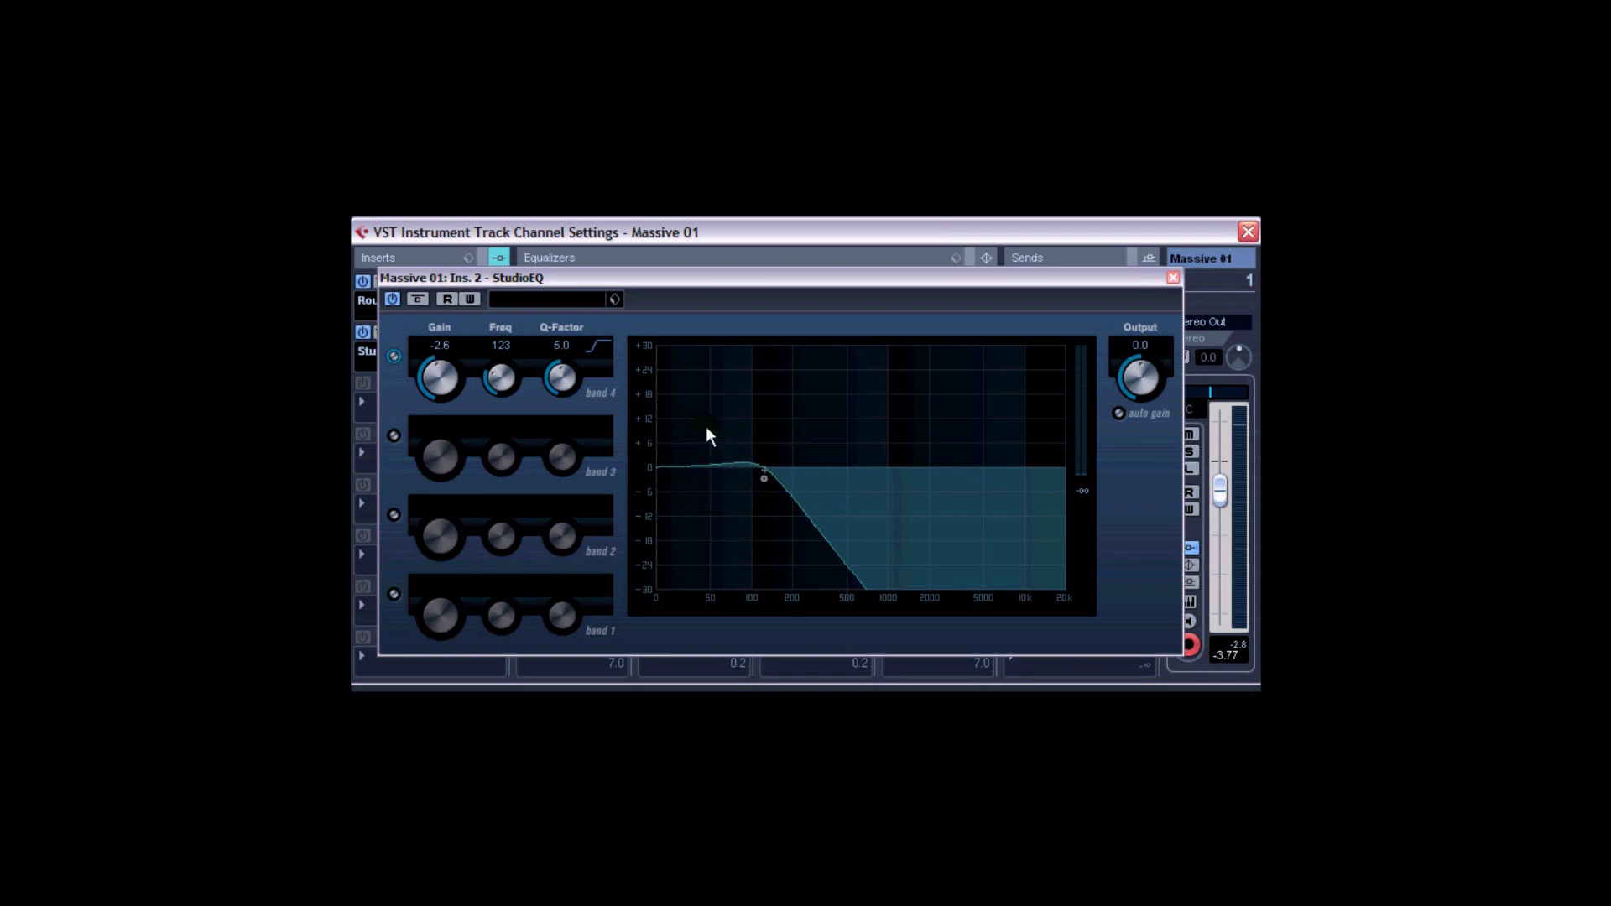
pyautogui.moveTo(767, 483); pyautogui.dragTo(732, 485)
# Compare the sound with StudioEQ active and bypassed.
pyautogui.click(471, 300)
pyautogui.click(417, 300)
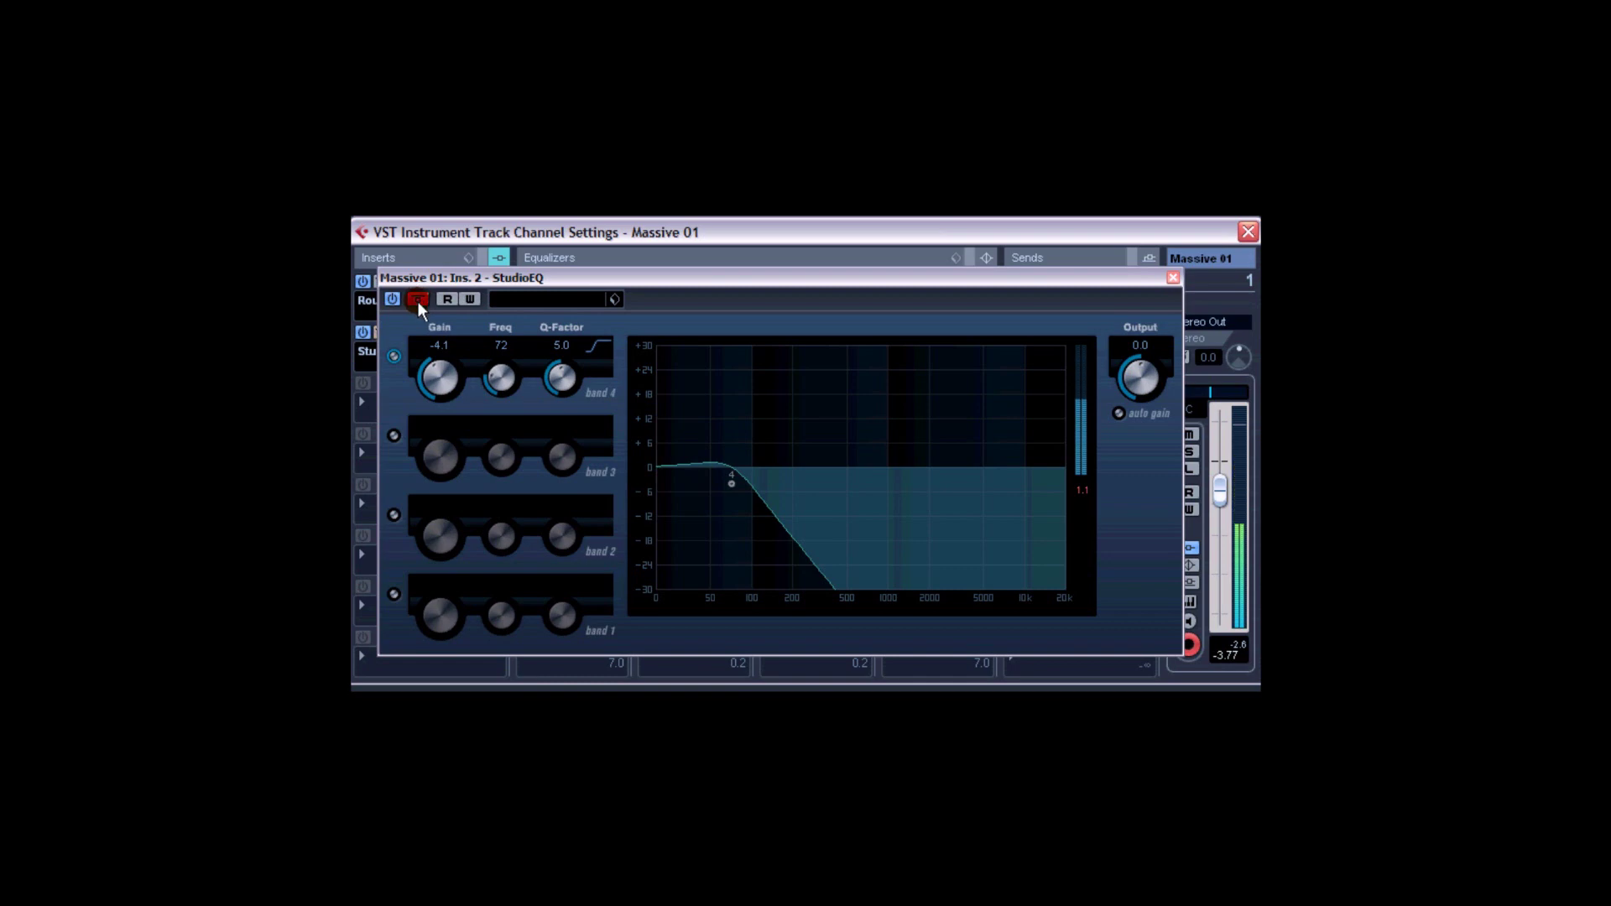
pyautogui.click(418, 299)
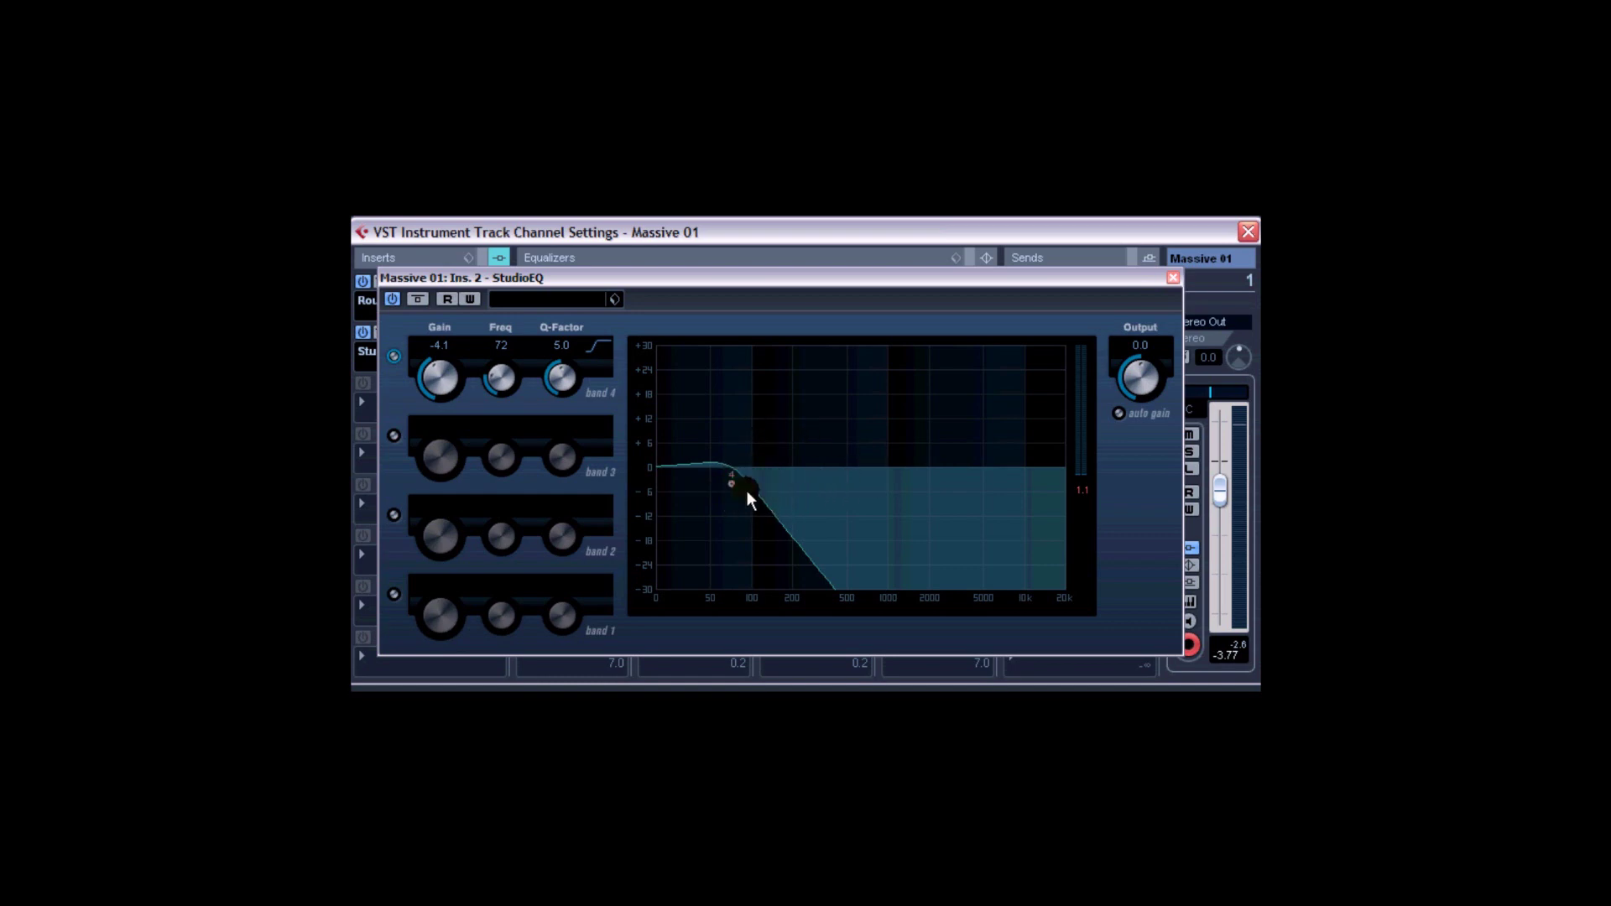
# Enable StudioEQ's band 3 and place its peak at about 50 Hz with a gain of about 1.4.
pyautogui.click(393, 433)
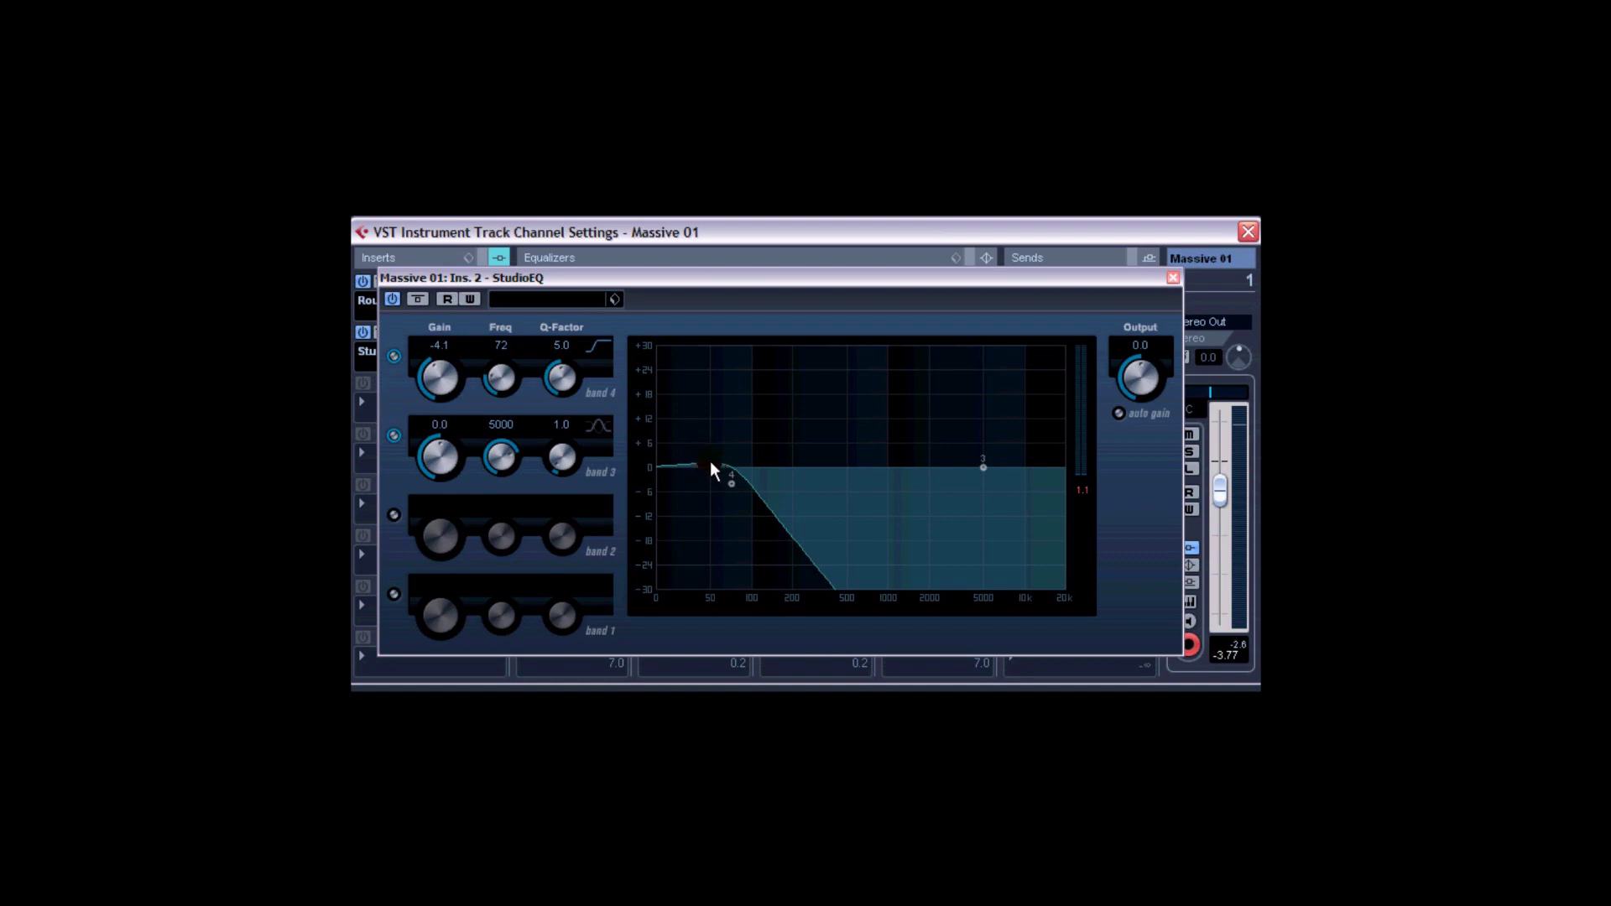
pyautogui.moveTo(983, 468); pyautogui.dragTo(709, 471)
pyautogui.moveTo(708, 470); pyautogui.dragTo(712, 462)
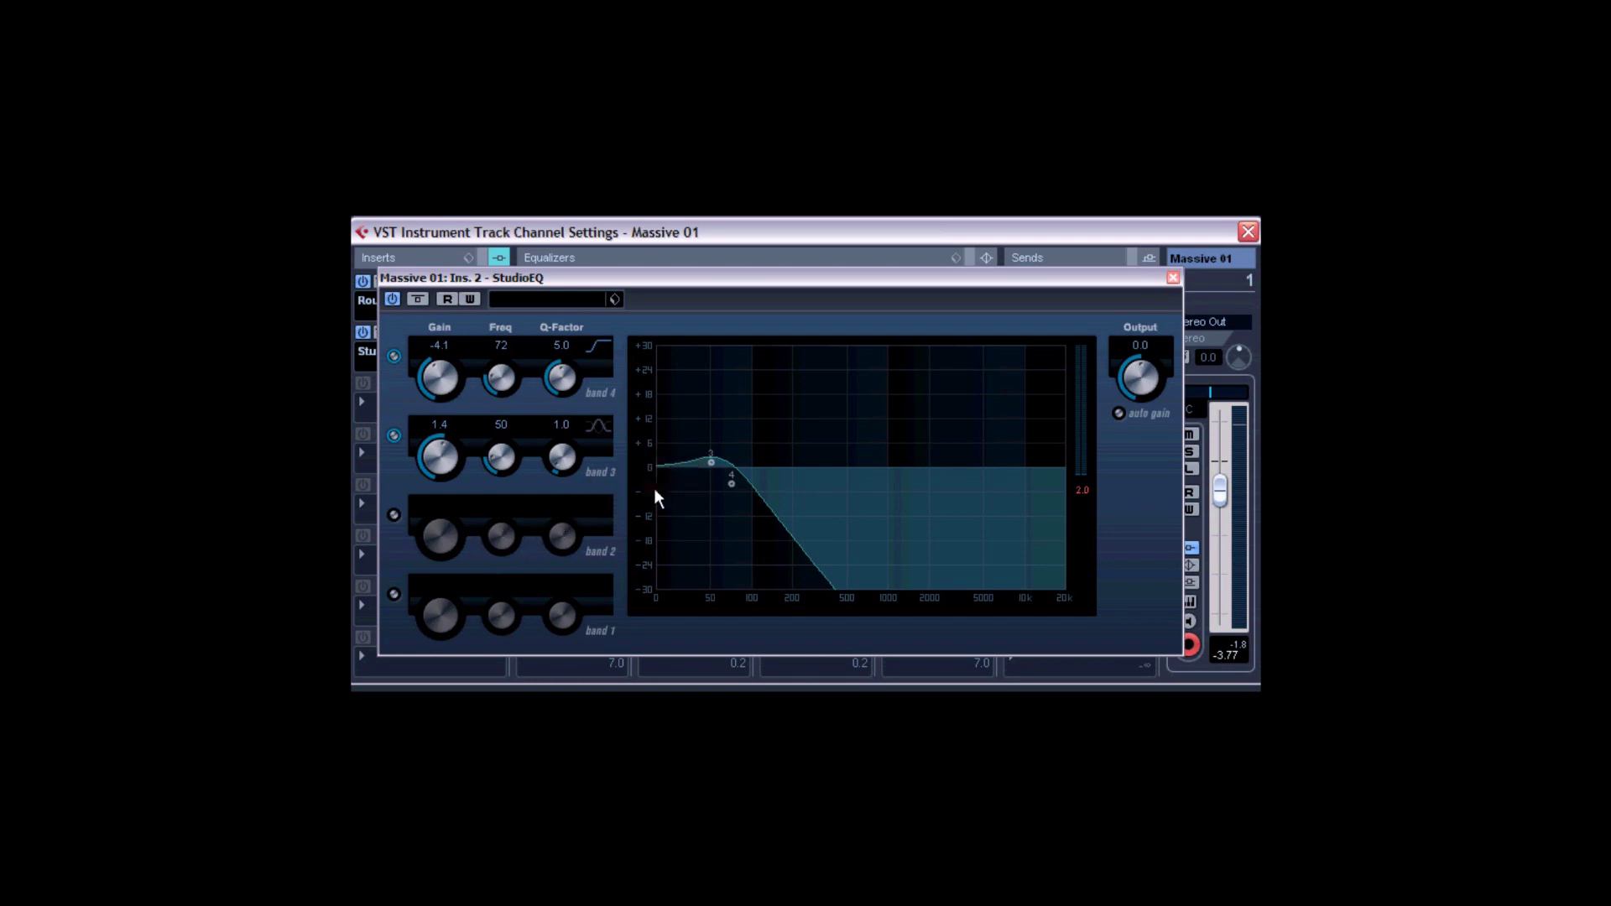
# Enable StudioEQ's band 1 as a Cut filter at about 27 Hz with the gain at 24.0.
pyautogui.click(395, 594)
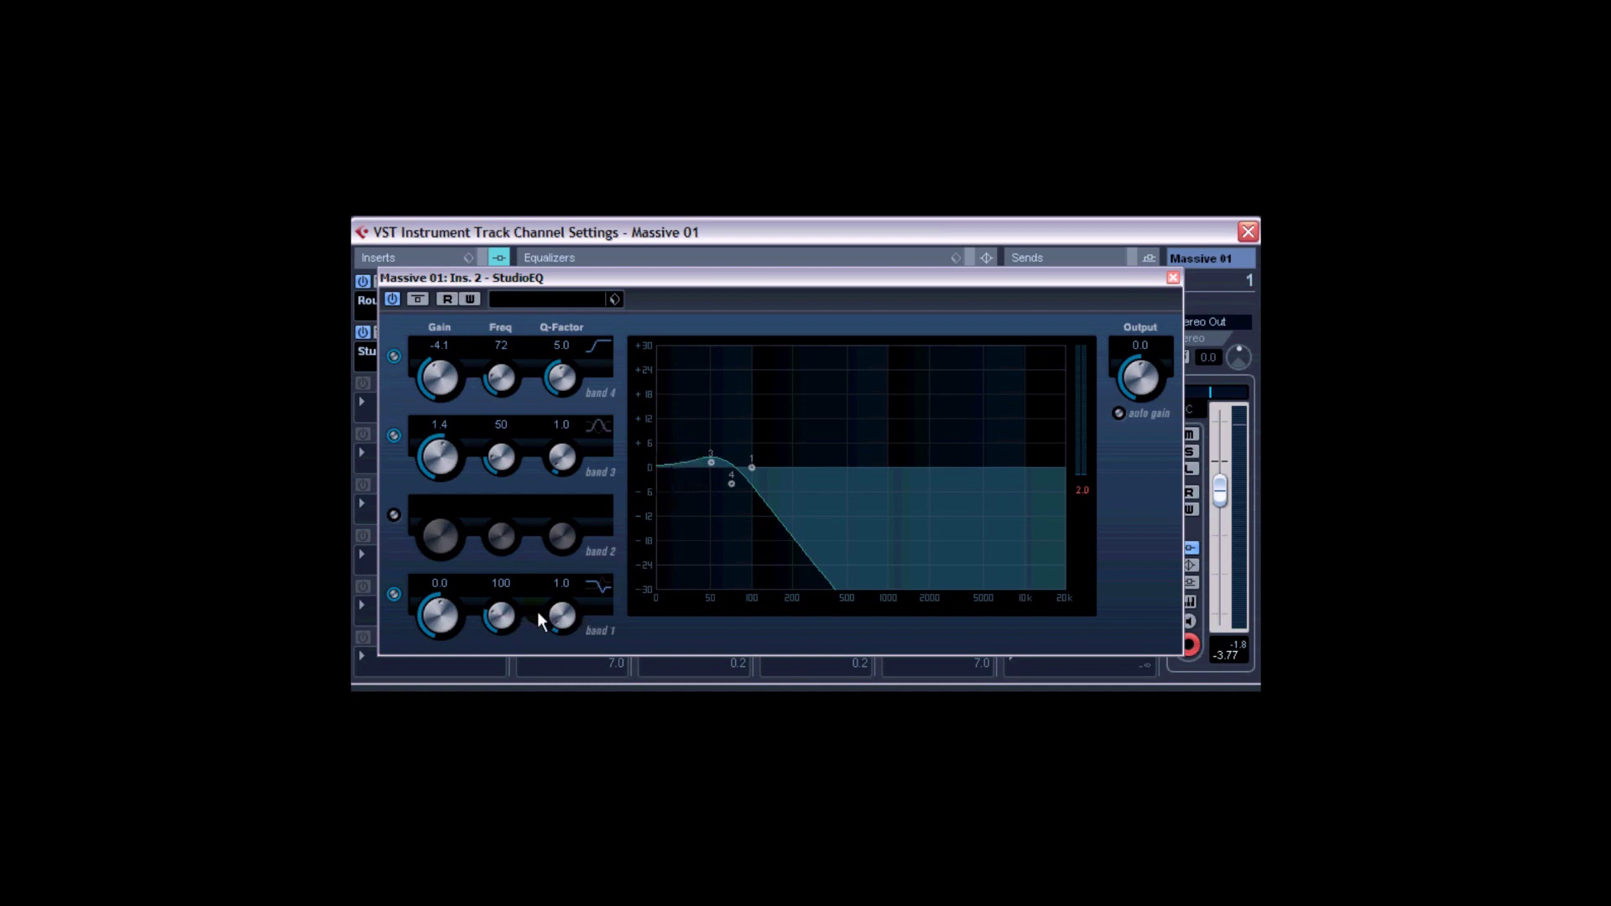
pyautogui.click(590, 595)
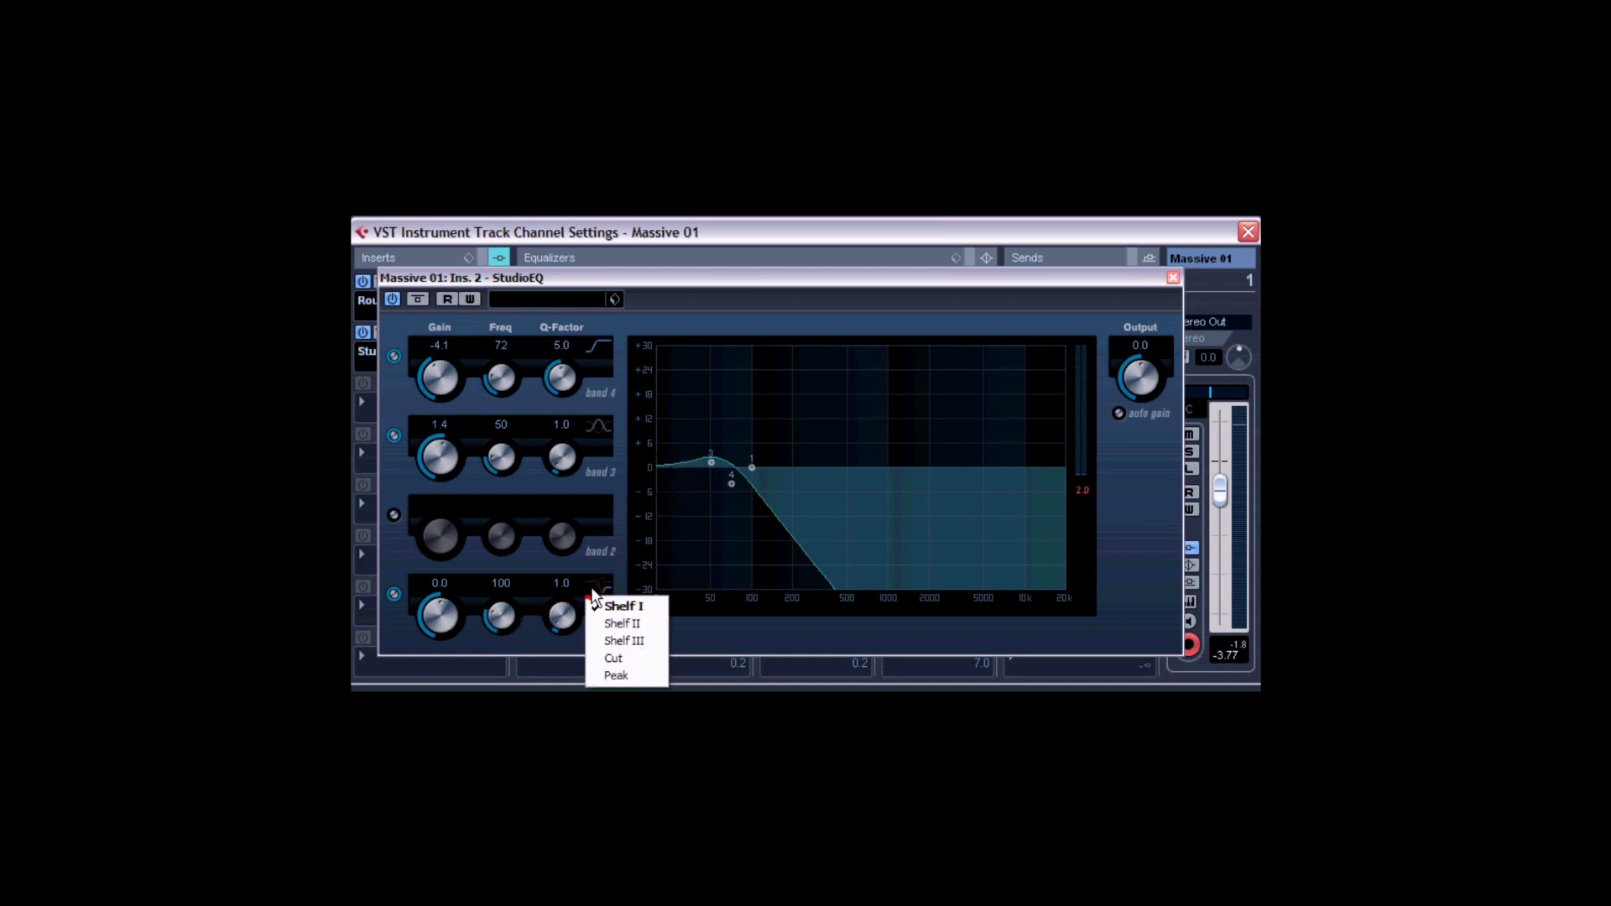
pyautogui.click(616, 660)
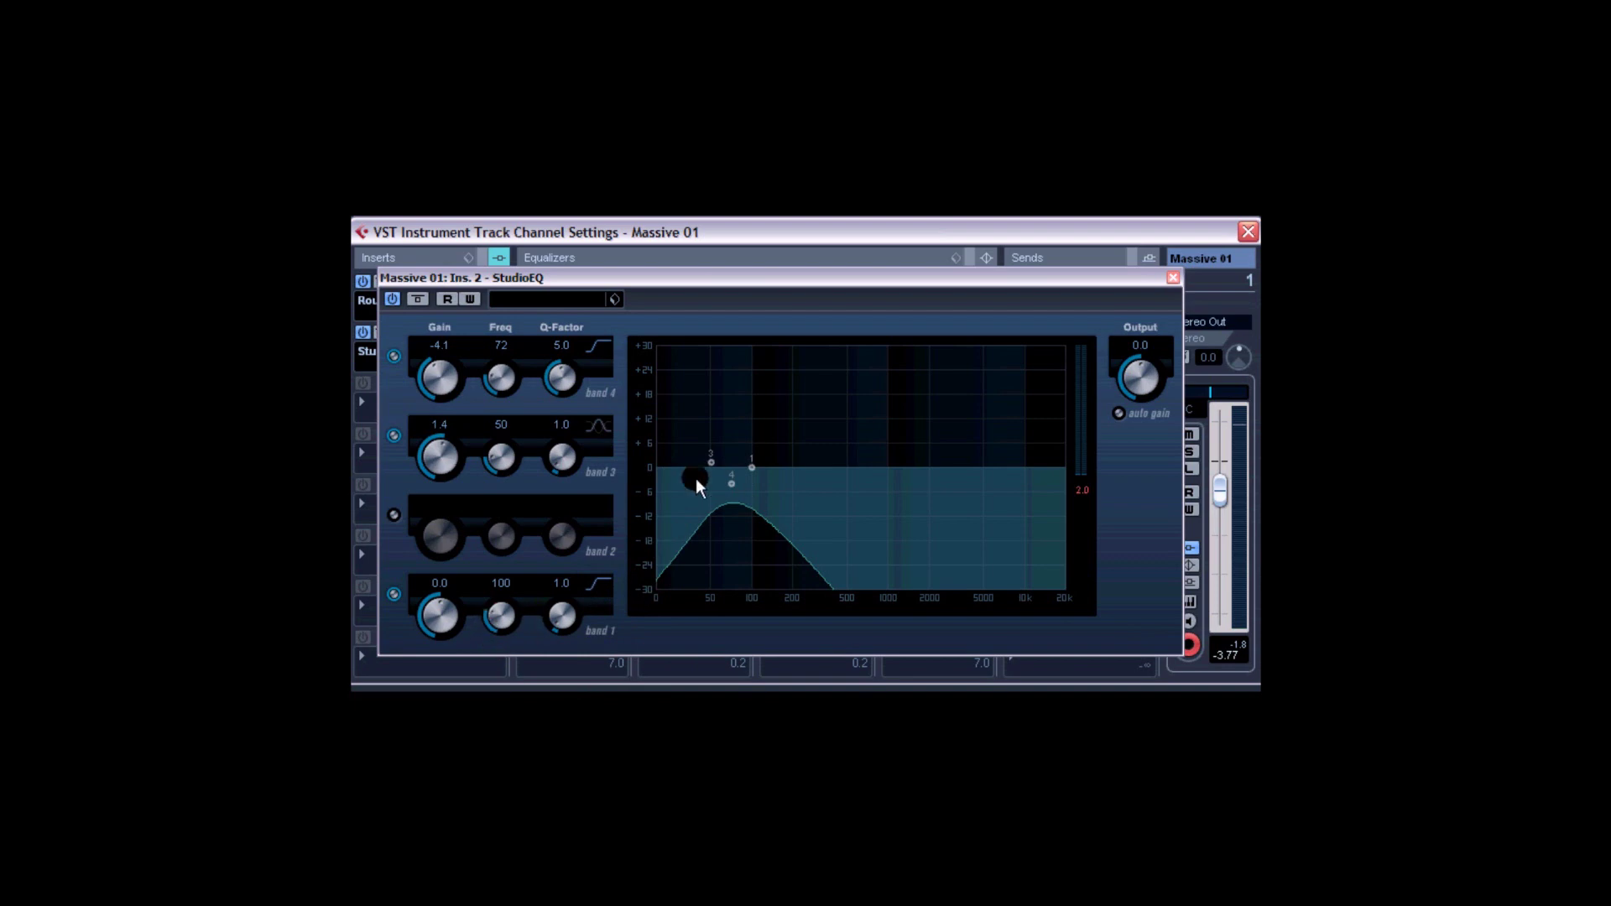
pyautogui.moveTo(754, 465); pyautogui.dragTo(675, 360)
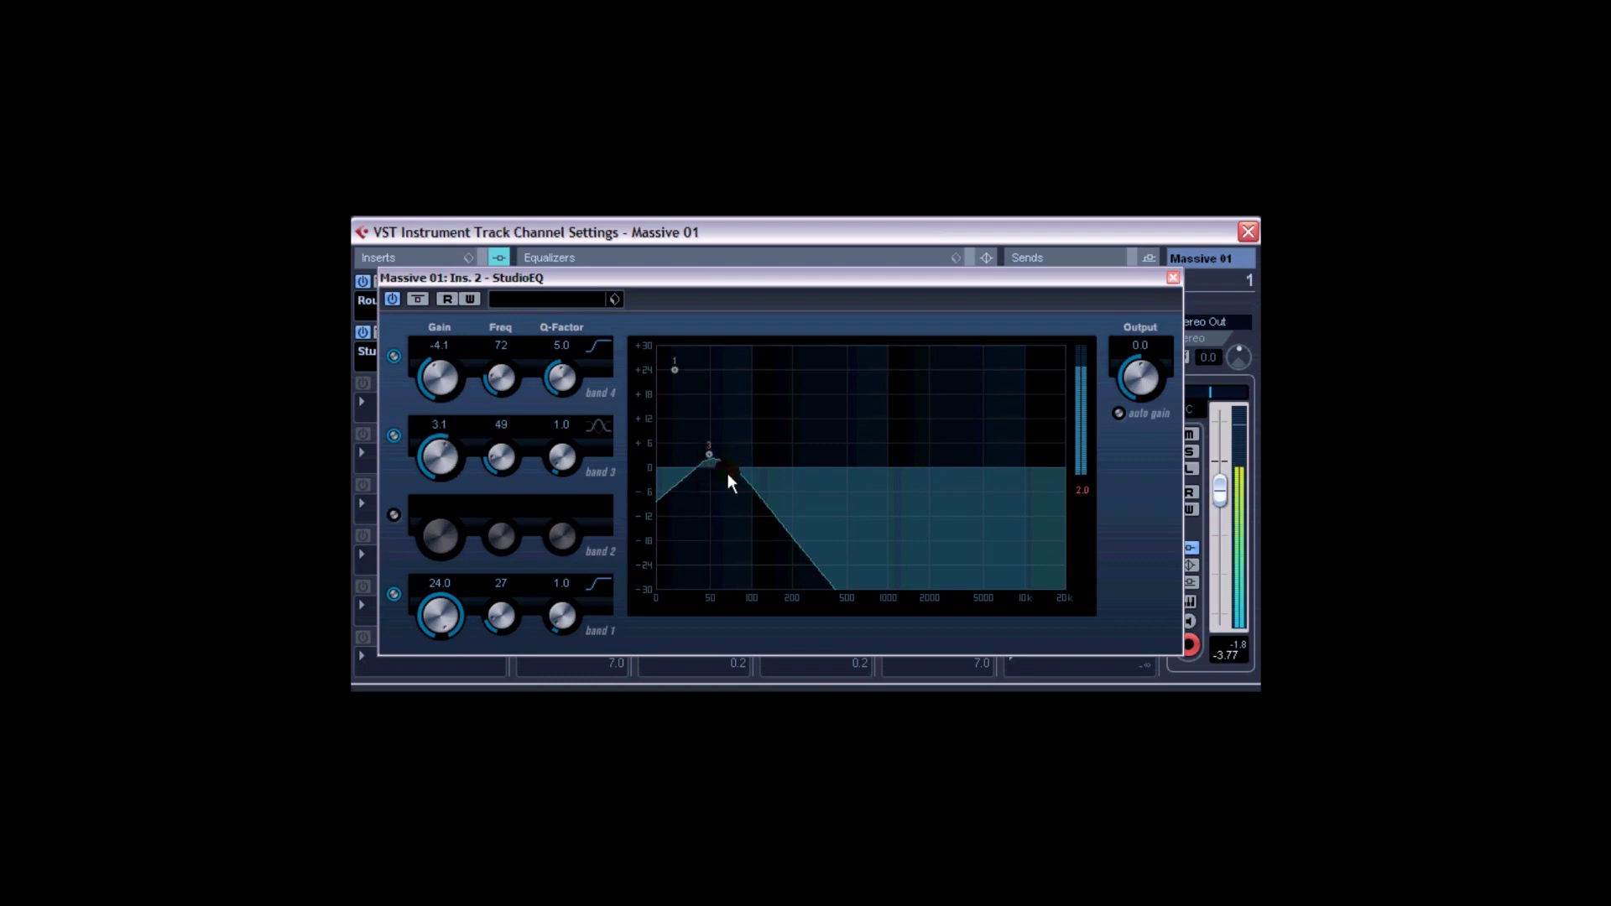
# Fine-tune band 3's peak to around 46 Hz with a gain of about 3.1 and close StudioEQ.
pyautogui.moveTo(708, 454)
pyautogui.mouseDown()
pyautogui.moveTo(752, 455)
pyautogui.moveTo(777, 426)
pyautogui.moveTo(711, 455)
pyautogui.mouseUp()
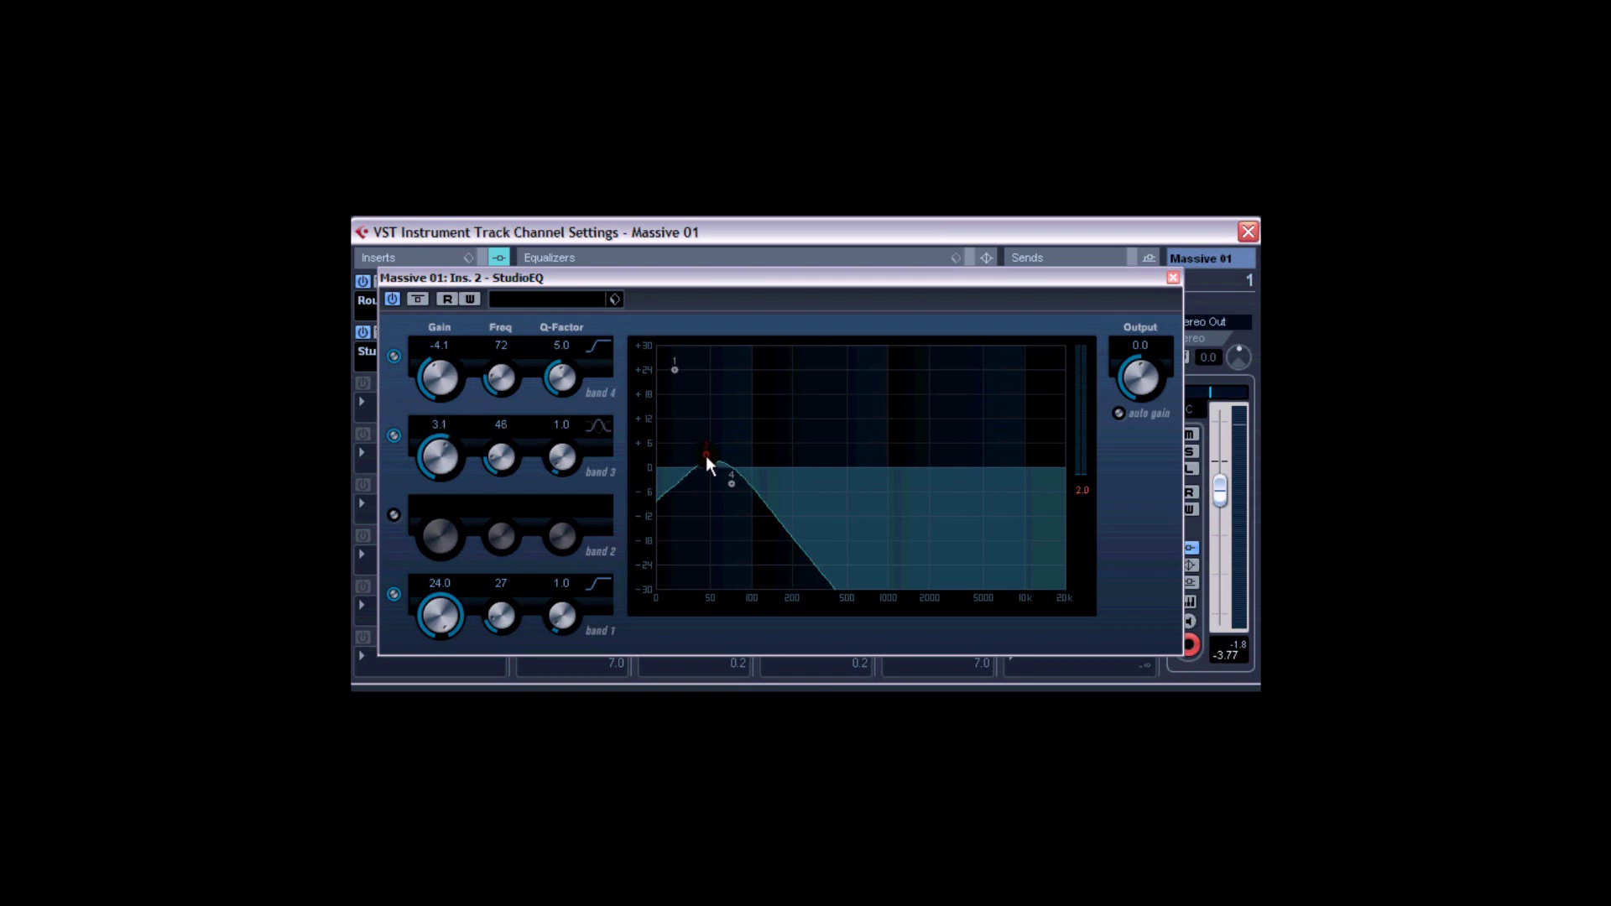
pyautogui.moveTo(707, 456); pyautogui.dragTo(708, 457)
pyautogui.click(1172, 278)
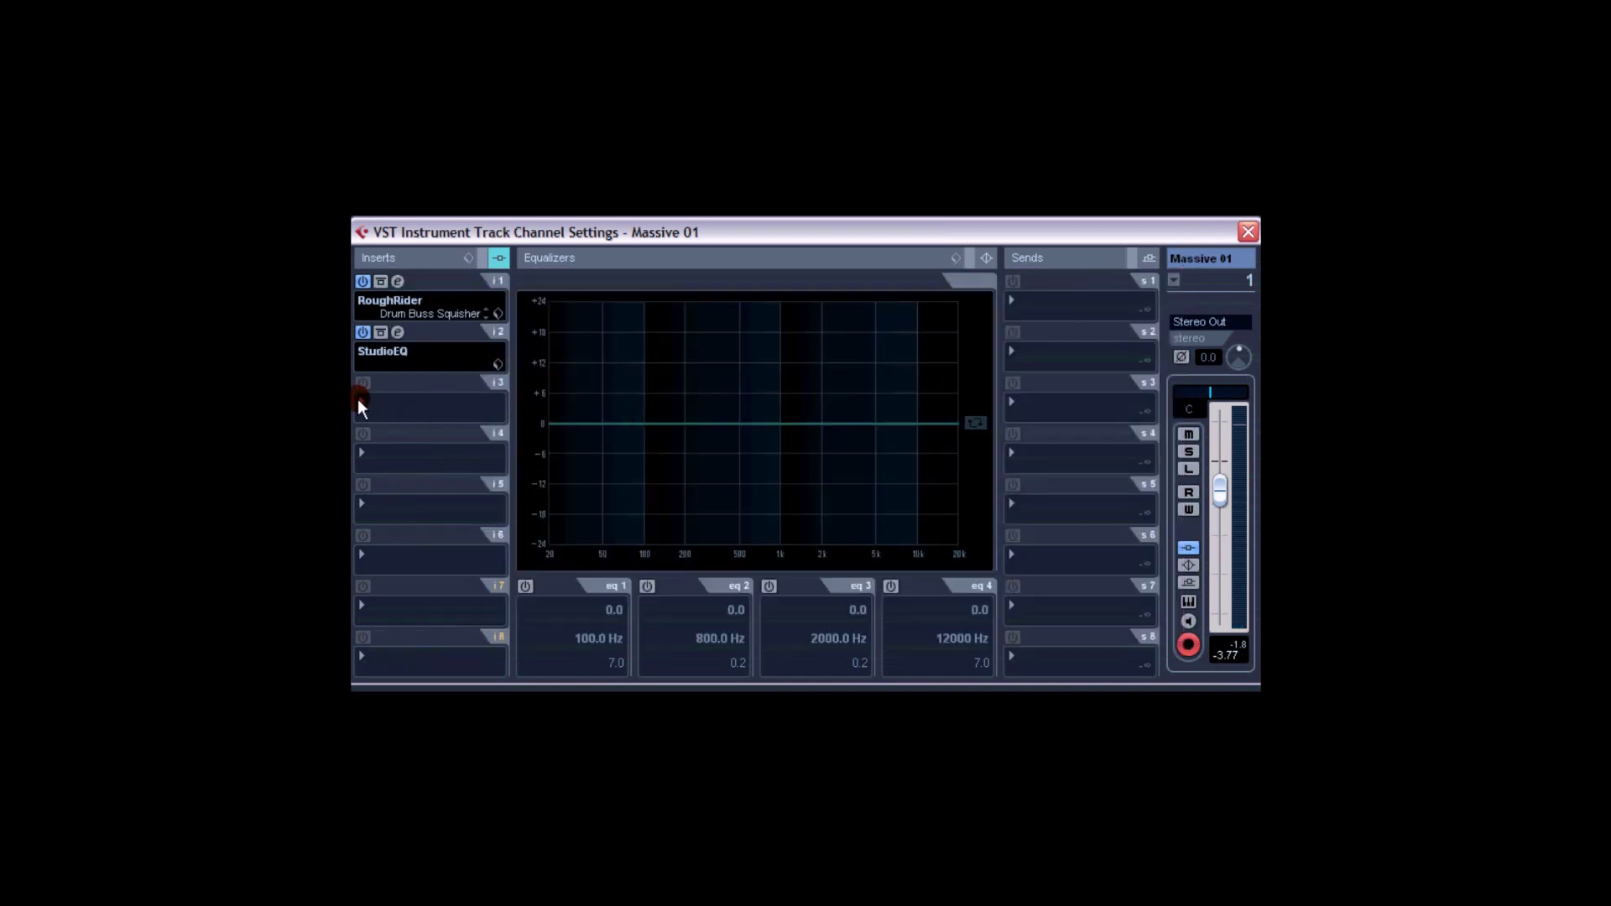
# Load BlueFilter VST into the third insert slot, lower its low-pass filter frequency to about 131.8 Hz and close it.
pyautogui.moveTo(360, 407); pyautogui.dragTo(656, 674)
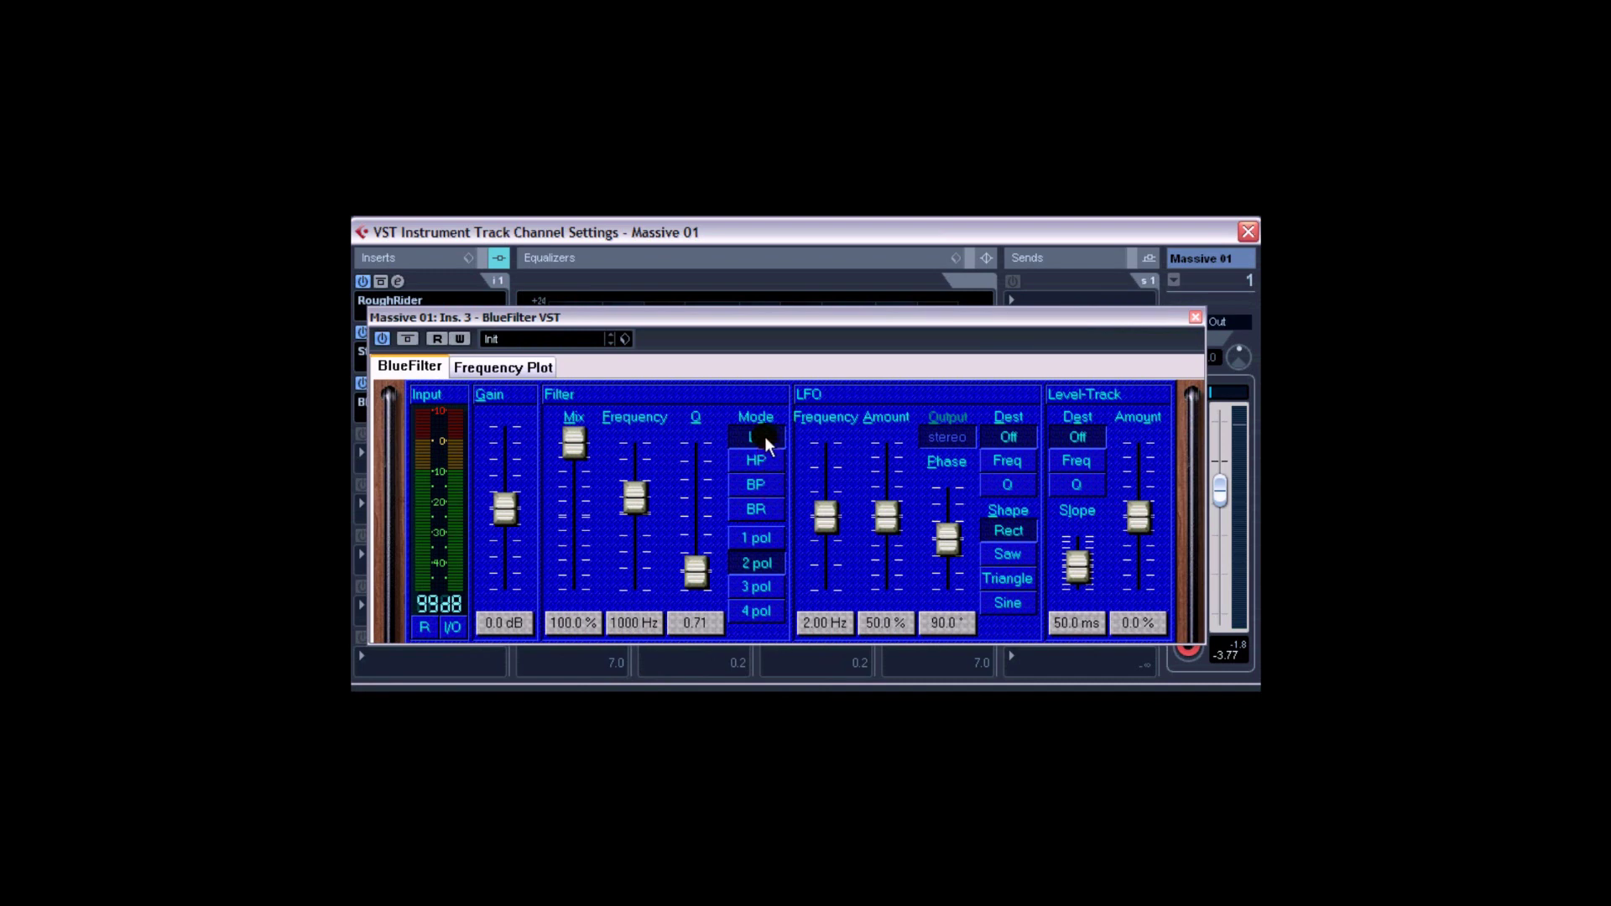
pyautogui.moveTo(636, 498); pyautogui.dragTo(636, 579)
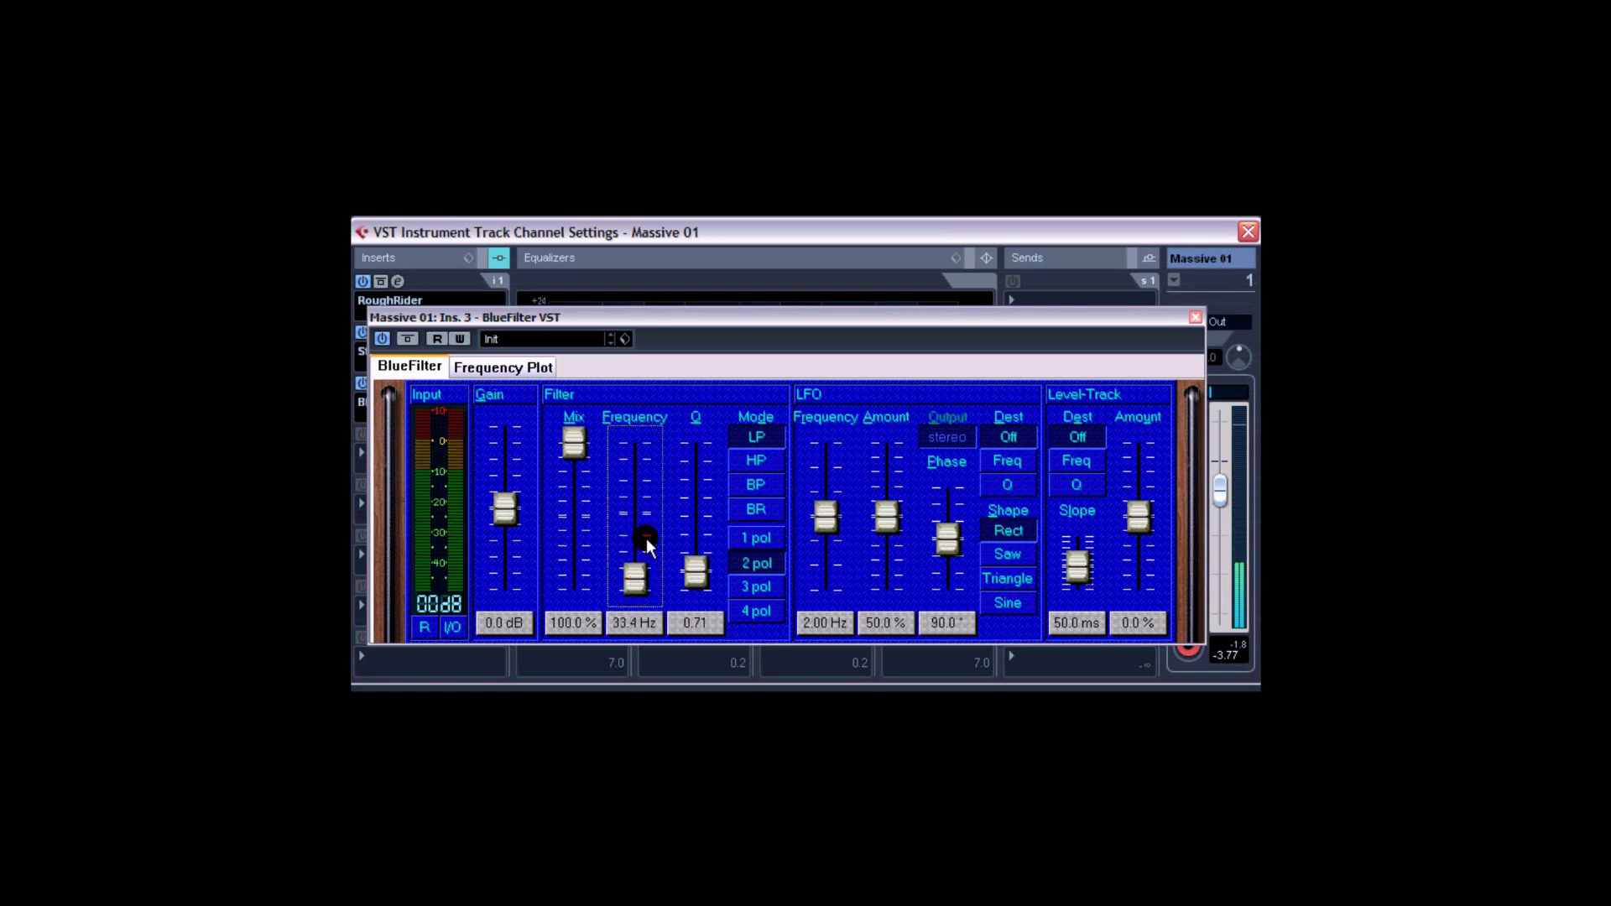
pyautogui.moveTo(643, 596); pyautogui.dragTo(634, 546)
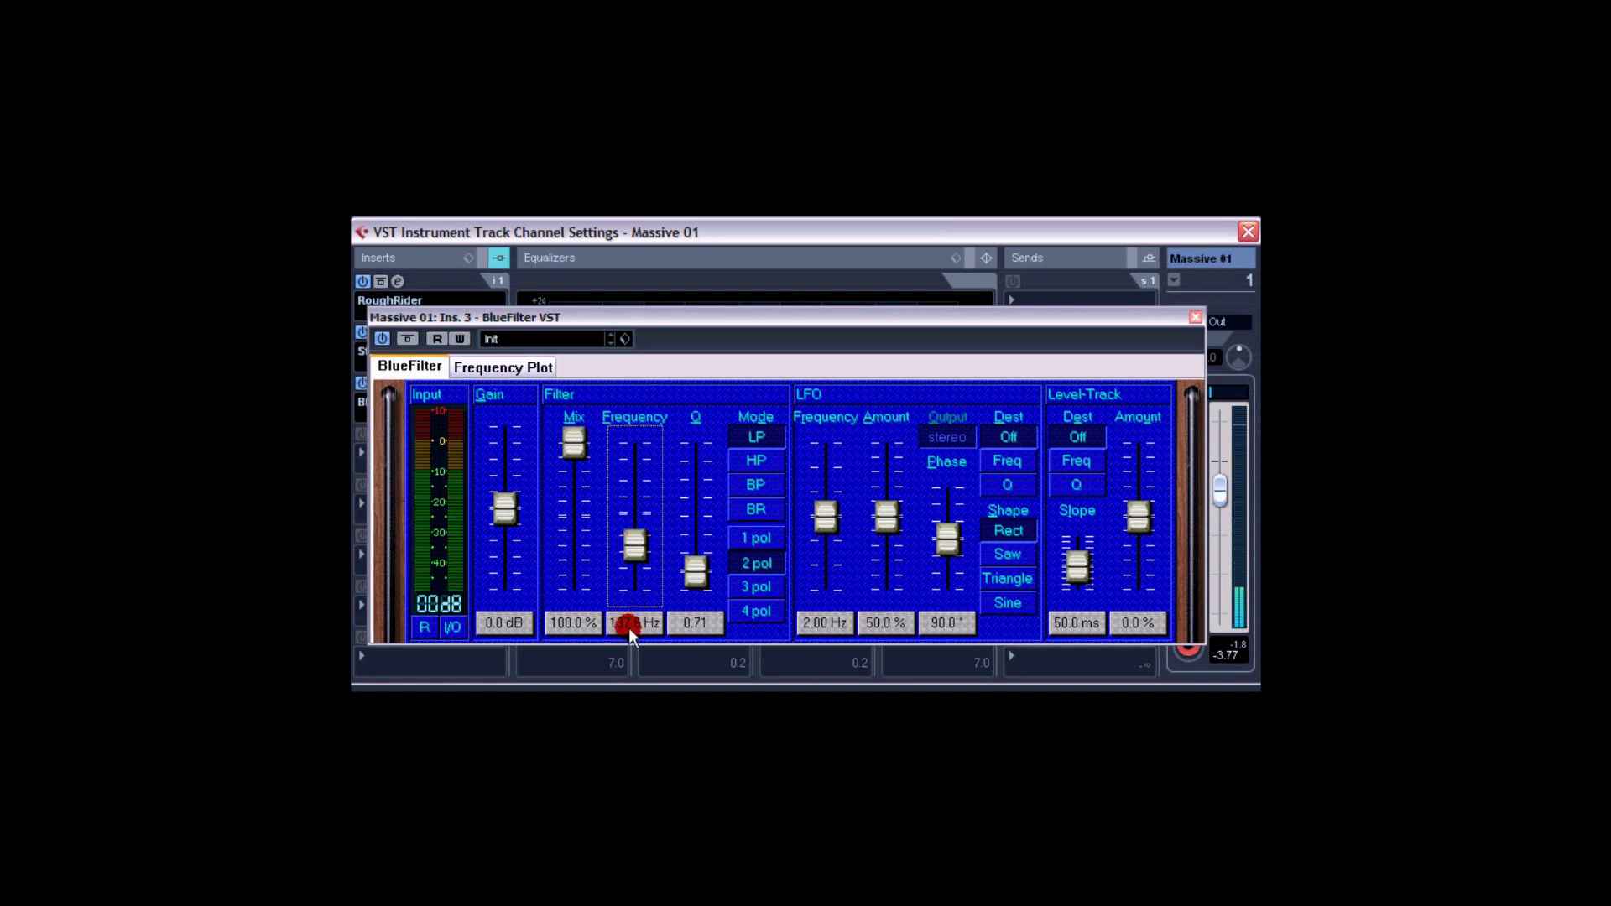
pyautogui.moveTo(638, 558); pyautogui.dragTo(639, 560)
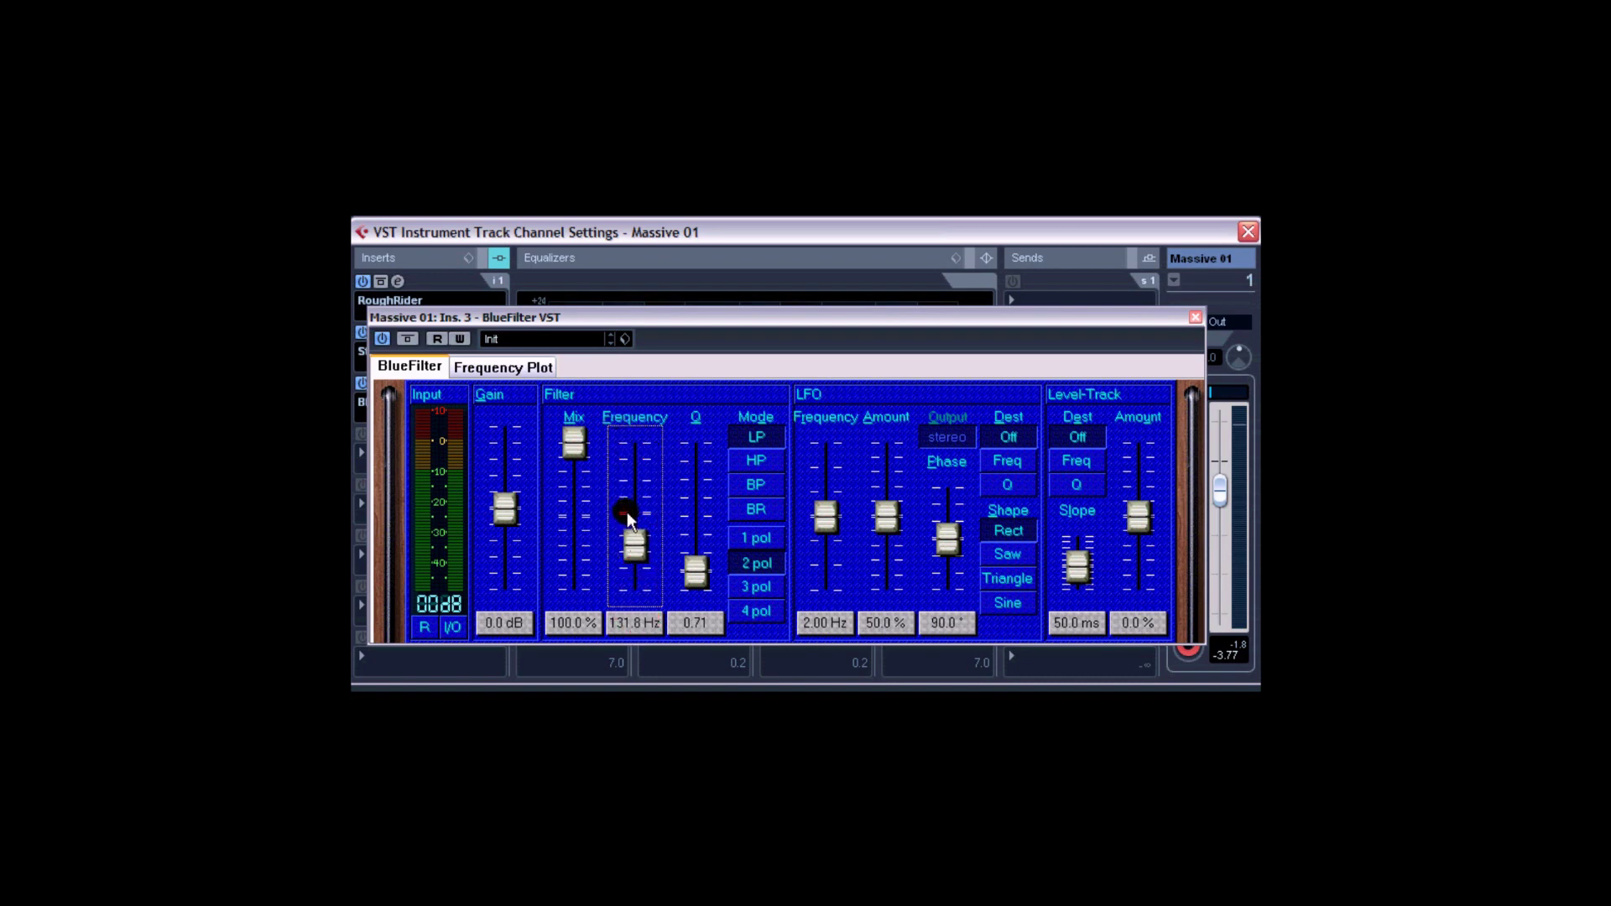
pyautogui.click(1194, 317)
pyautogui.click(397, 383)
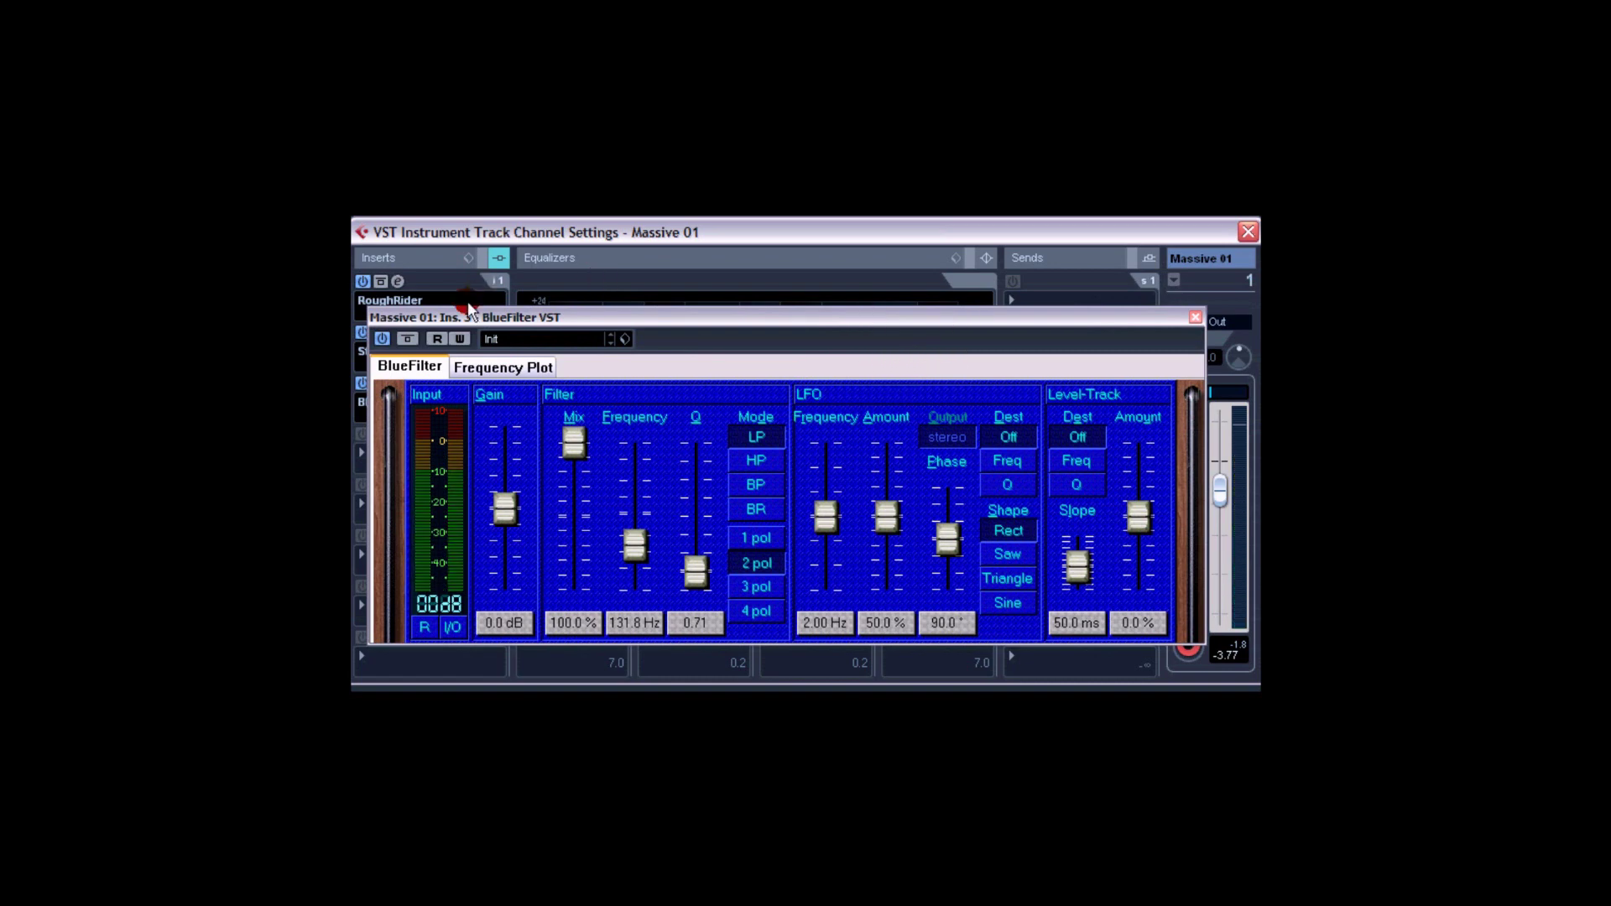
pyautogui.click(1196, 320)
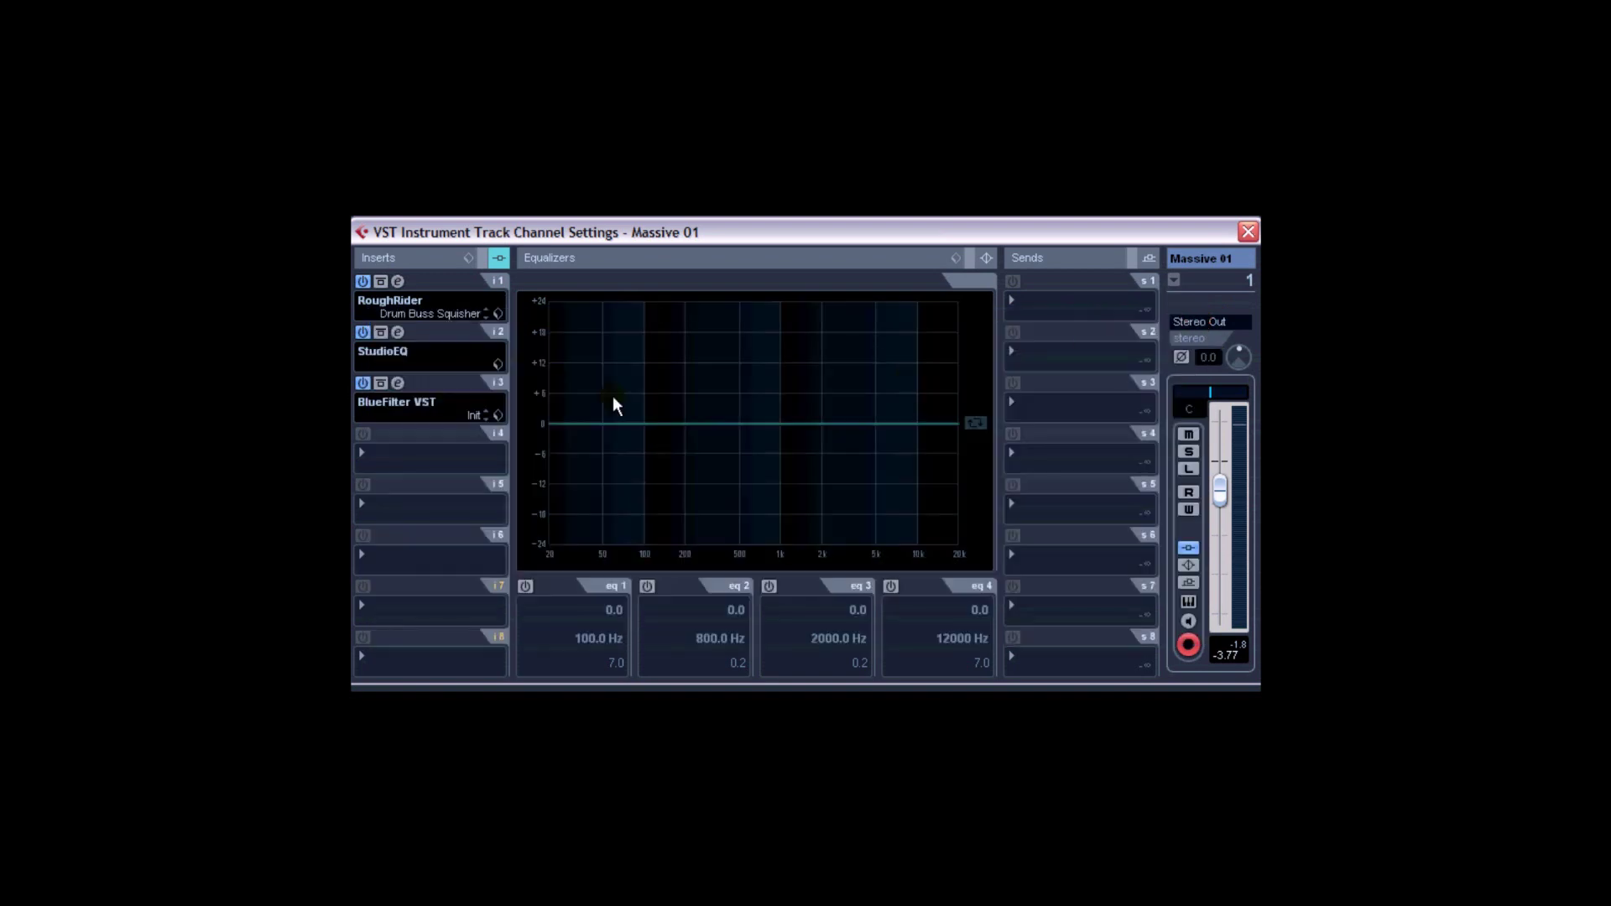
# Switch off and remove BlueFilter VST from the third insert slot, discarding its changes.
pyautogui.click(362, 384)
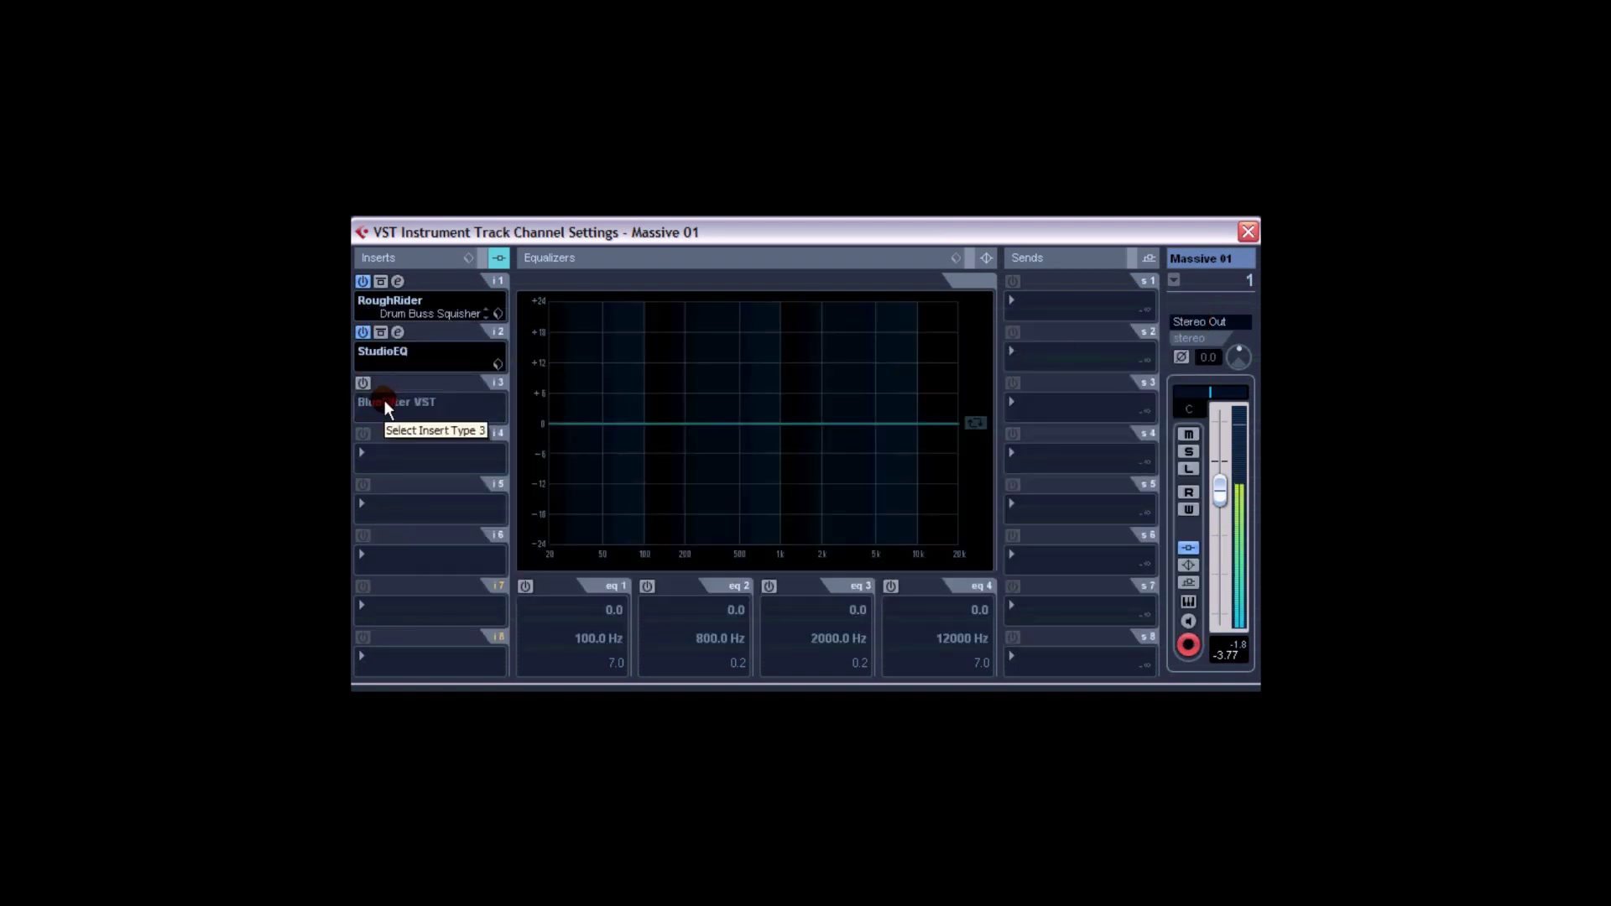
pyautogui.click(386, 403)
pyautogui.click(433, 337)
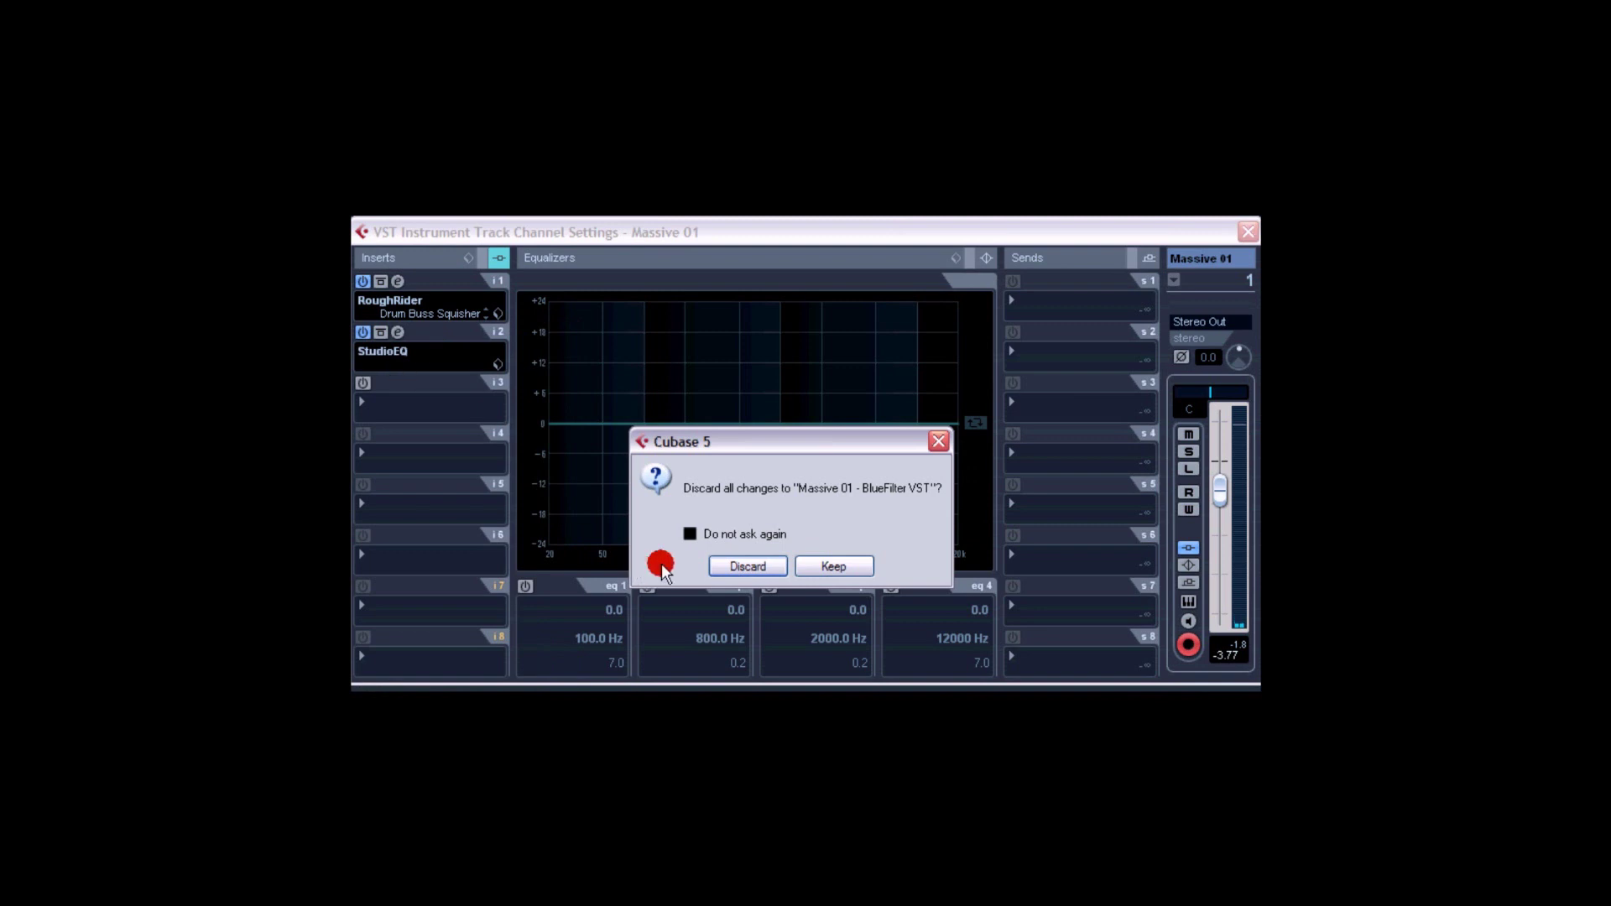
pyautogui.click(735, 567)
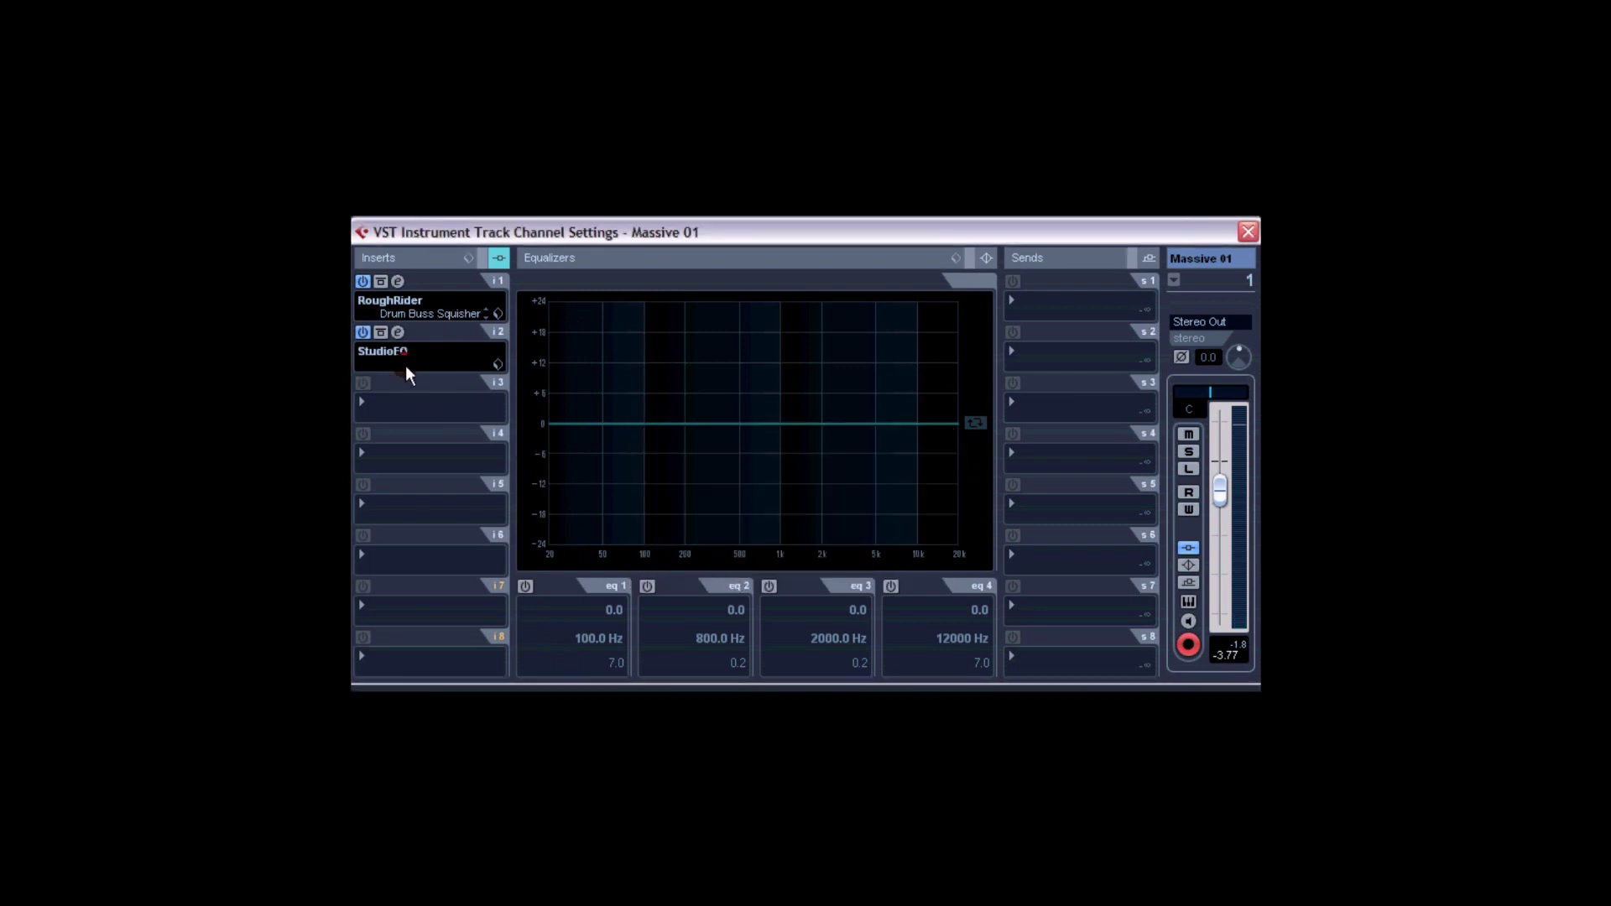
# Load the CamelPhatFree distortion effect into the third insert slot.
pyautogui.click(363, 403)
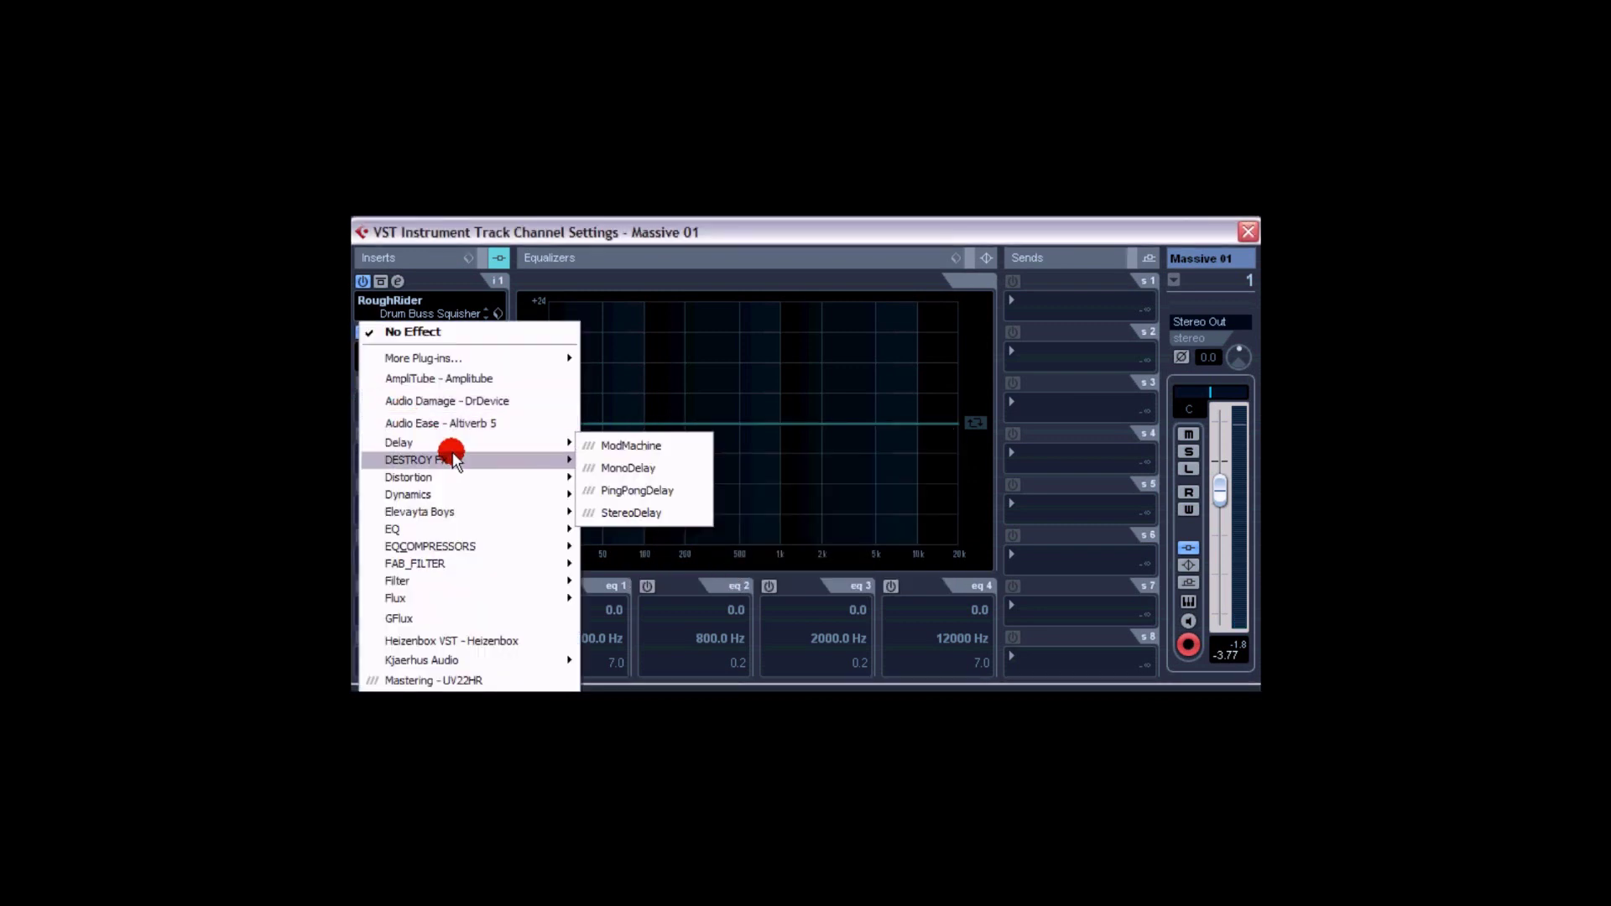
pyautogui.moveTo(472, 476)
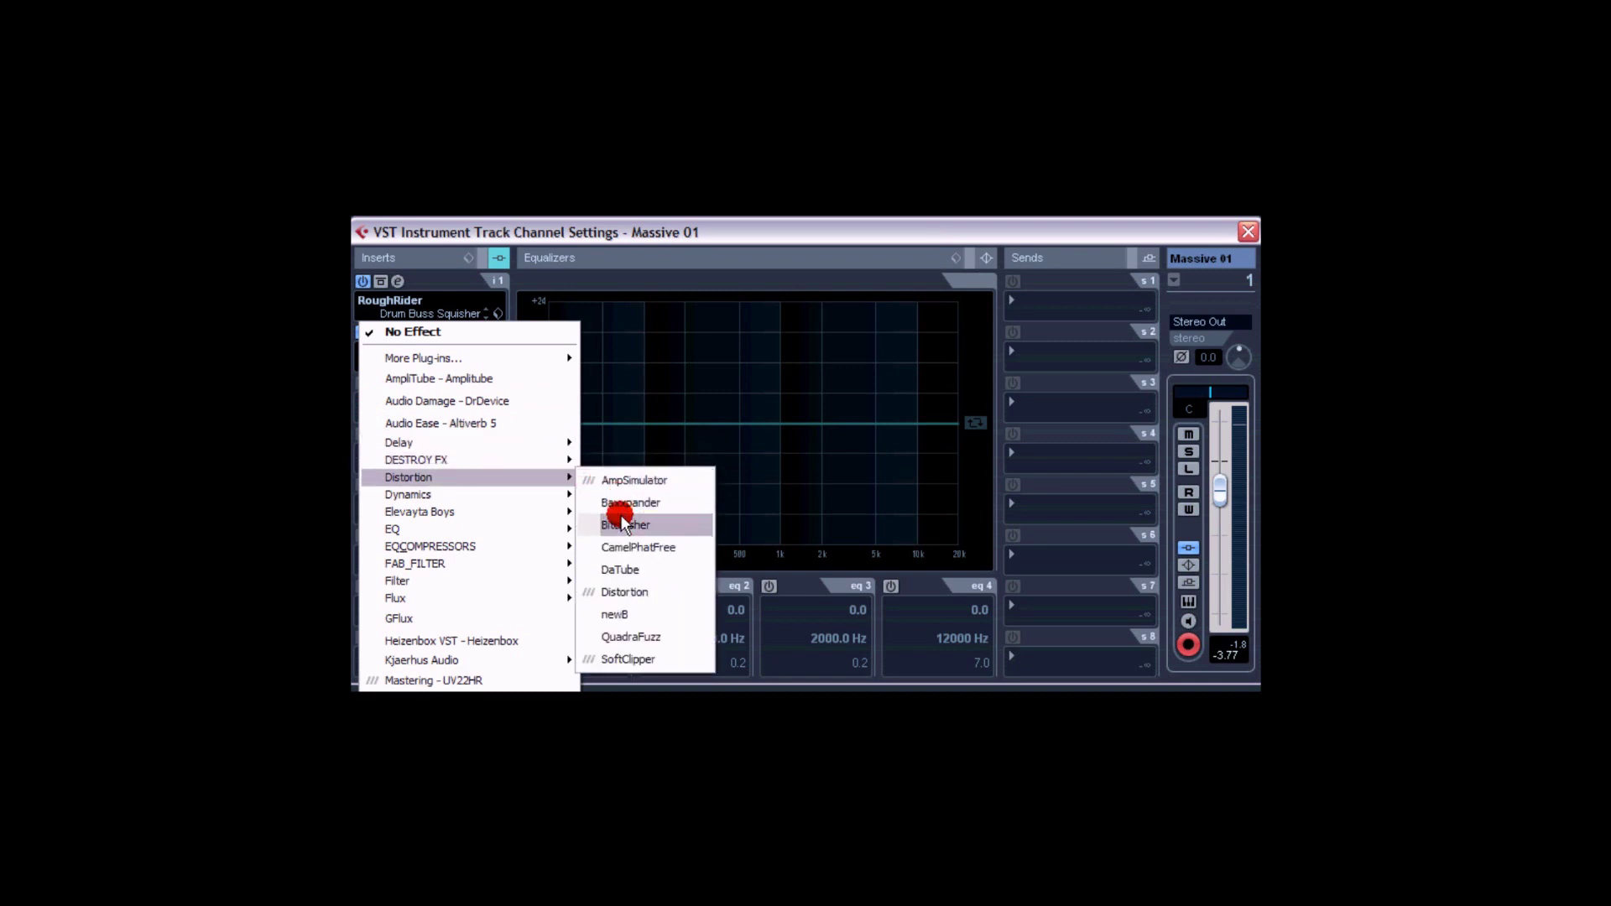
pyautogui.click(623, 547)
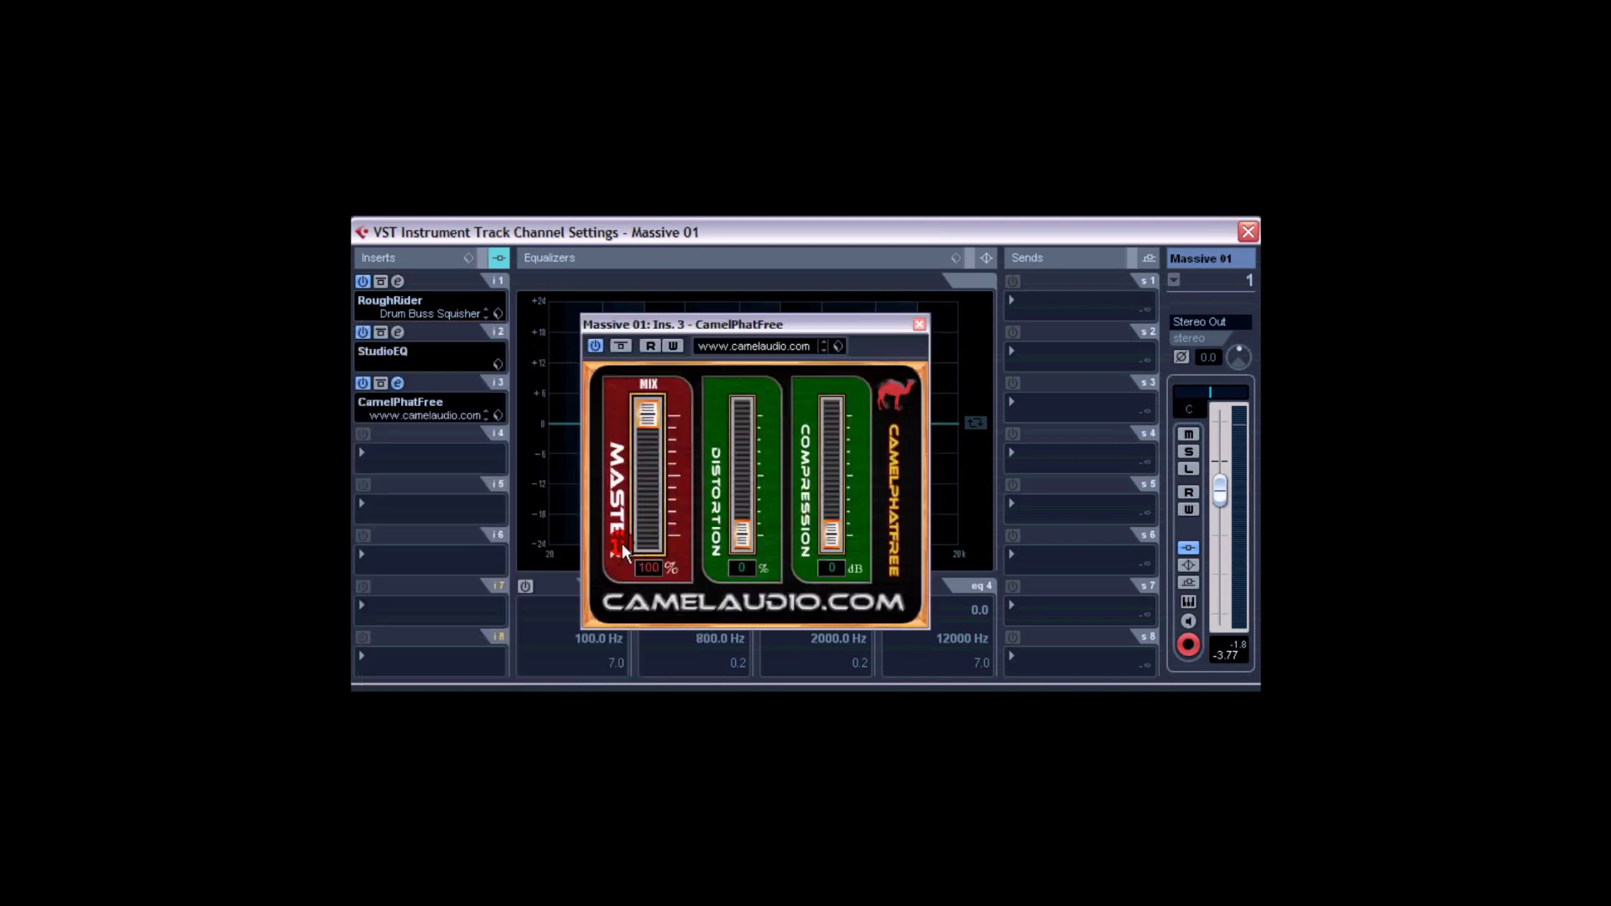